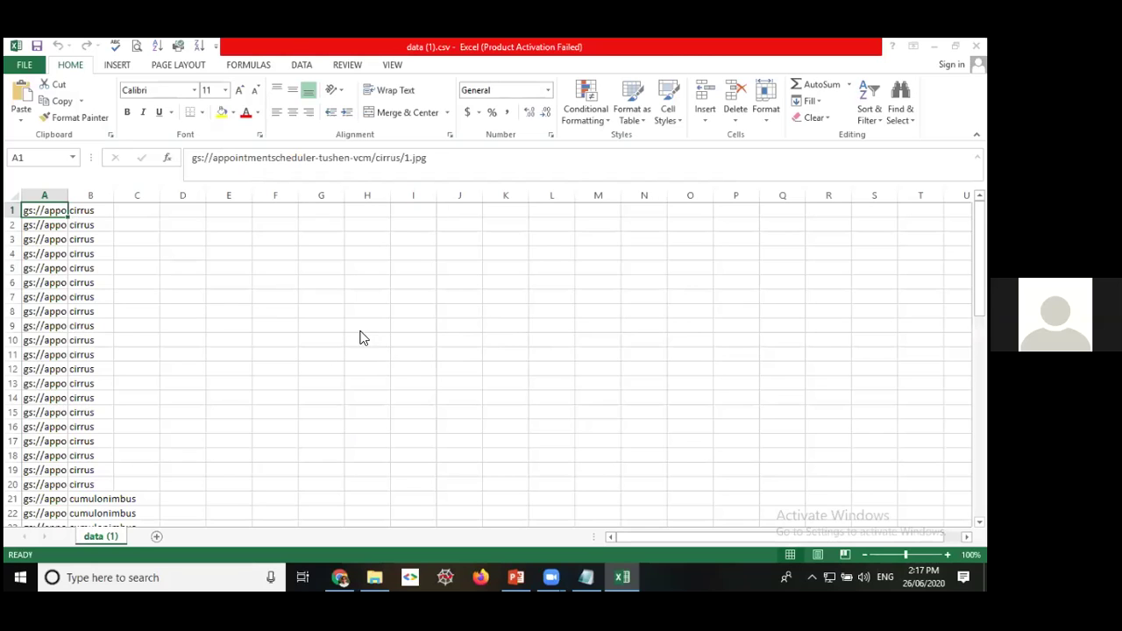
- Widen column A of data (1).csv and examine the image paths alongside their cirrus labels in rows 1 to 20
click(628, 442)
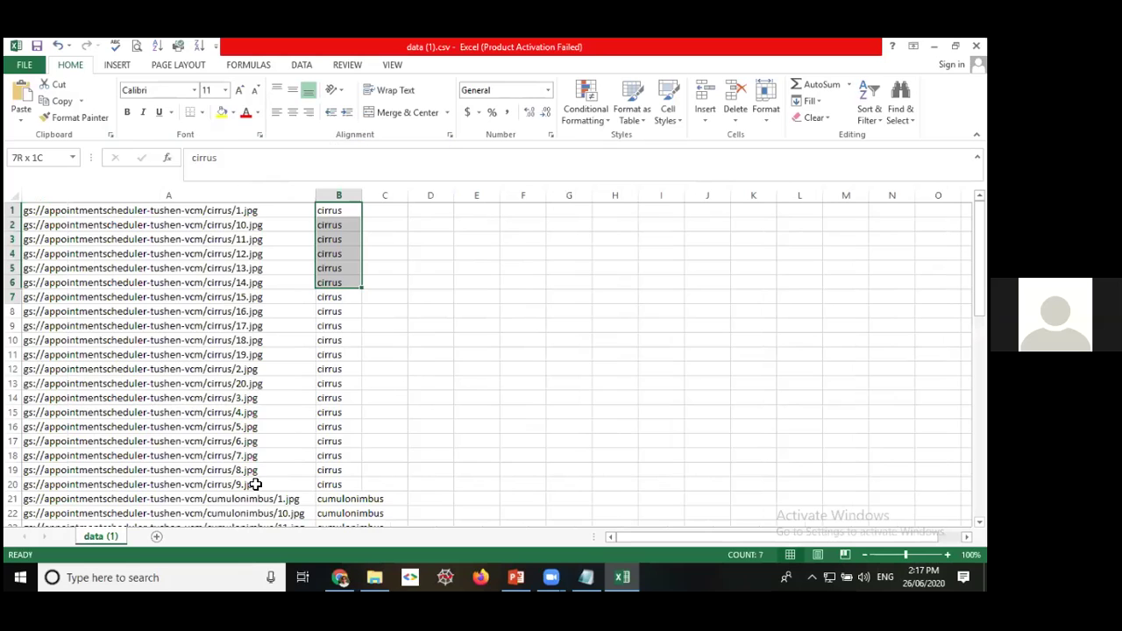
drag(254, 484, 253, 484)
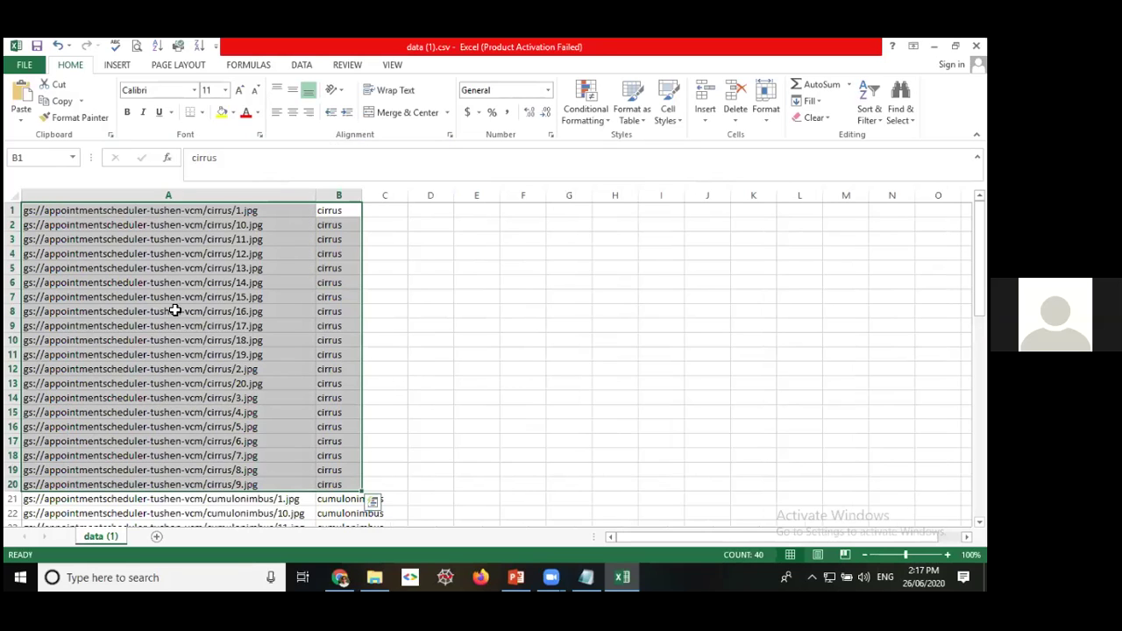
click(117, 324)
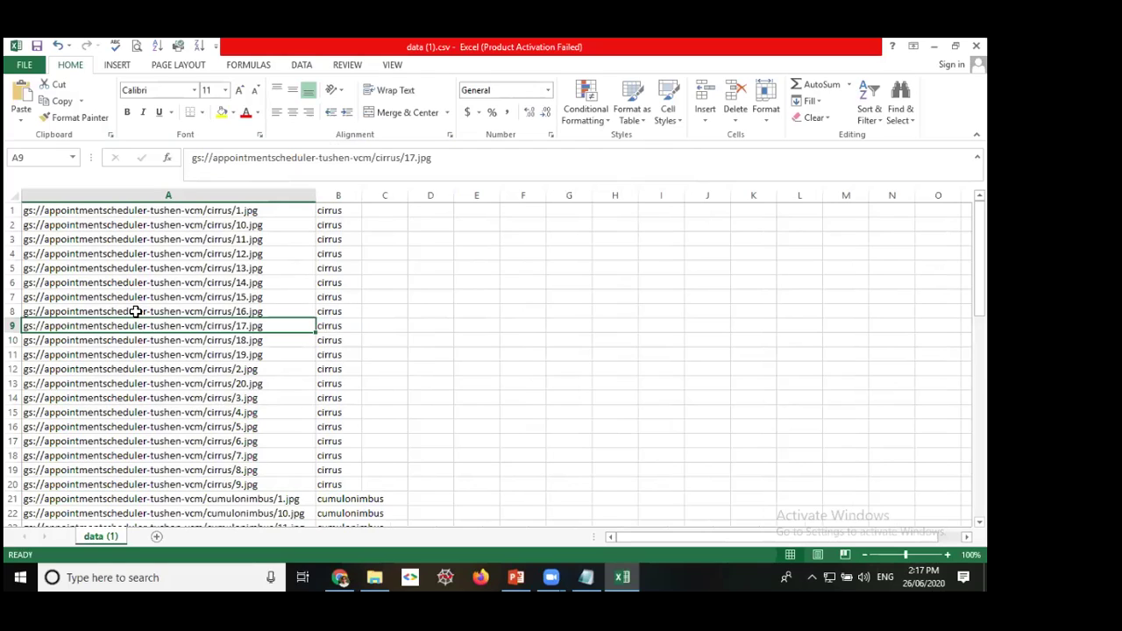
click(136, 311)
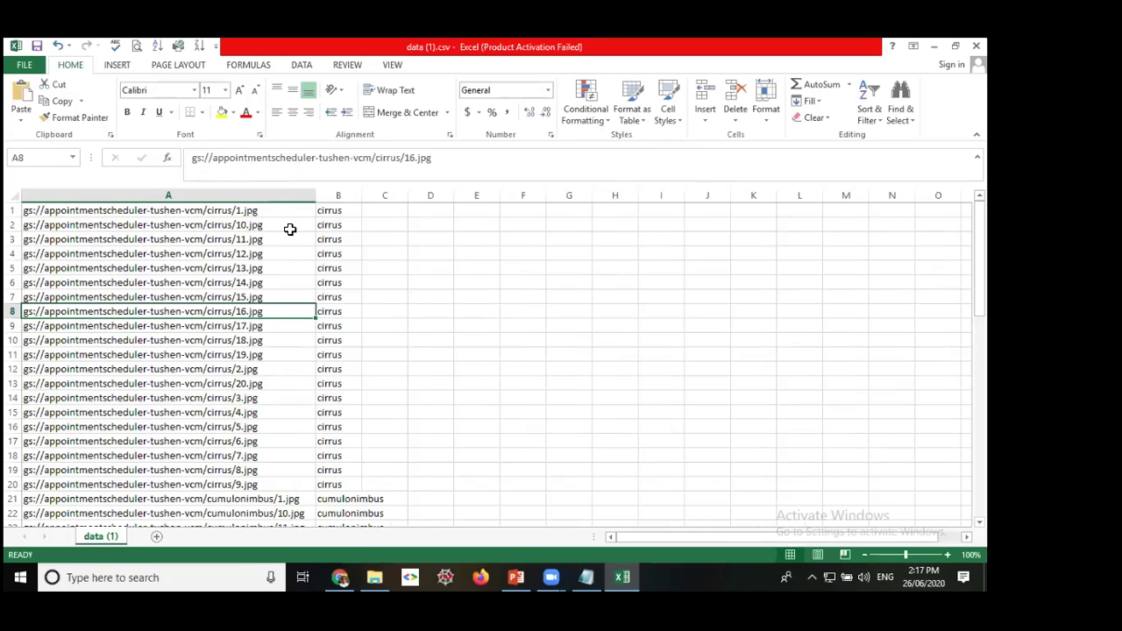
click(290, 237)
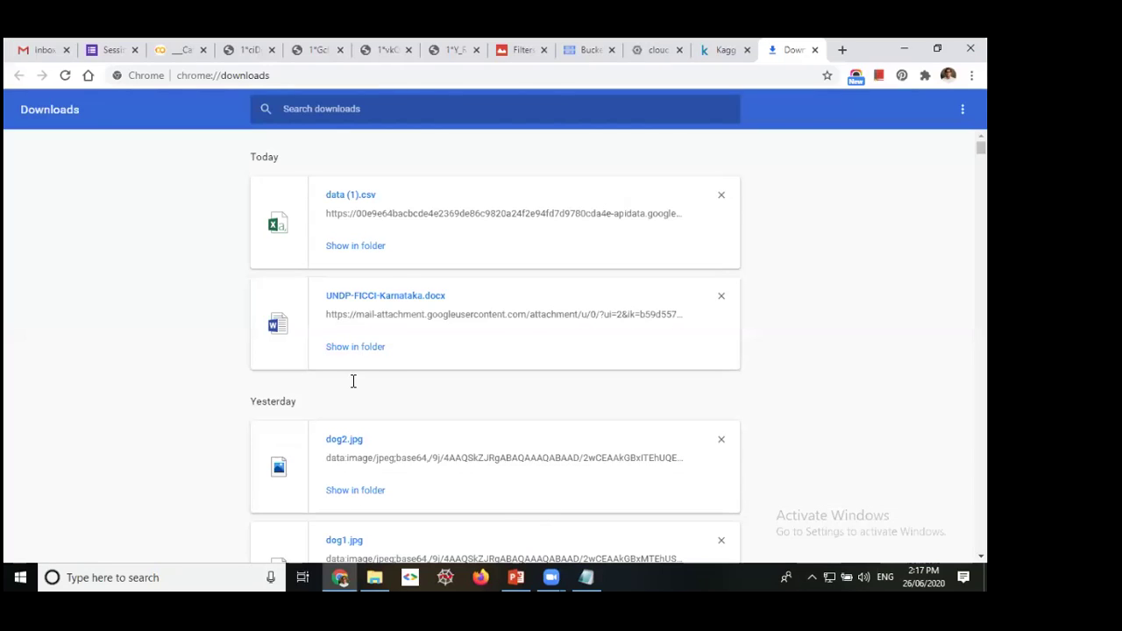
- Switch to PowerPoint and review the dataset commands on the Create a dataset slide and the instructions on the Next steps slide
key(Tab)
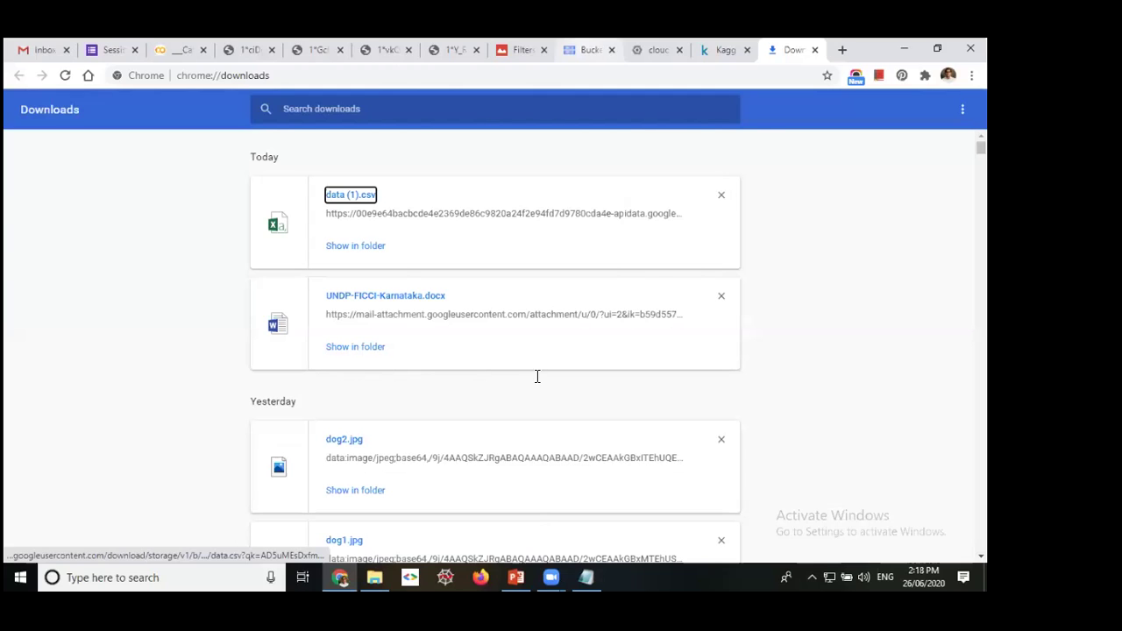
key(alt+Tab)
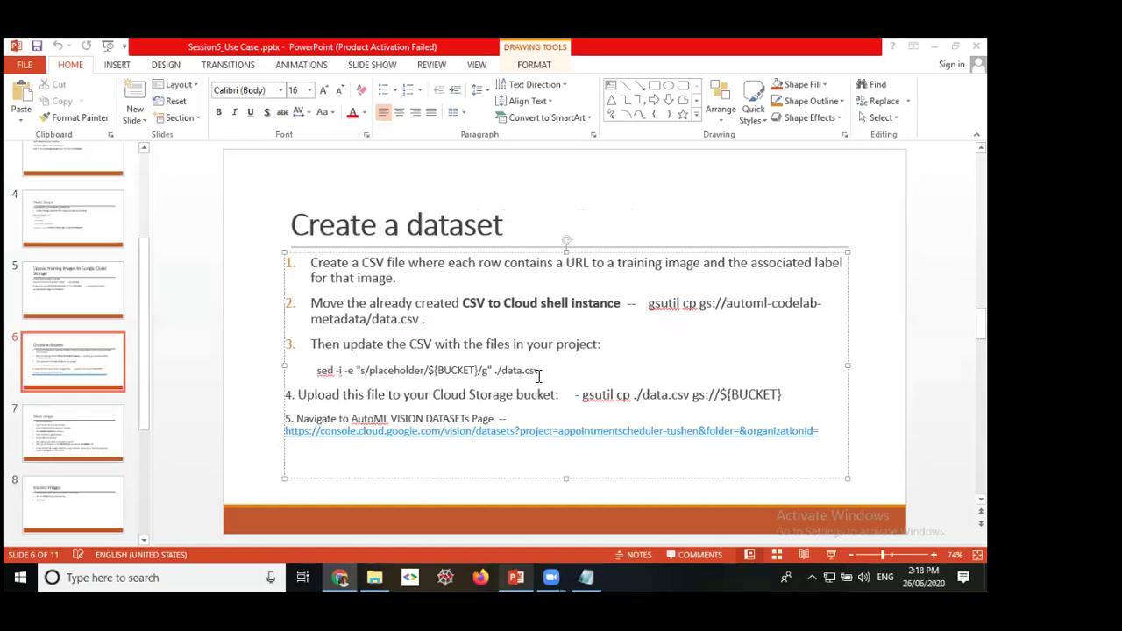
click(538, 375)
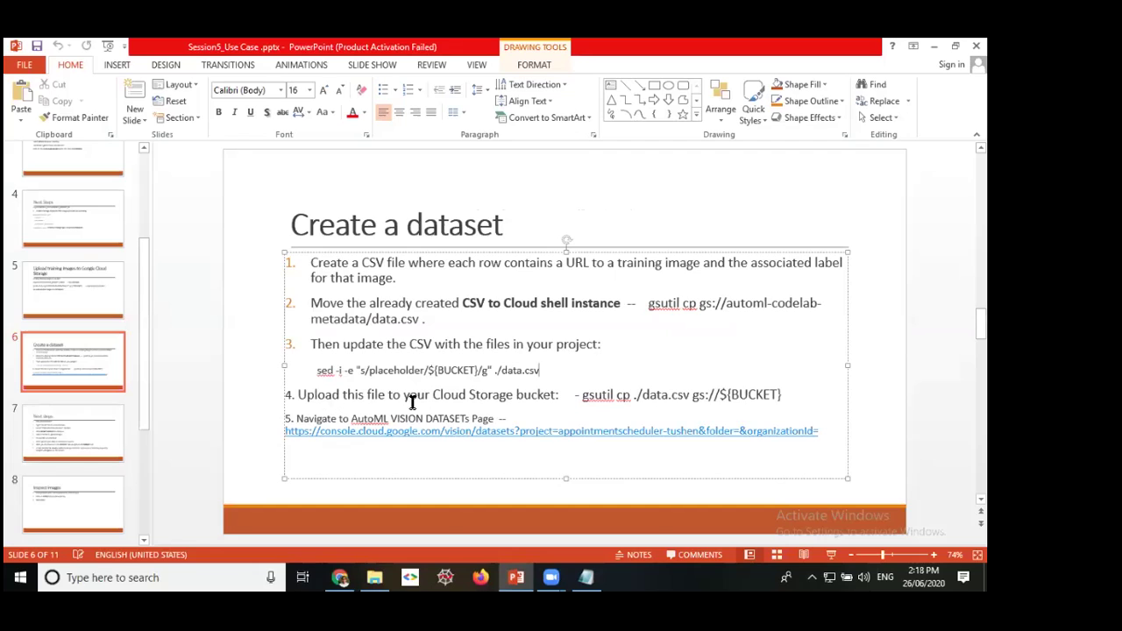
key(Home)
key(Down)
click(578, 396)
key(BackSpace)
key(BackSpace)
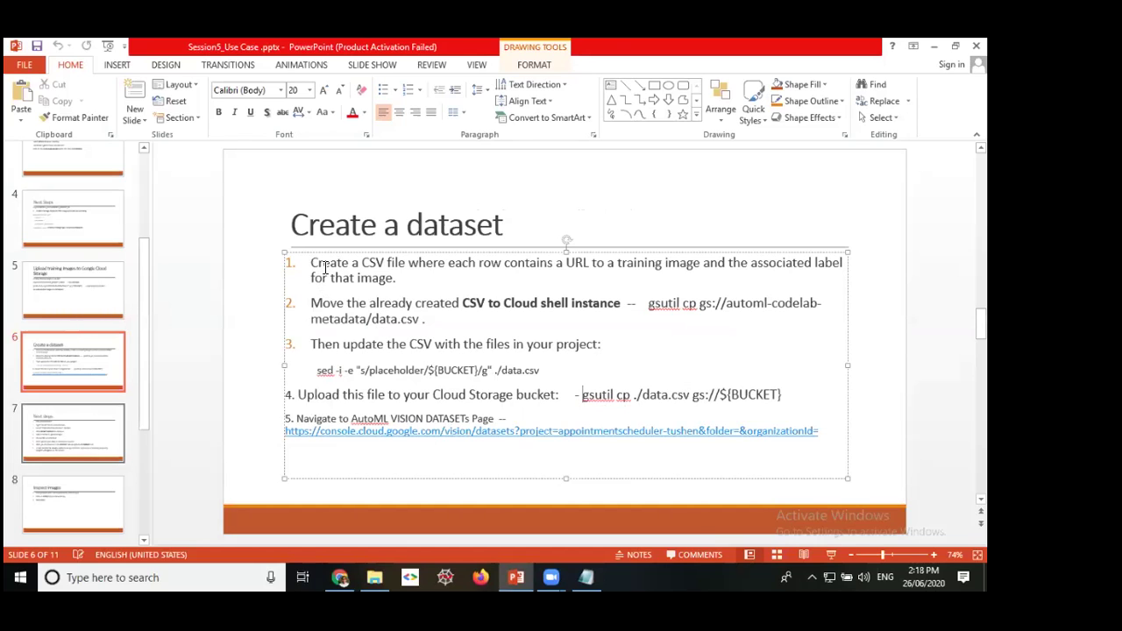
scroll(342, 303, down, 1)
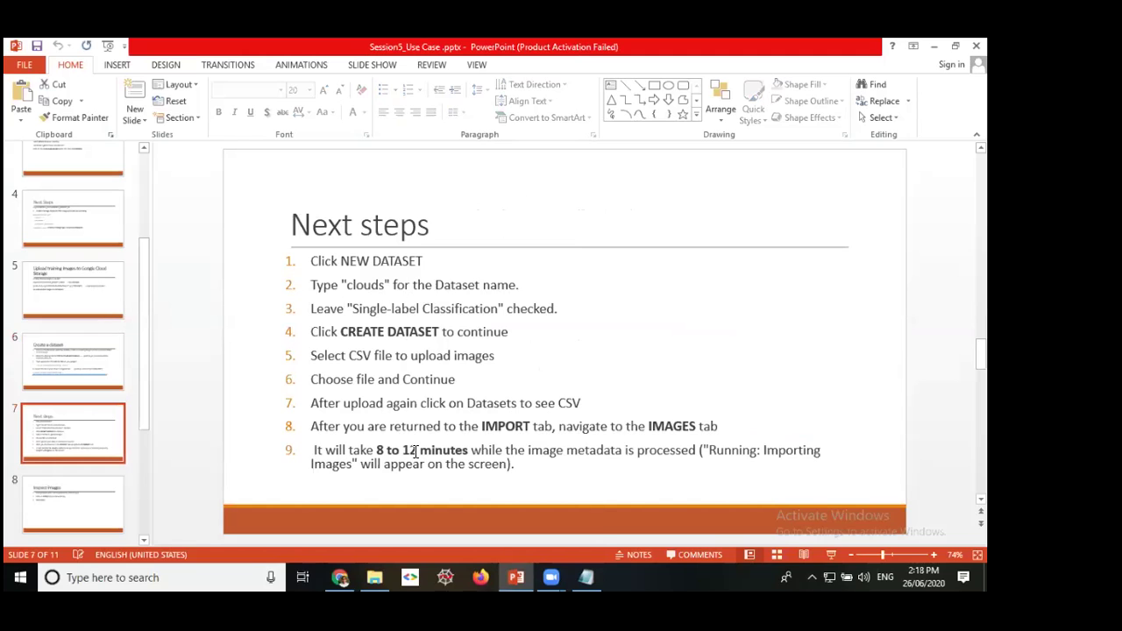
- Switch to Chrome, show the cloudsnew dataset's import page, and choose a CSV file on Cloud Storage as the import source
mouse_move(516, 577)
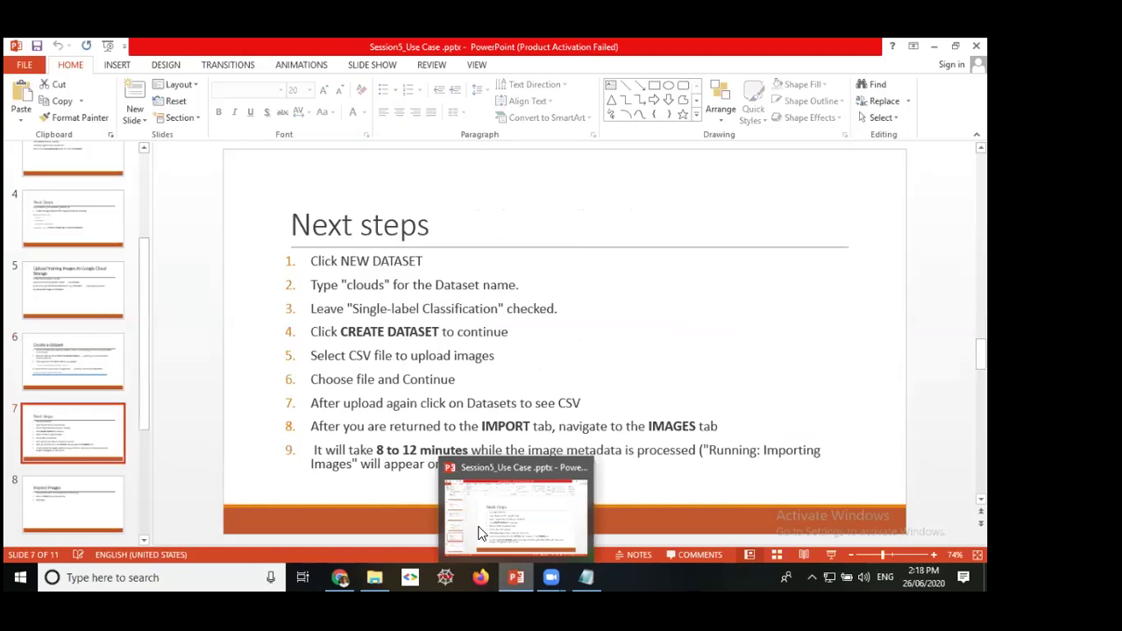
mouse_move(552, 528)
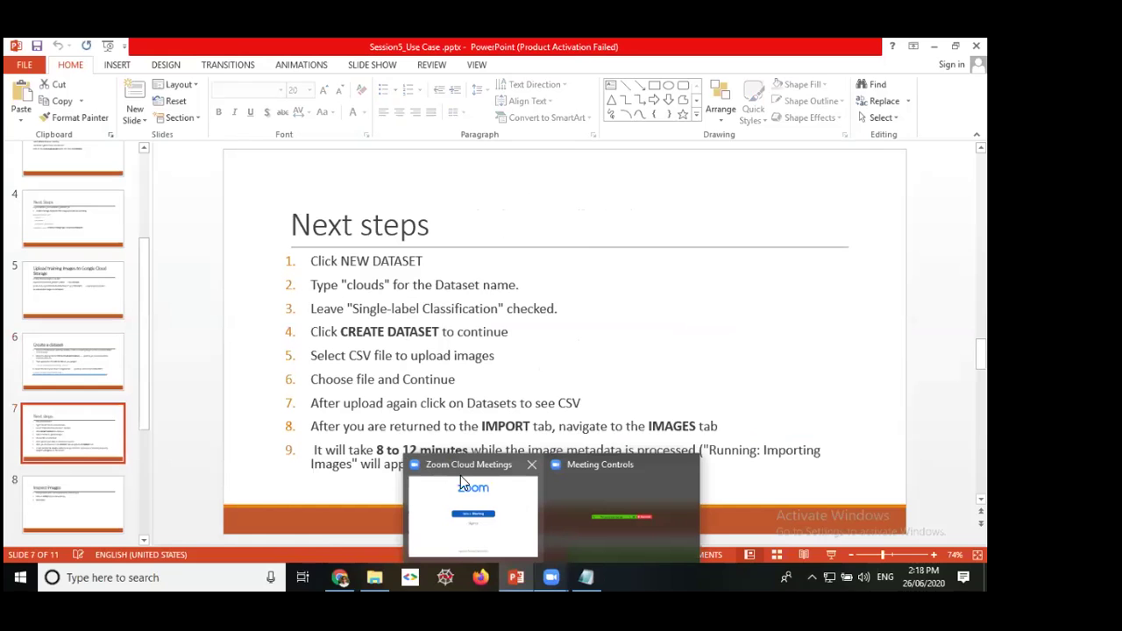
mouse_move(414, 455)
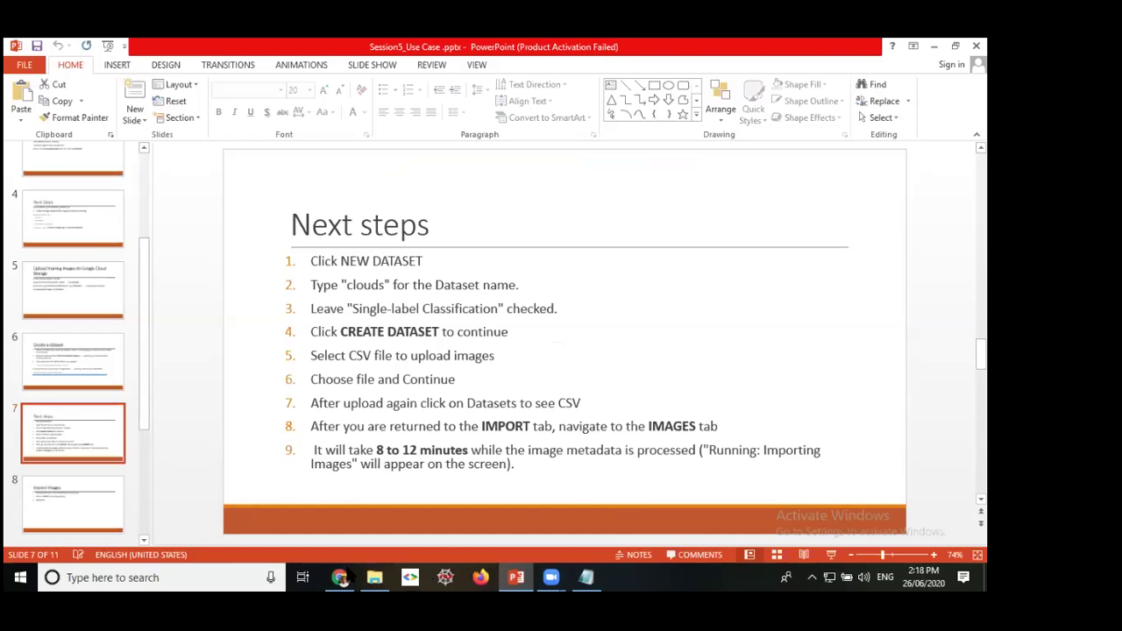
click(340, 576)
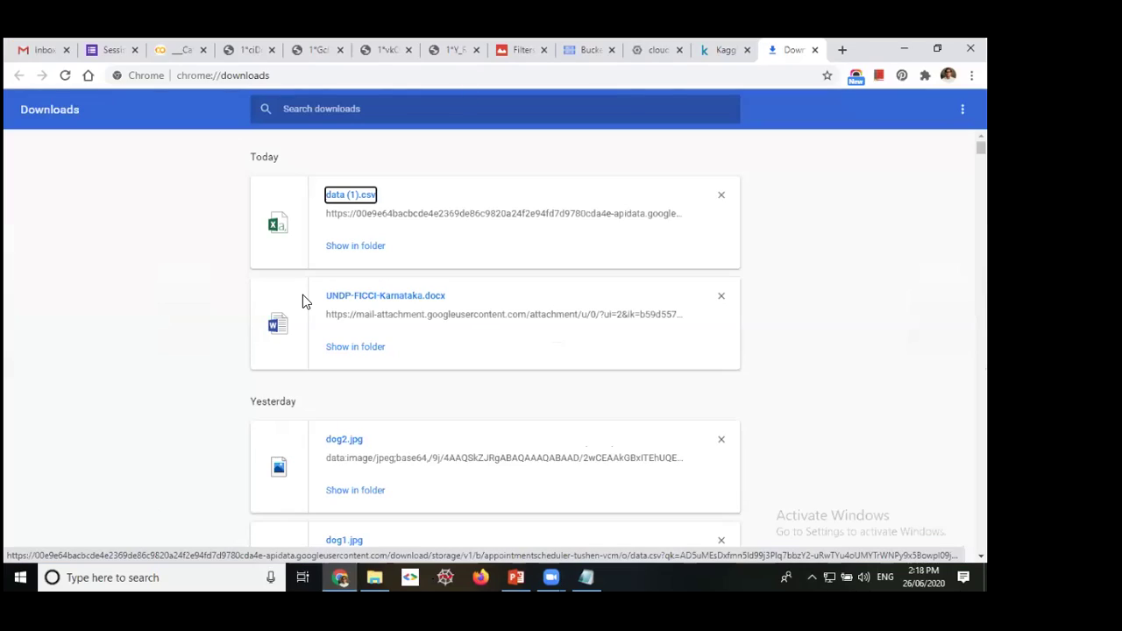
key(ctrl+shift+Tab)
key(ctrl+shift+Tab)
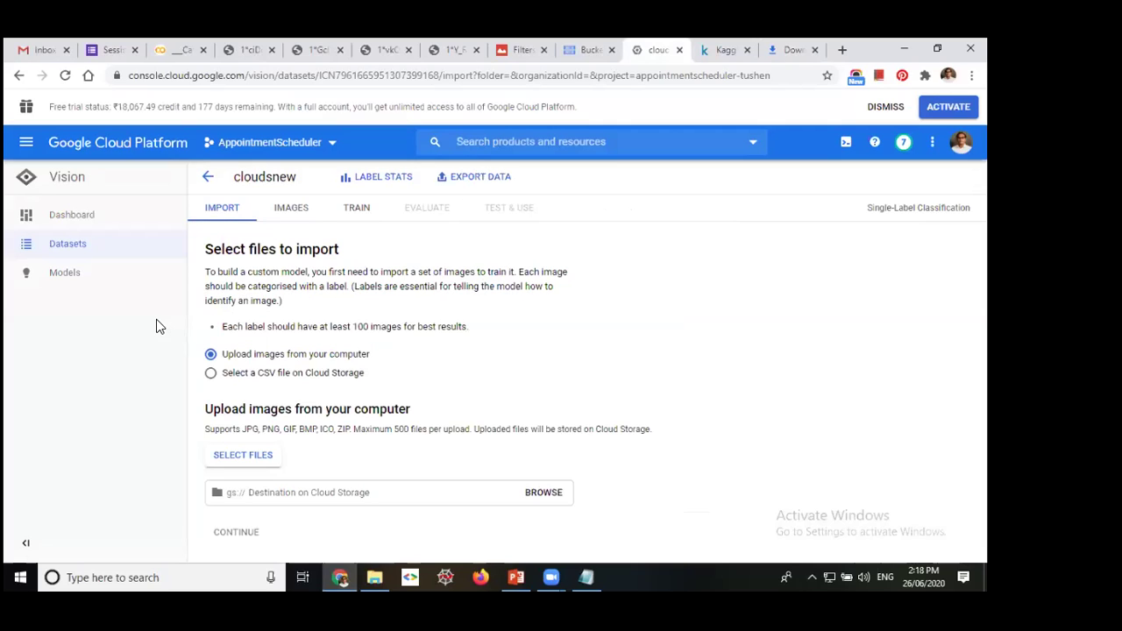
click(207, 376)
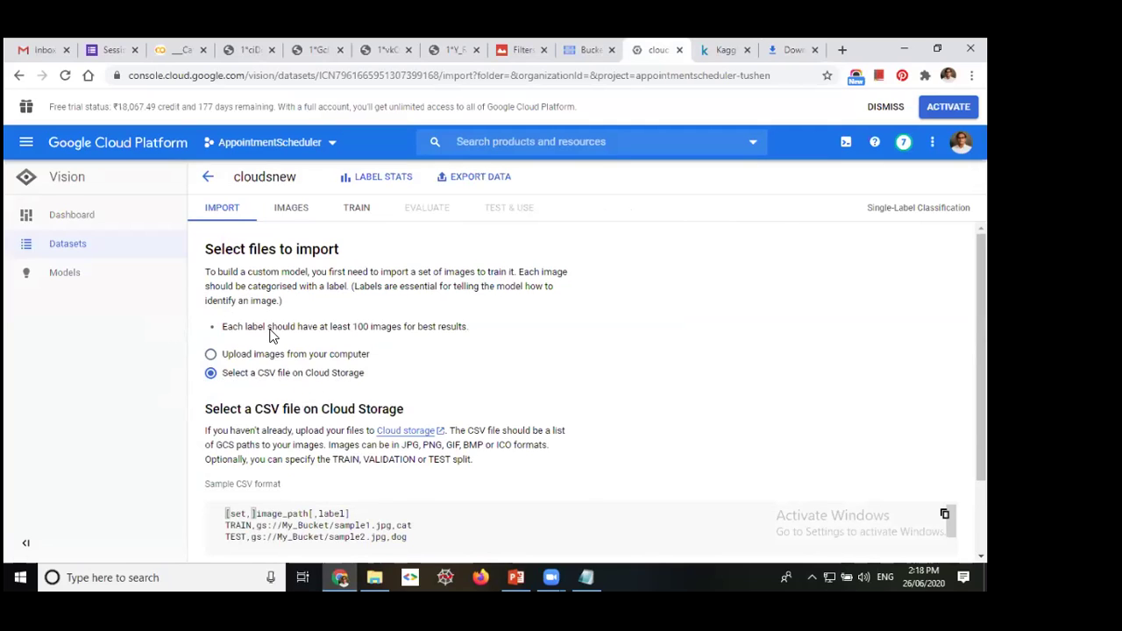
- Review the sample CSV format and browse the appointmentscheduler-tushen-vcm bucket for a file, leaving the picker without a selection
click(473, 142)
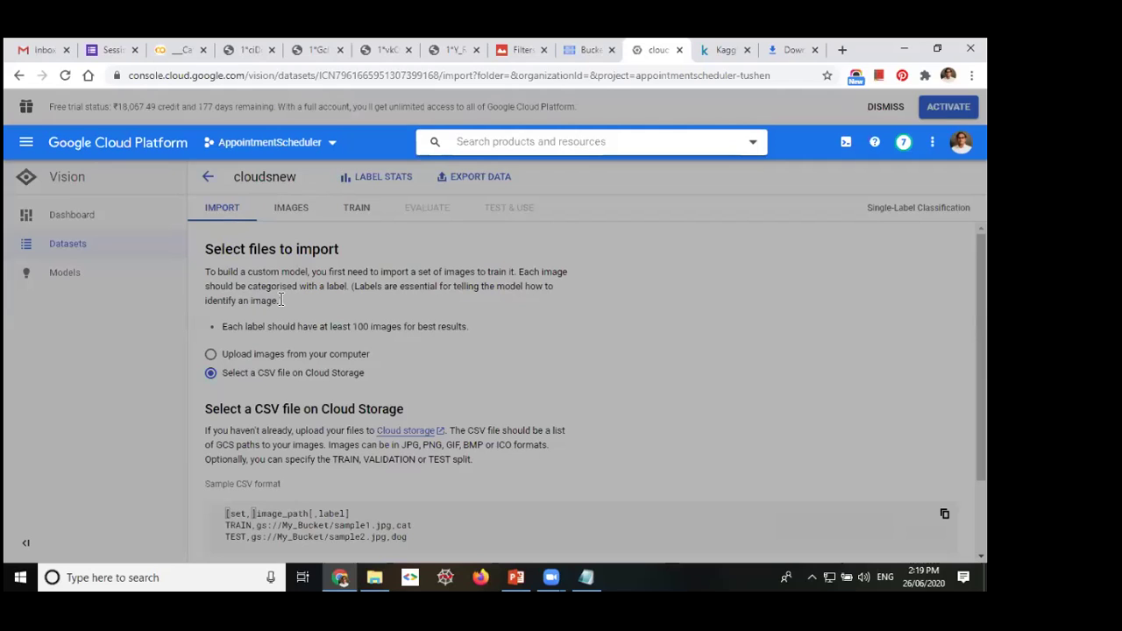
click(343, 320)
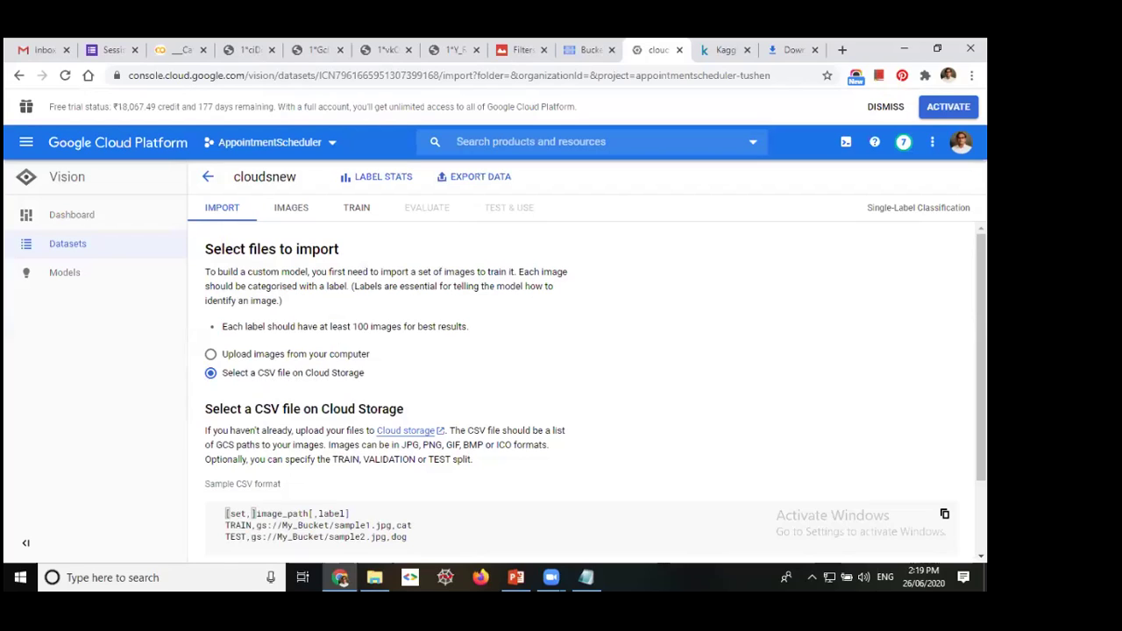
scroll(583, 386, down, 1)
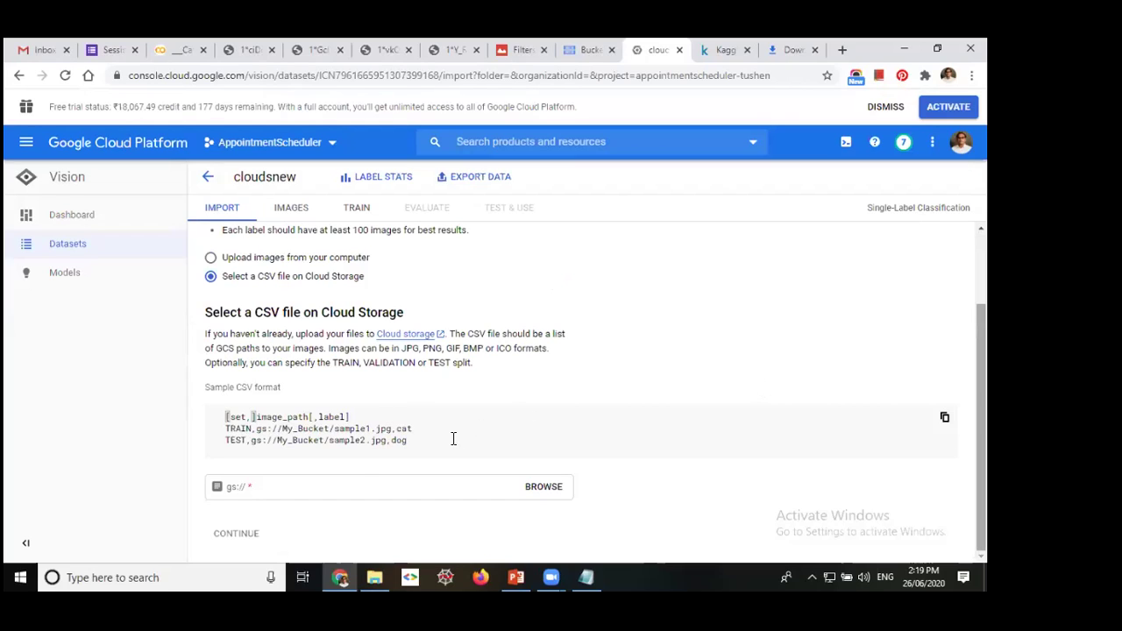
click(255, 487)
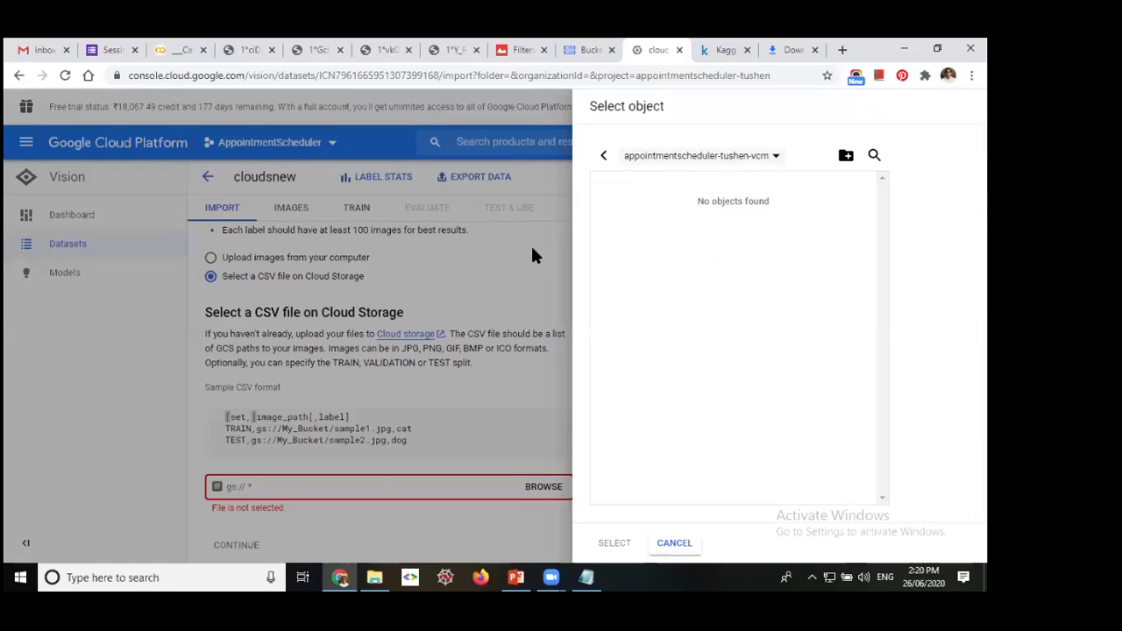
key(Escape)
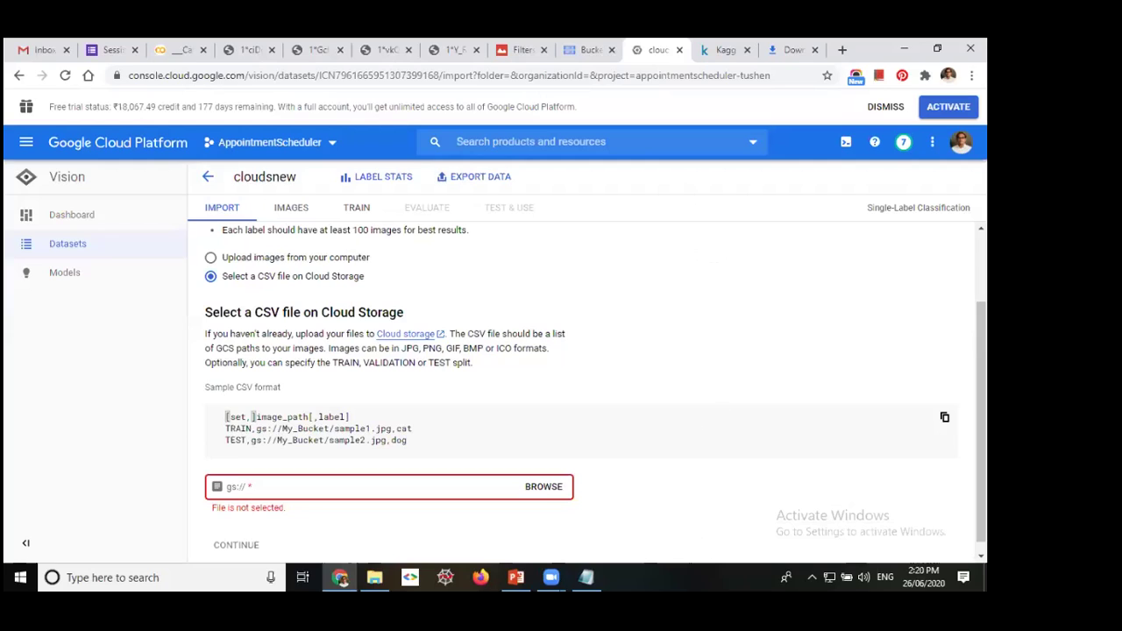
scroll(595, 388, down, 1)
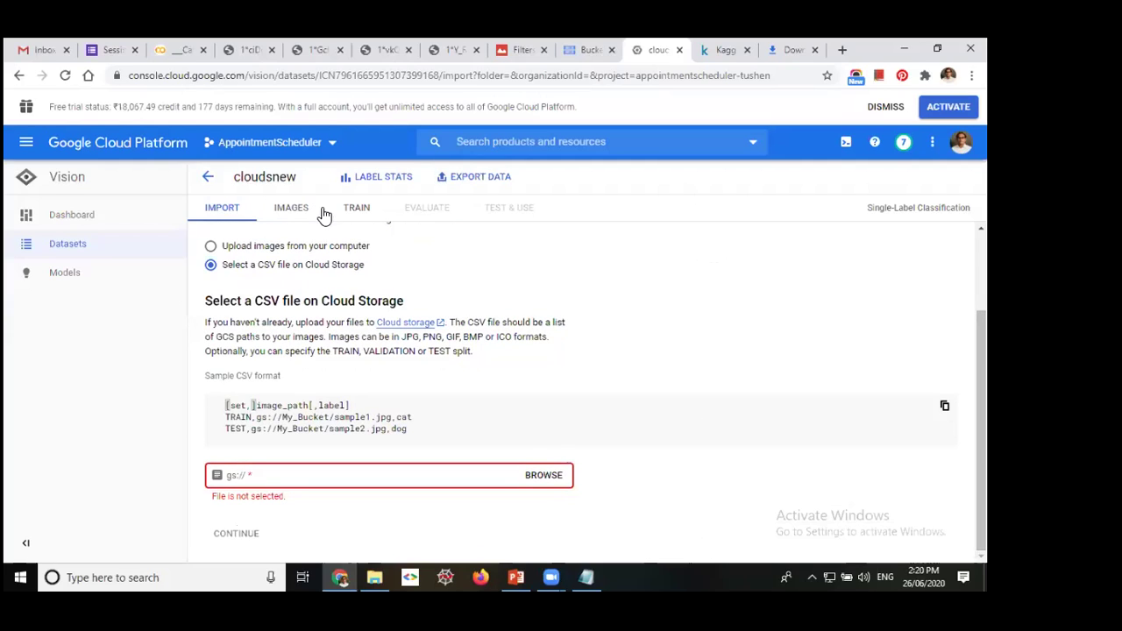
- Examine the imported cloud images of the cloudsnew dataset and their cirrus, cumulonimbus and cumulus labels
click(290, 215)
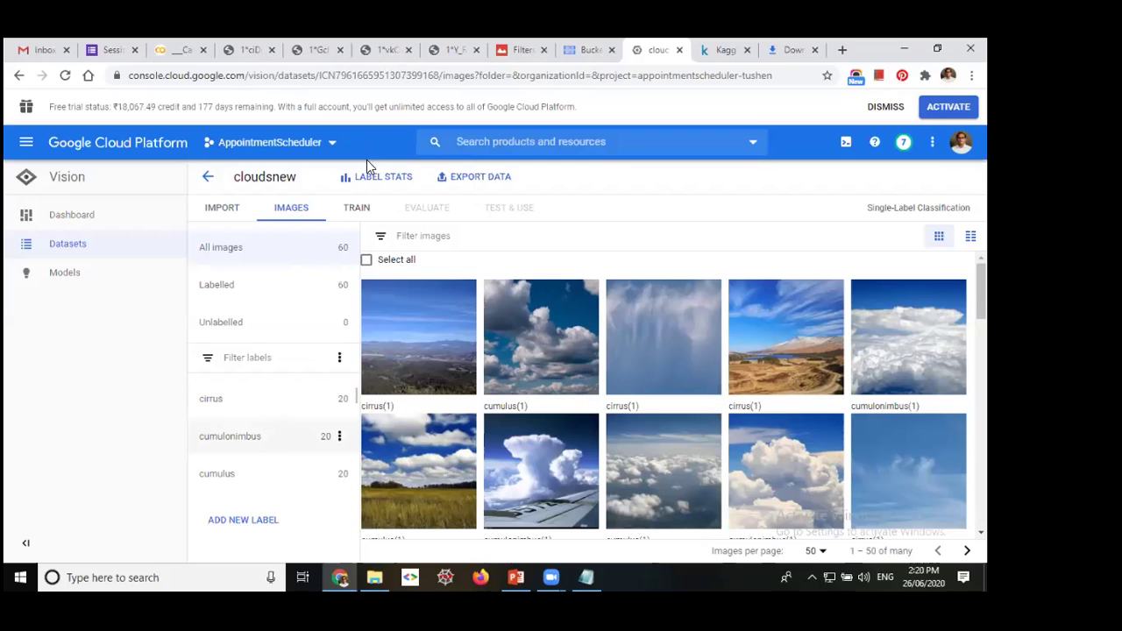
click(356, 210)
click(294, 215)
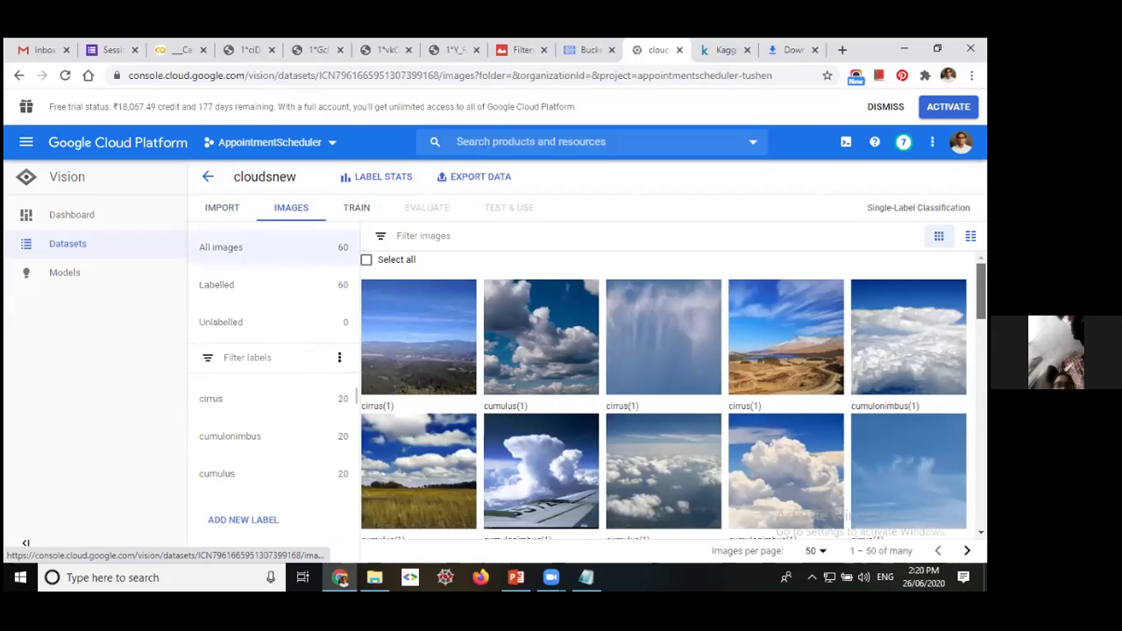
scroll(663, 394, down, 5)
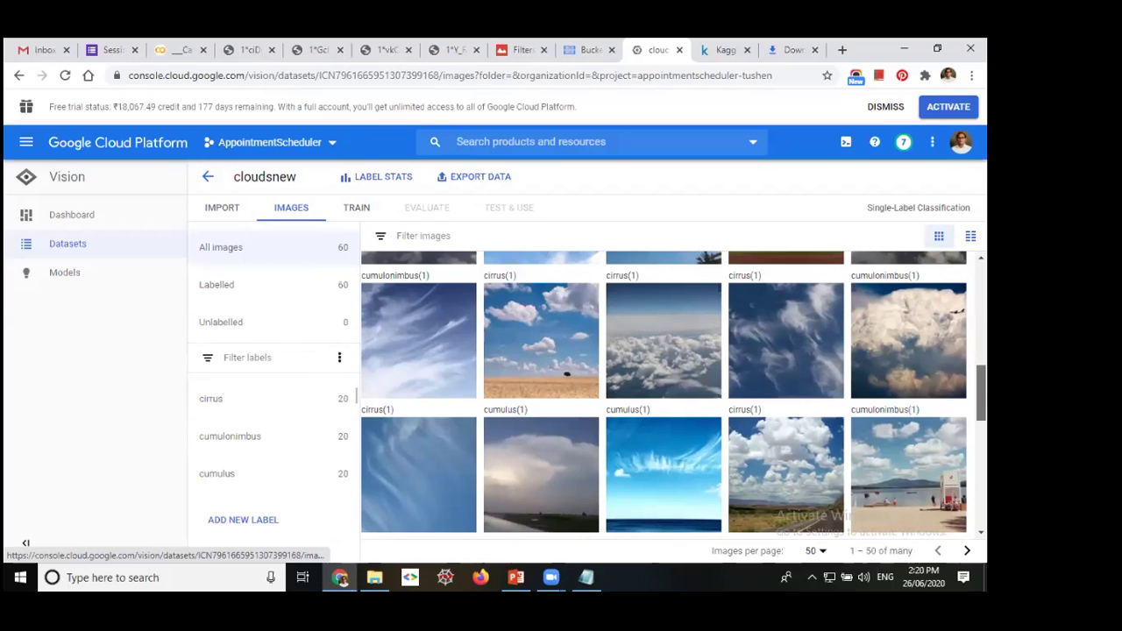
scroll(663, 394, up, 4)
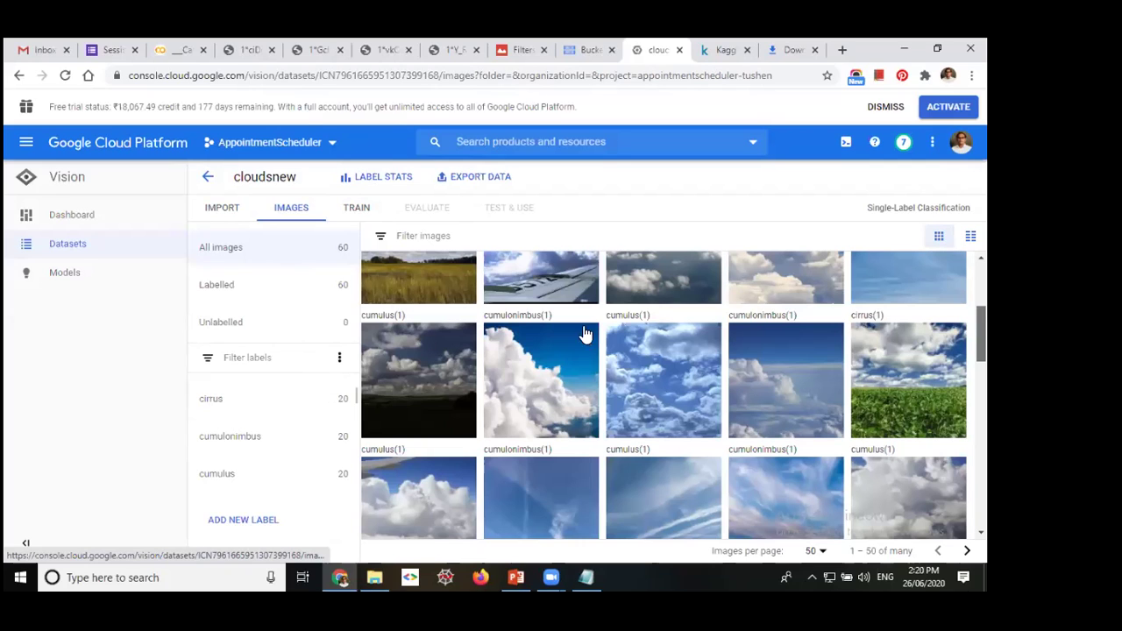
scroll(701, 339, down, 5)
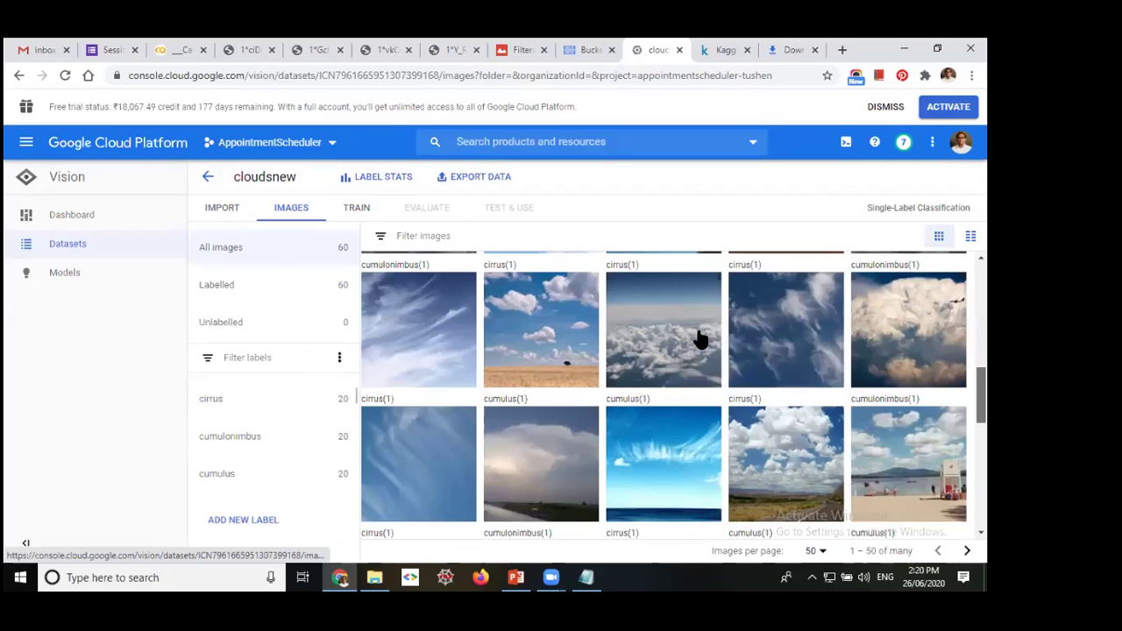
scroll(699, 339, up, 10)
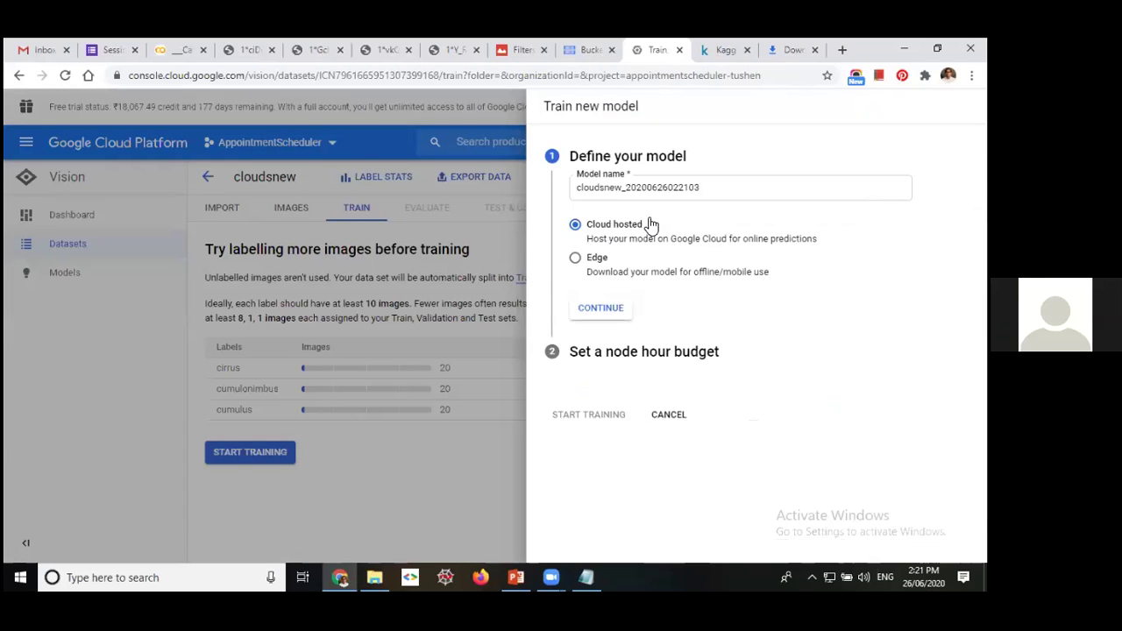
- Train a new cloud-hosted model with a budget of 16 node hours and deployment to 1 node after training
click(603, 308)
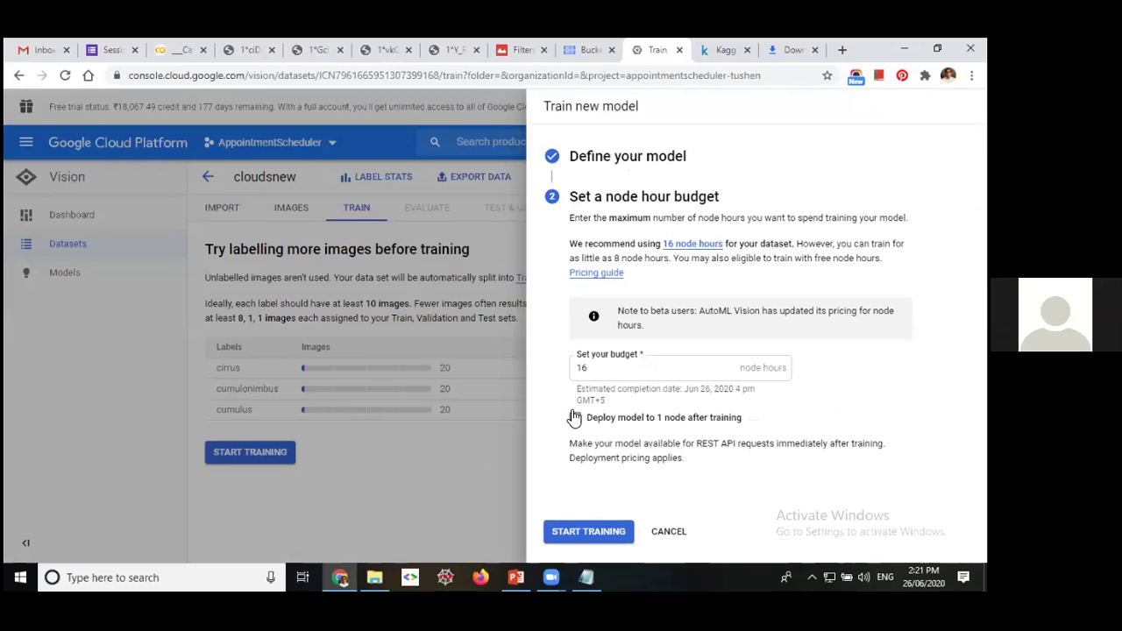
click(576, 421)
drag(603, 373, 516, 379)
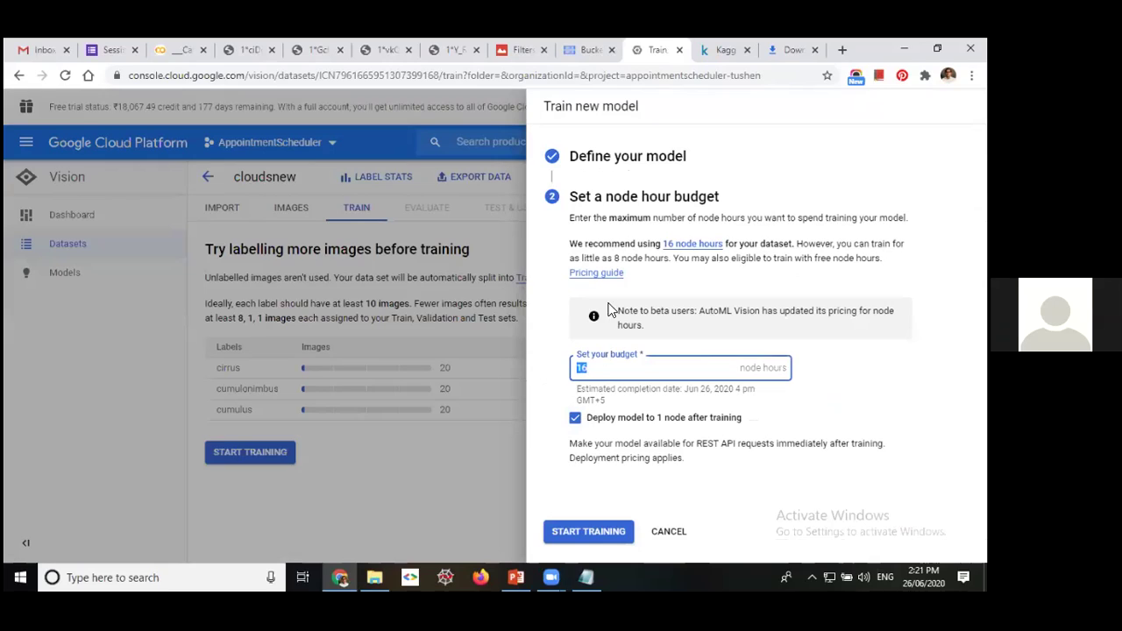
click(580, 334)
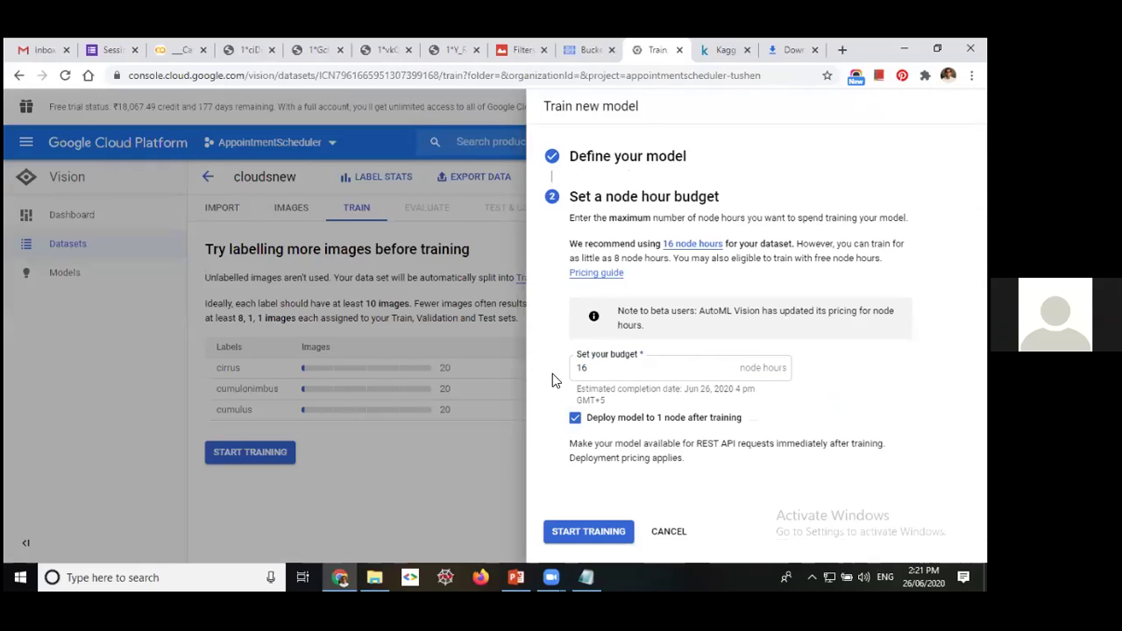
click(590, 531)
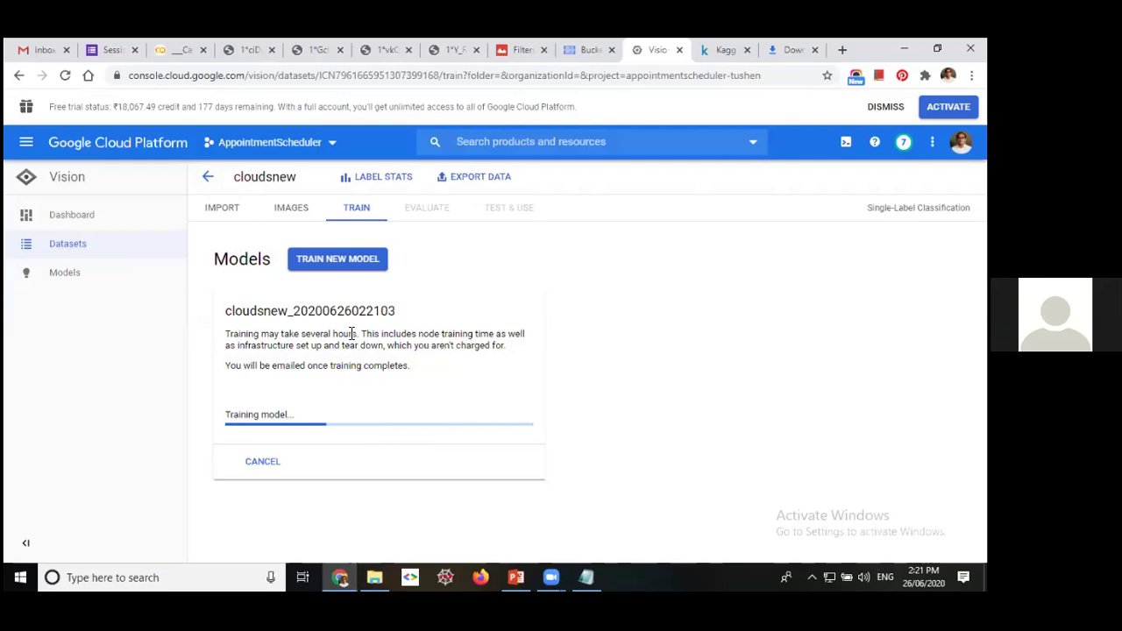
- Review the notices about training duration and the completion e-mail, and open the Gmail inbox to look for AutoML Vision messages
mouse_move(357, 333)
mouse_down()
mouse_move(227, 334)
mouse_move(360, 334)
mouse_up()
click(237, 335)
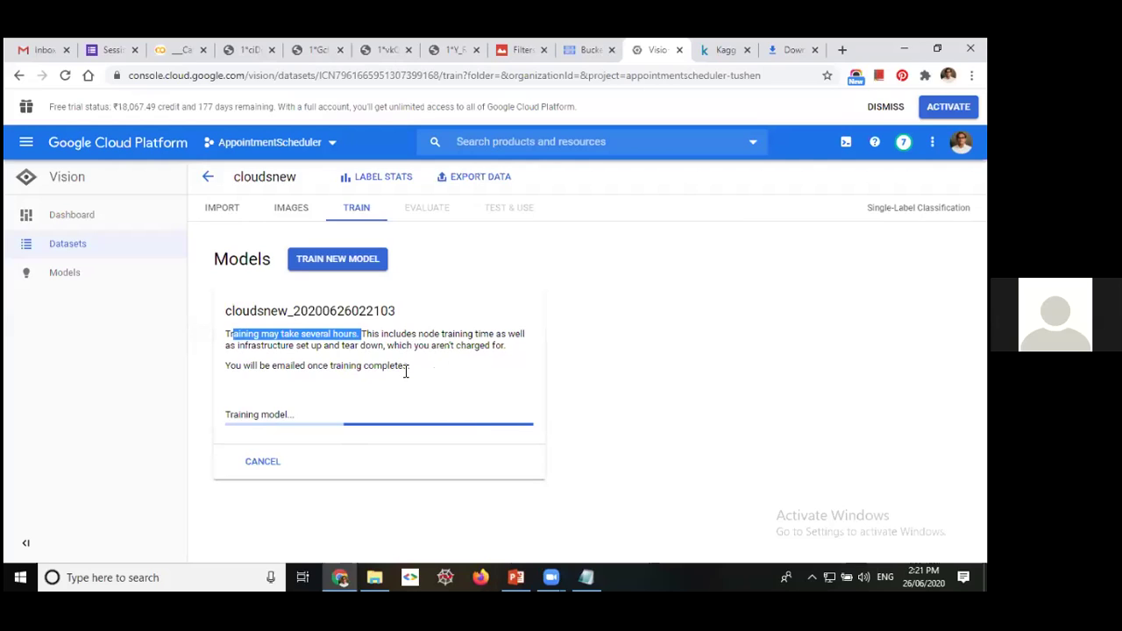
click(351, 366)
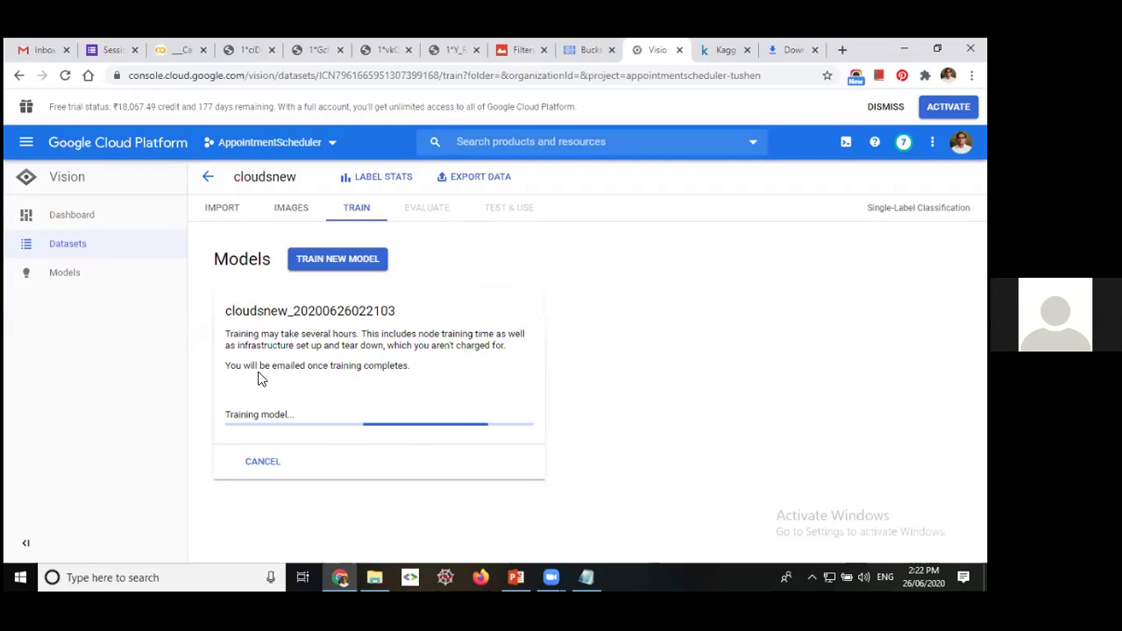
drag(243, 365, 464, 368)
click(462, 366)
click(39, 49)
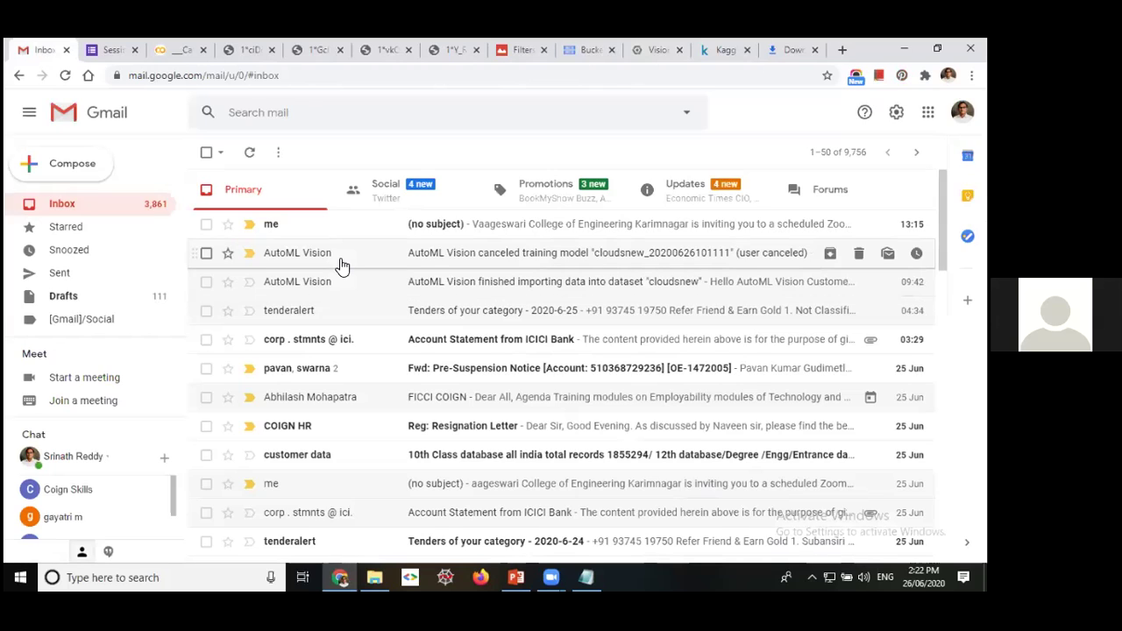
click(395, 252)
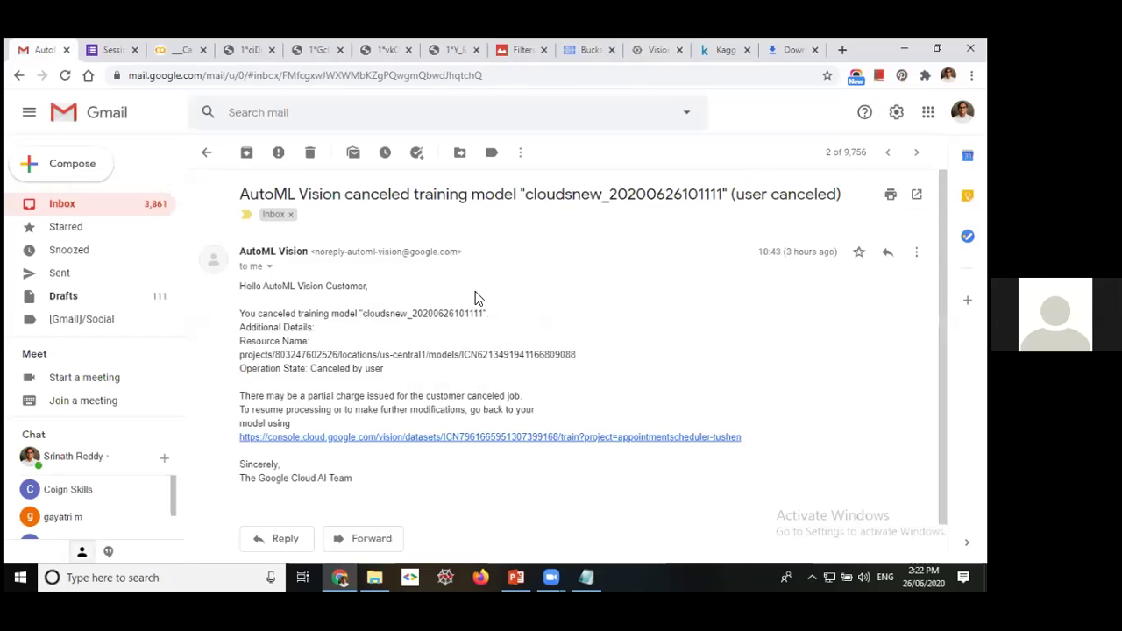
scroll(487, 303, down, 1)
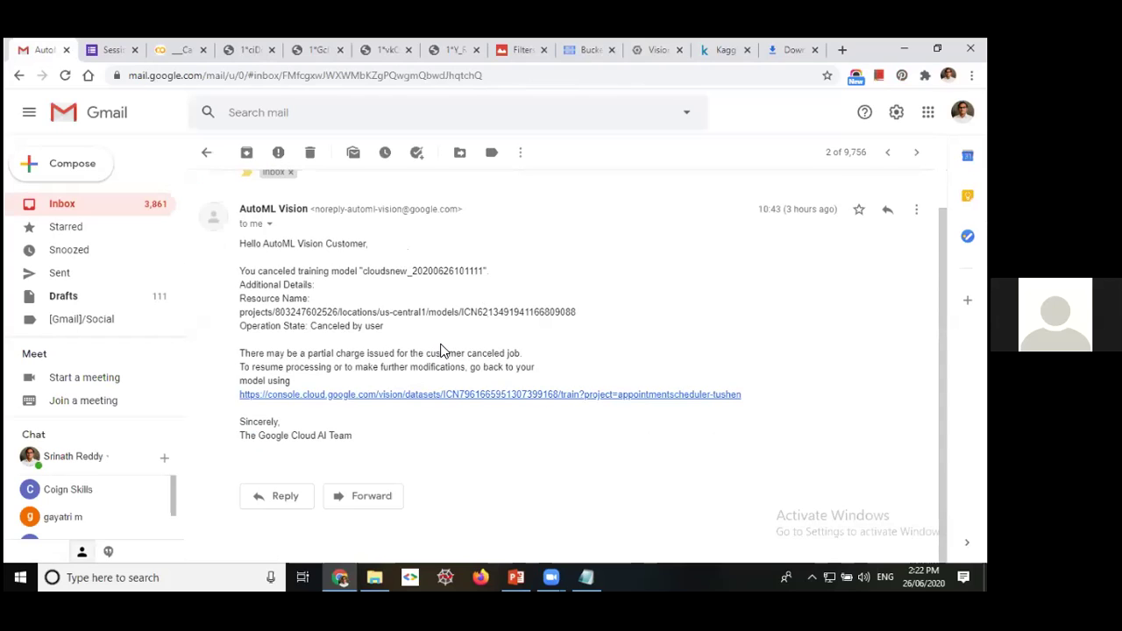
scroll(355, 324, up, 1)
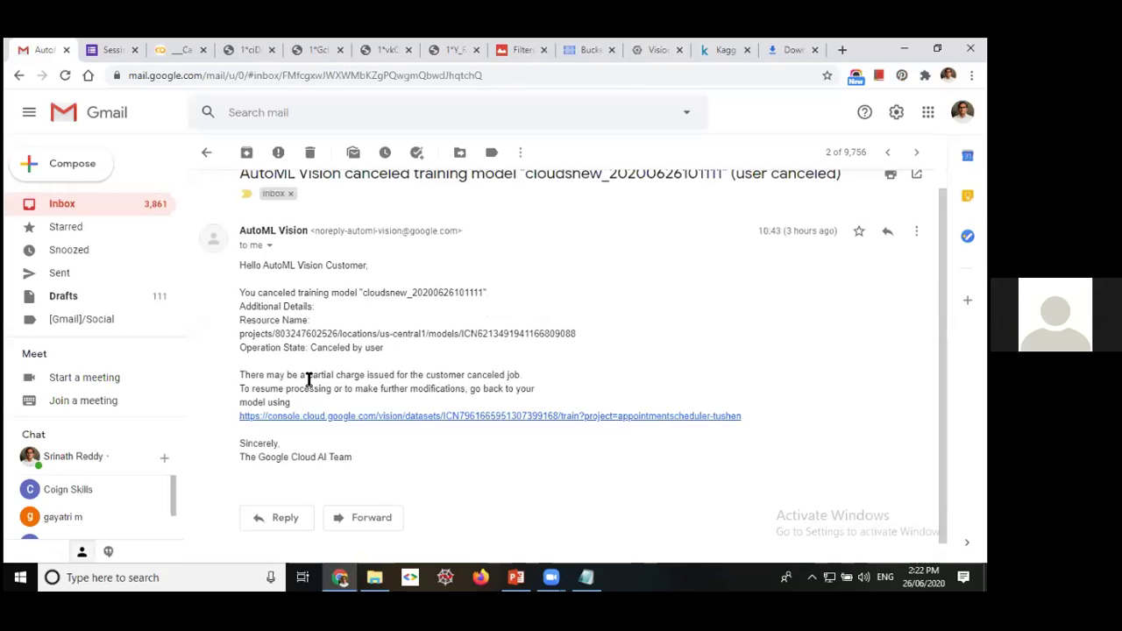
click(659, 45)
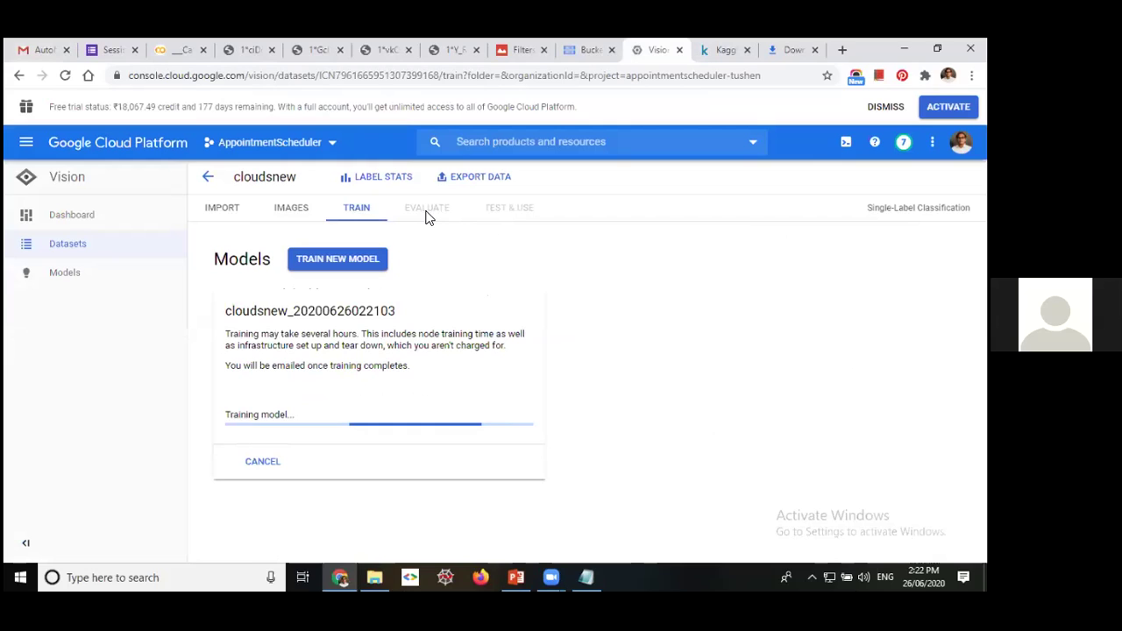
- Switch to the Session5_Use Case presentation in PowerPoint and examine the Evaluate slide's precision, accuracy and confusion matrix content
click(523, 571)
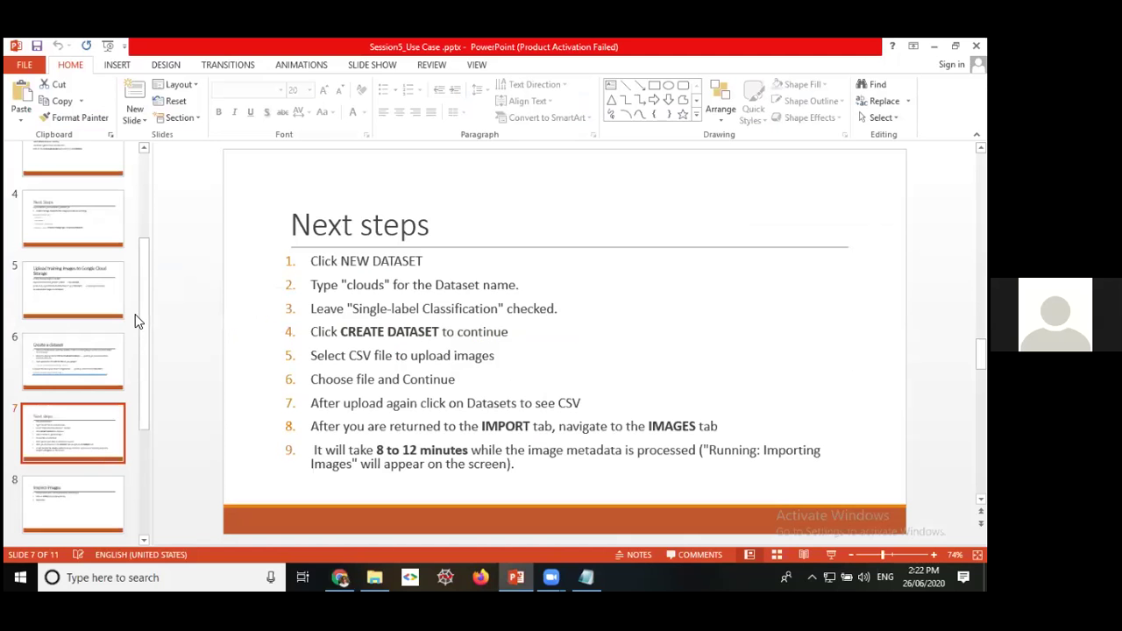
scroll(153, 394, down, 1)
scroll(77, 351, down, 2)
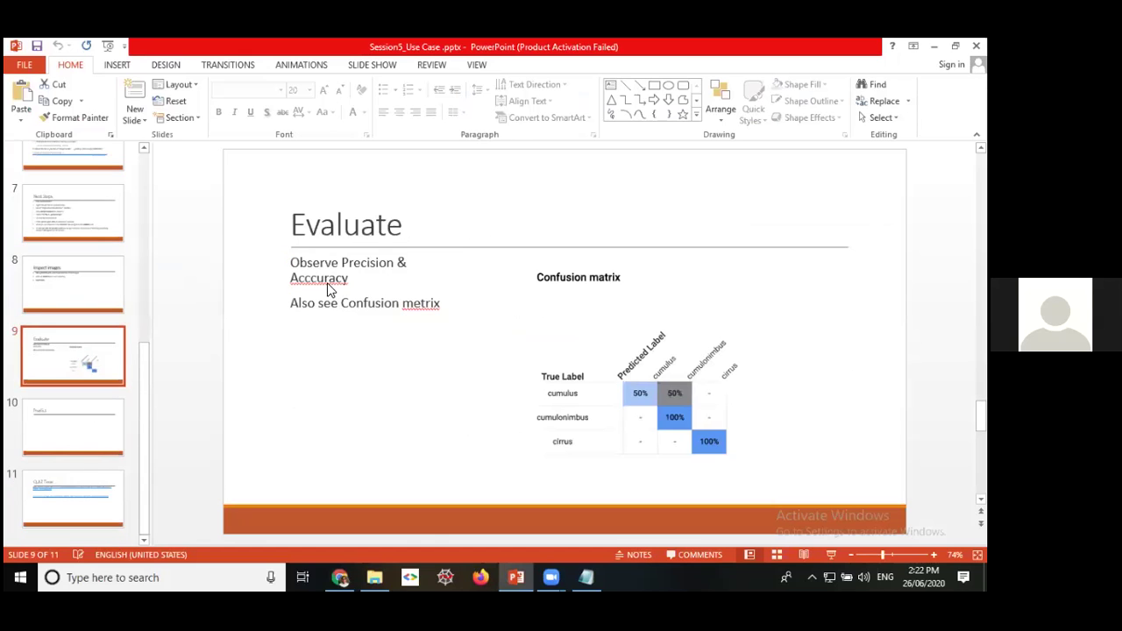
click(380, 301)
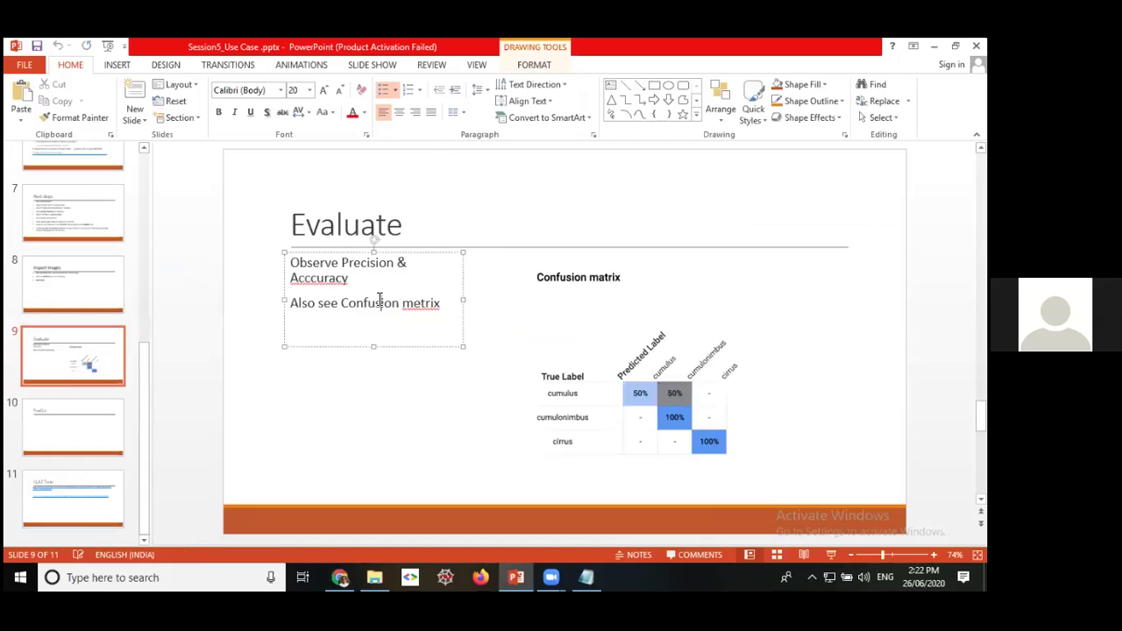
click(595, 427)
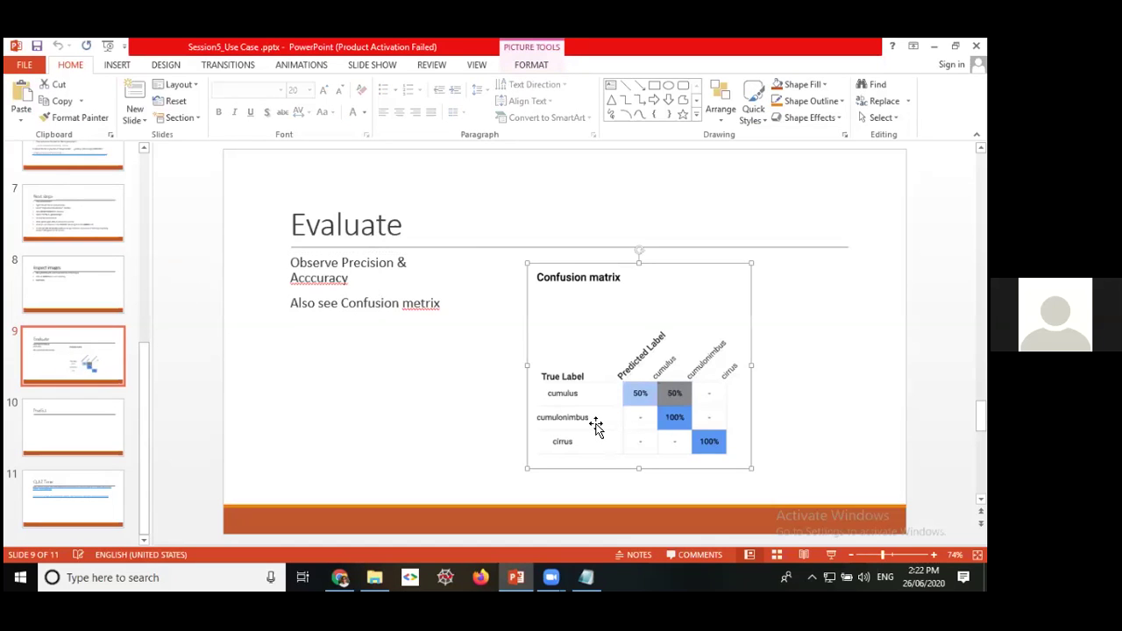
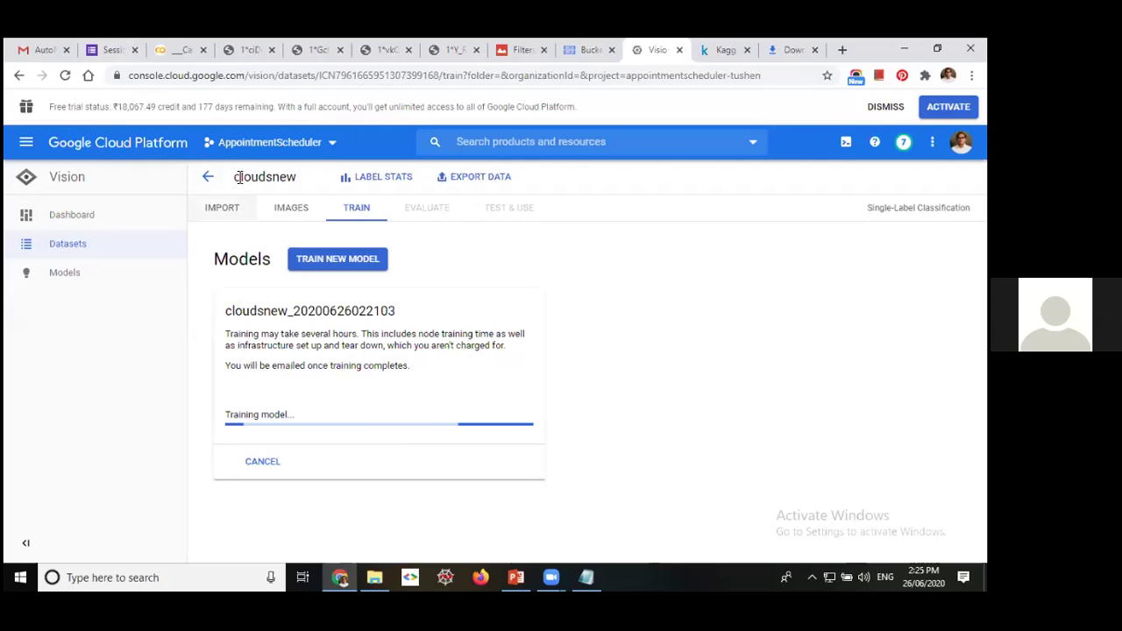
- Examine the Cats & Dogs Classifier notebook in Colab, from the image prediction code back to the epoch log and Training section
key(ctrl+3)
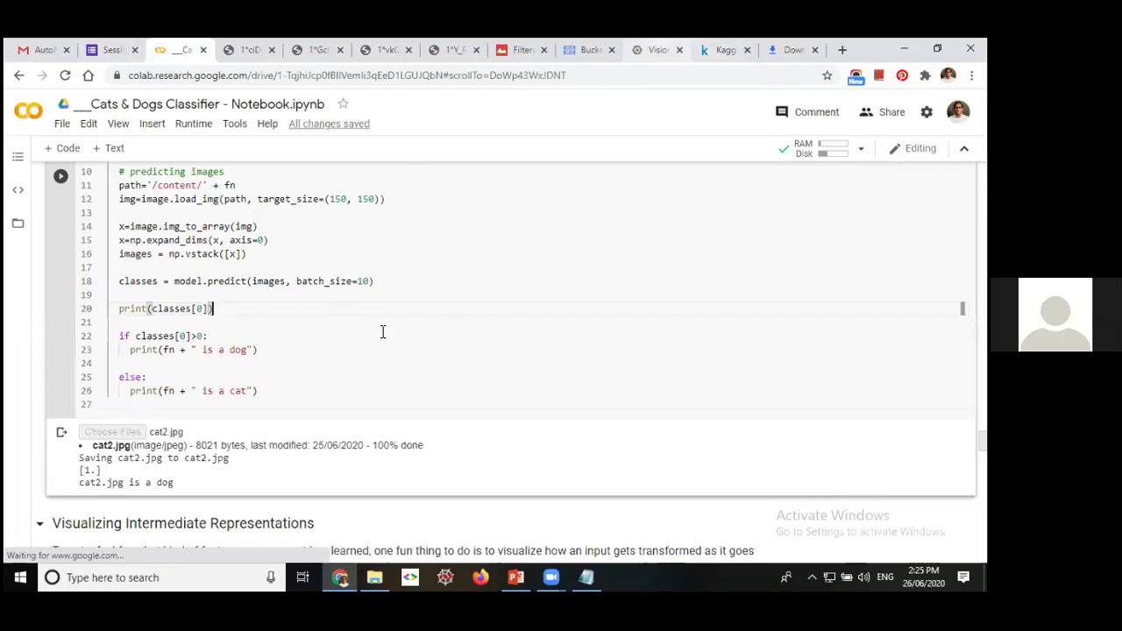
click(653, 49)
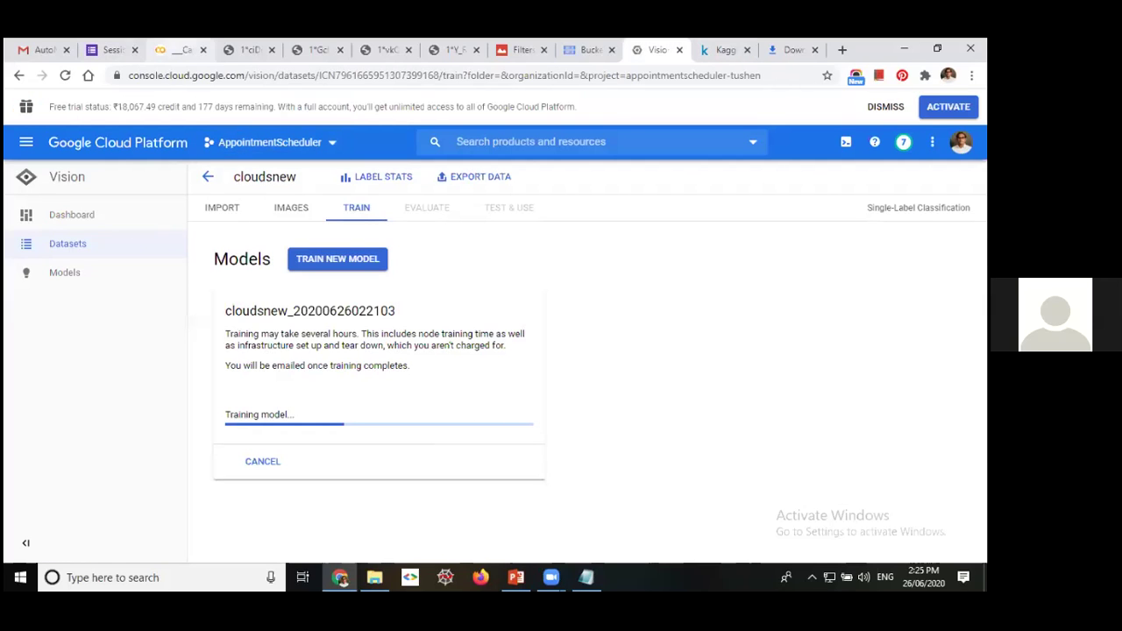
key(ctrl+3)
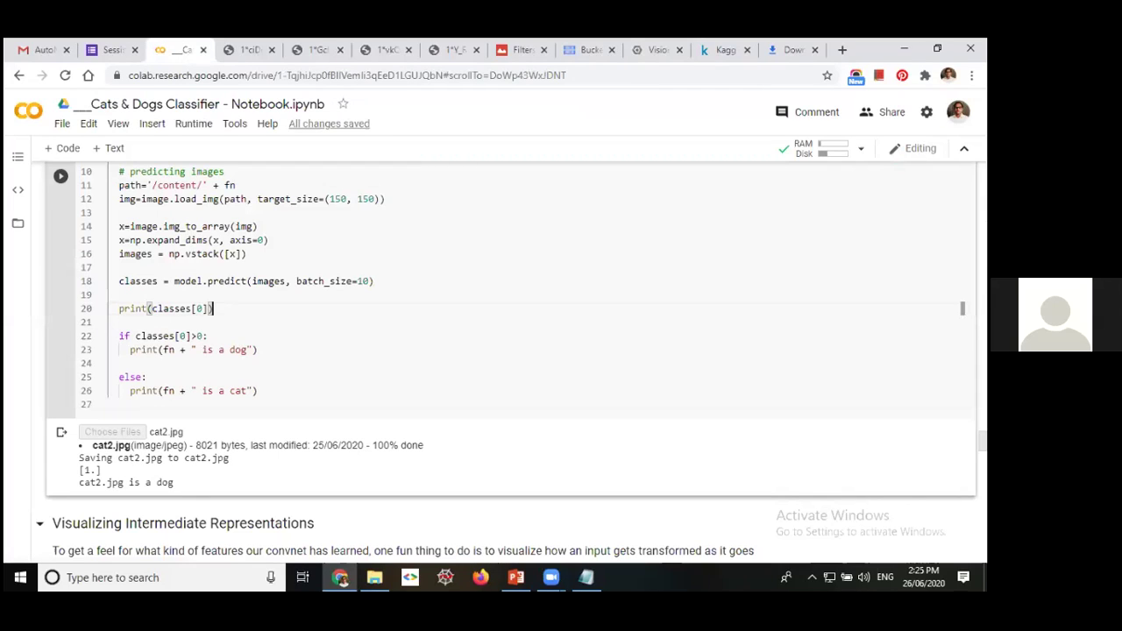
scroll(731, 326, up, 1)
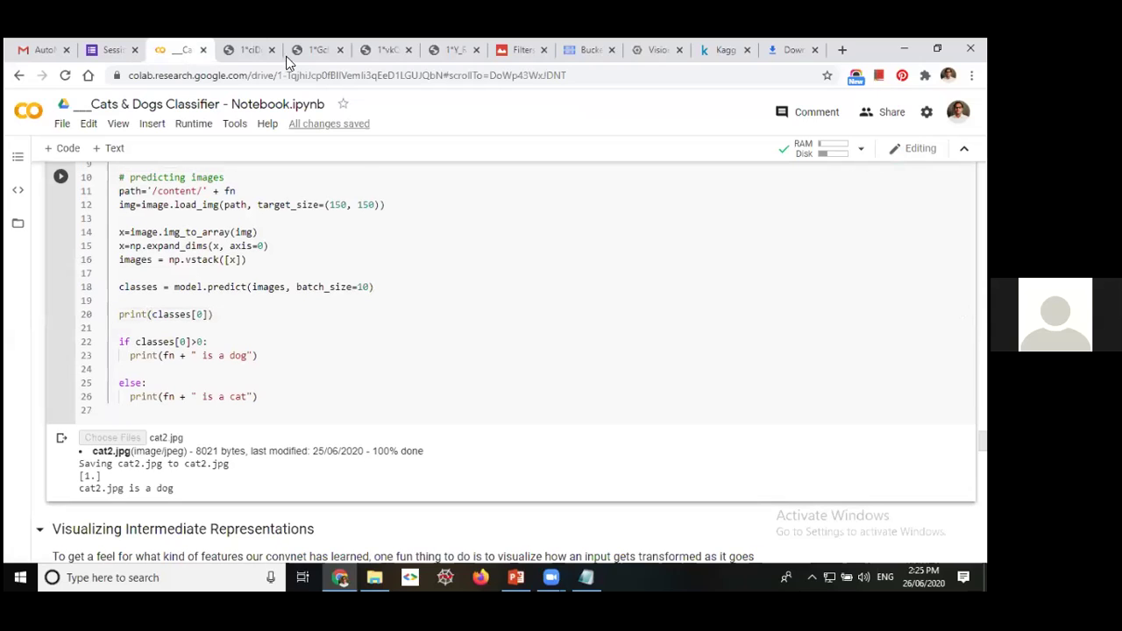
scroll(392, 322, up, 10)
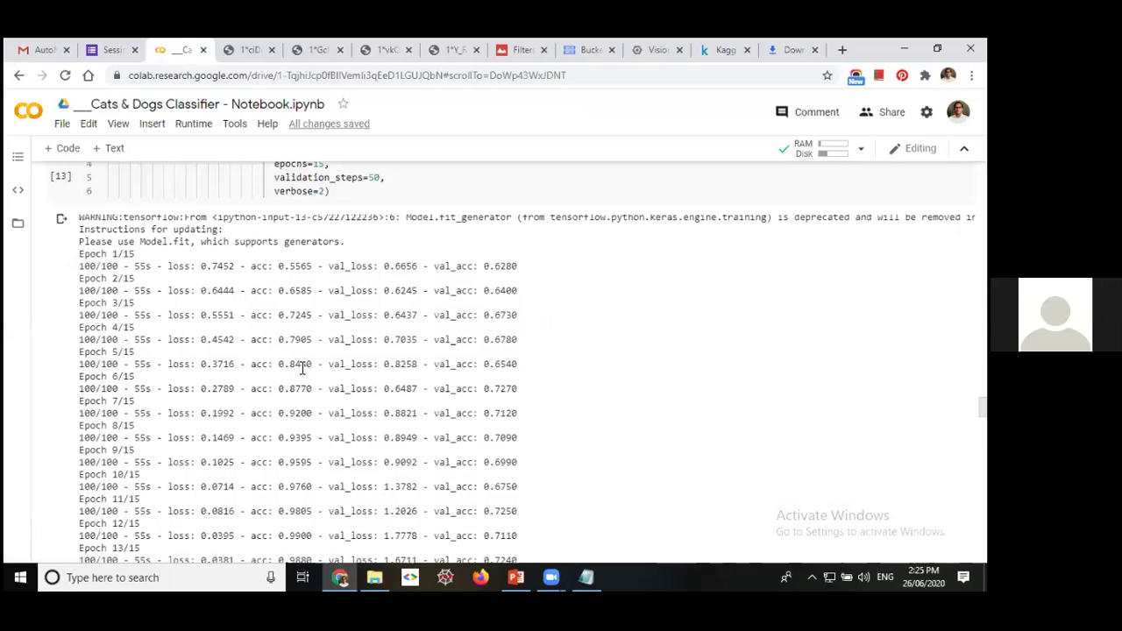
scroll(302, 368, up, 5)
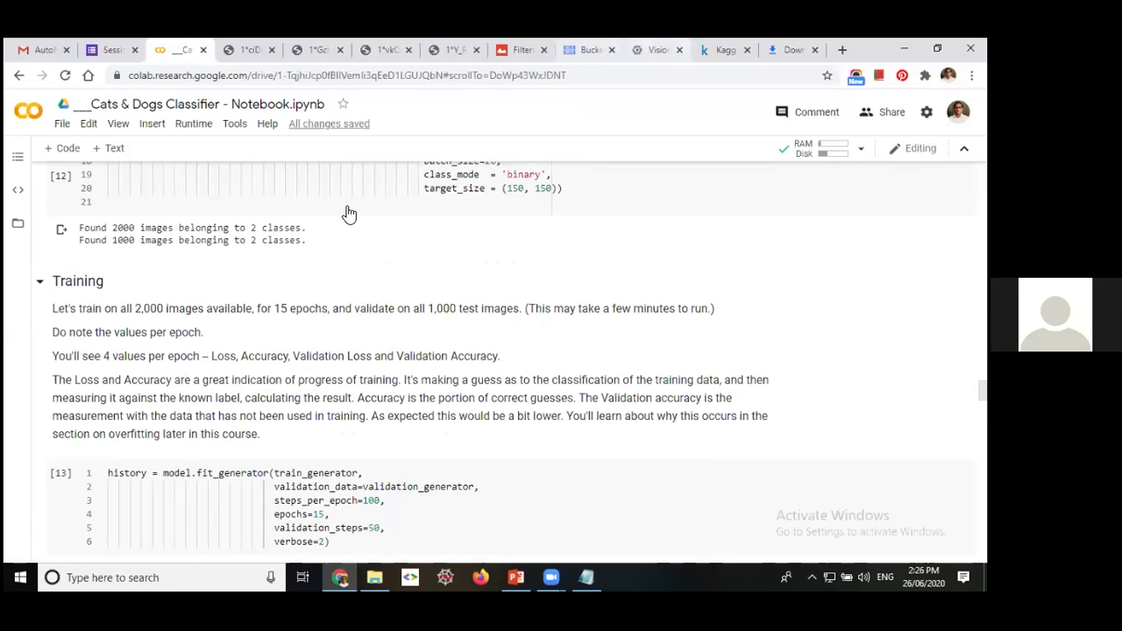
- Return to the cloudsnew training page and review the notice about node training time and infrastructure set up
click(656, 50)
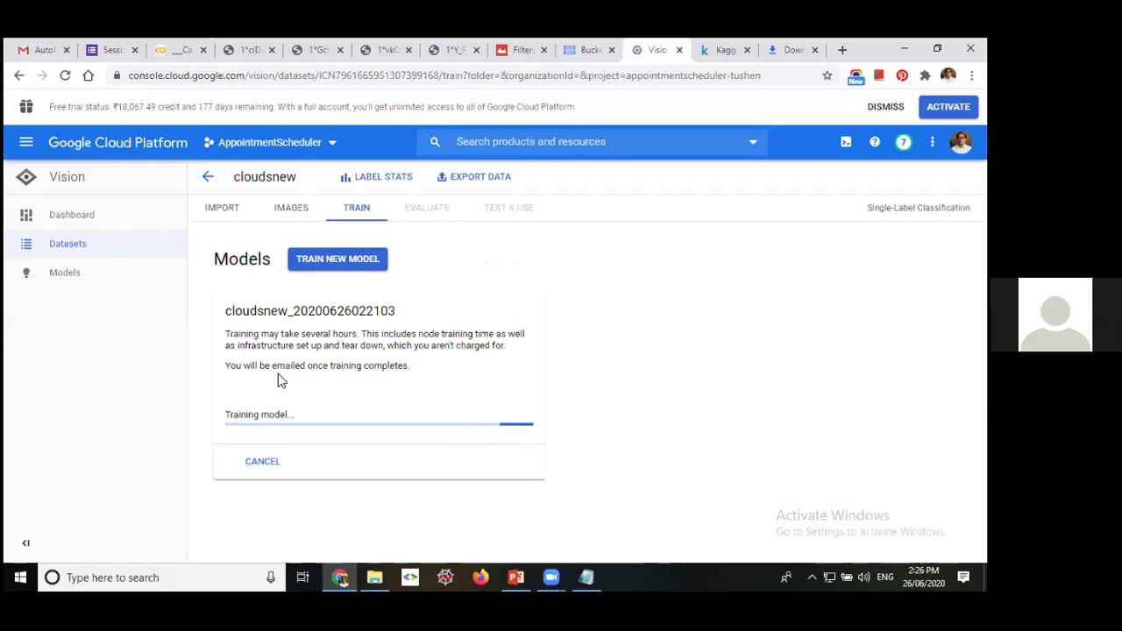
drag(263, 347, 380, 333)
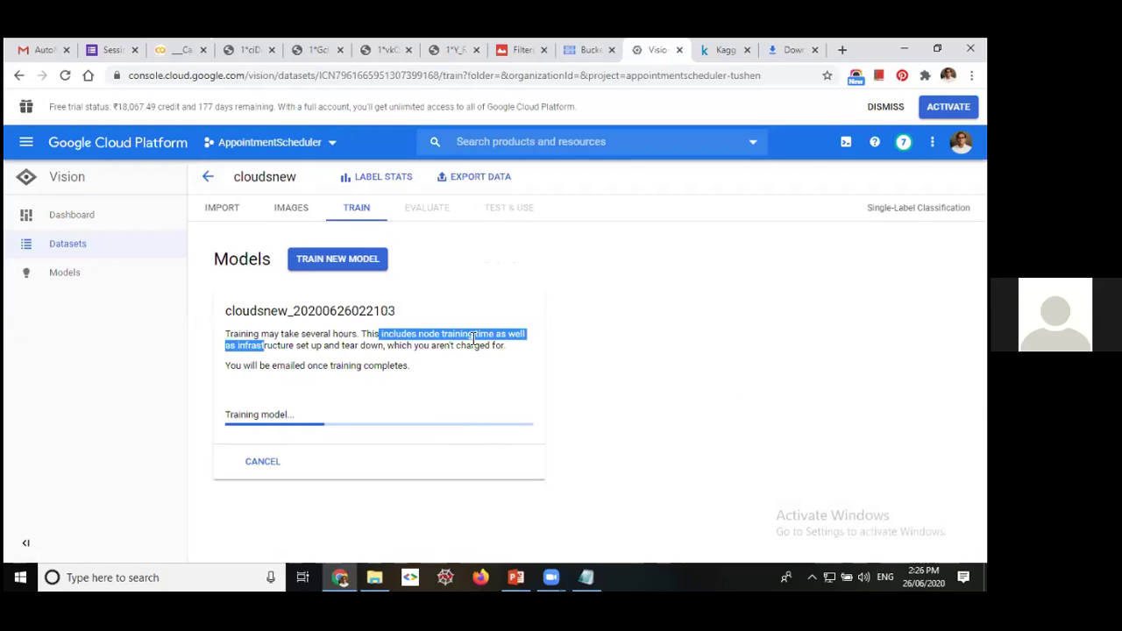
click(473, 338)
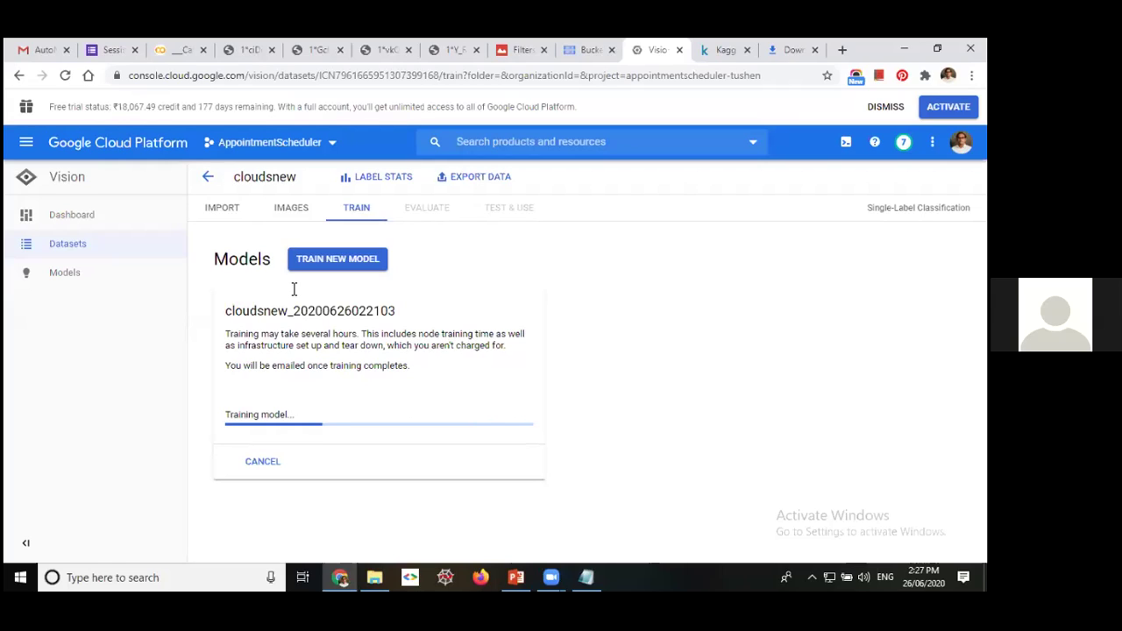
- View the Session 4 Quiz form, and switch to PowerPoint to check the form links on the QUIZ Time slide
click(107, 49)
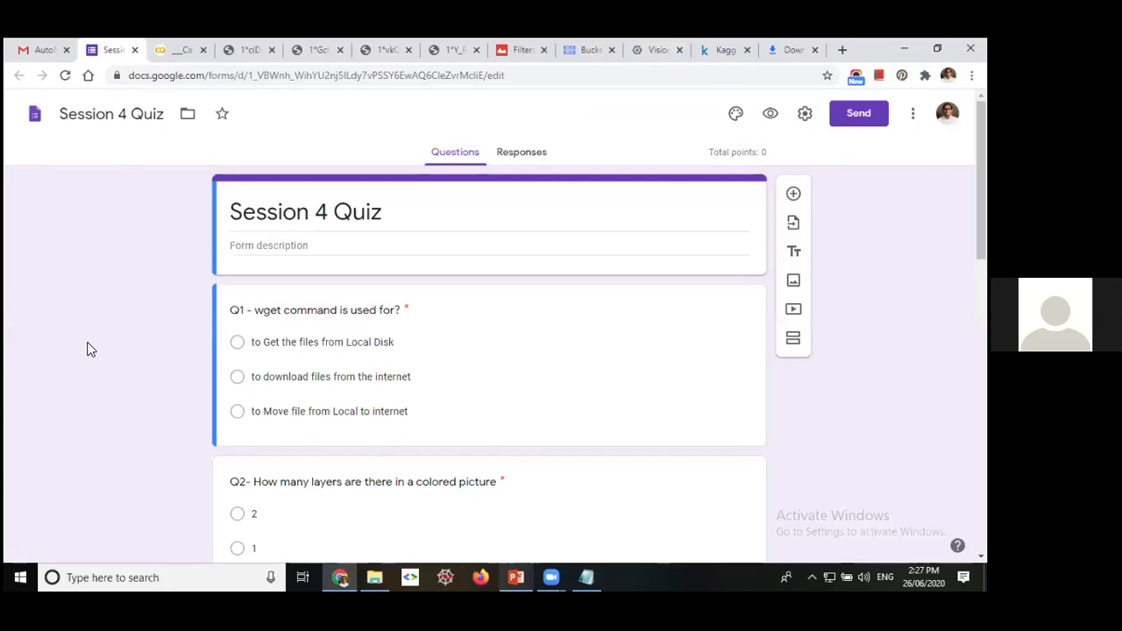
key(alt+Tab)
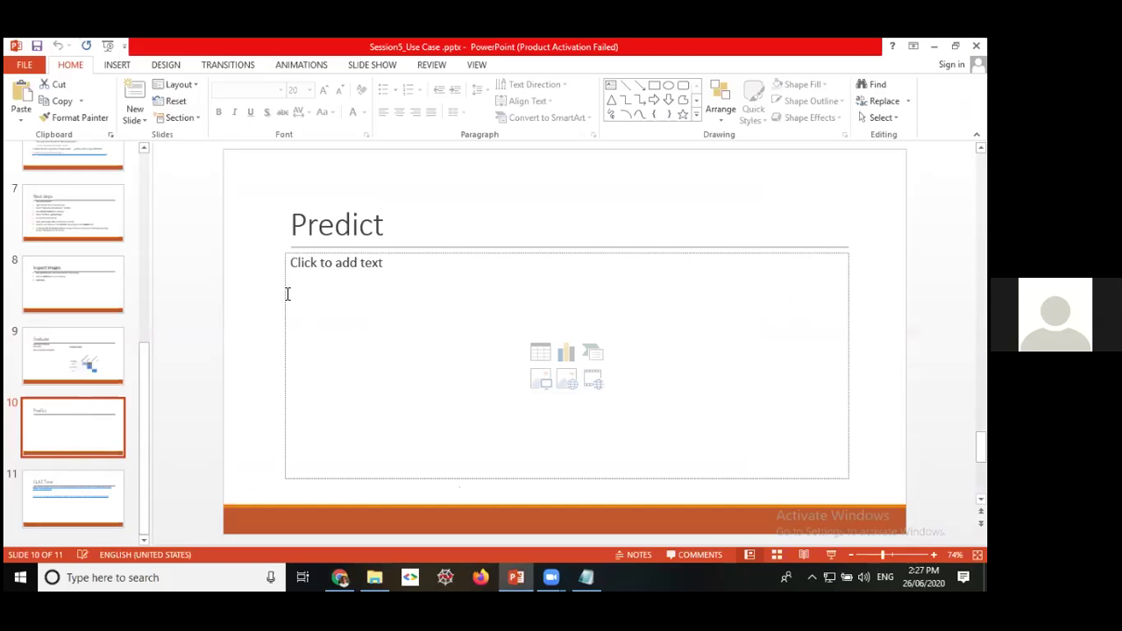
scroll(286, 292, down, 1)
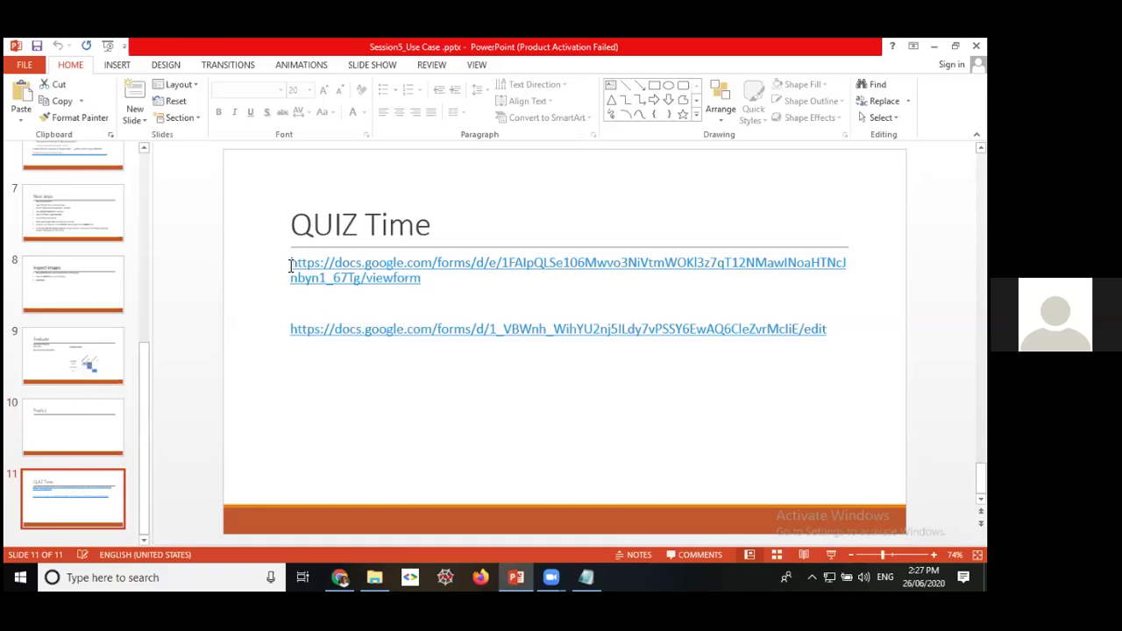
click(291, 265)
triple_click(331, 273)
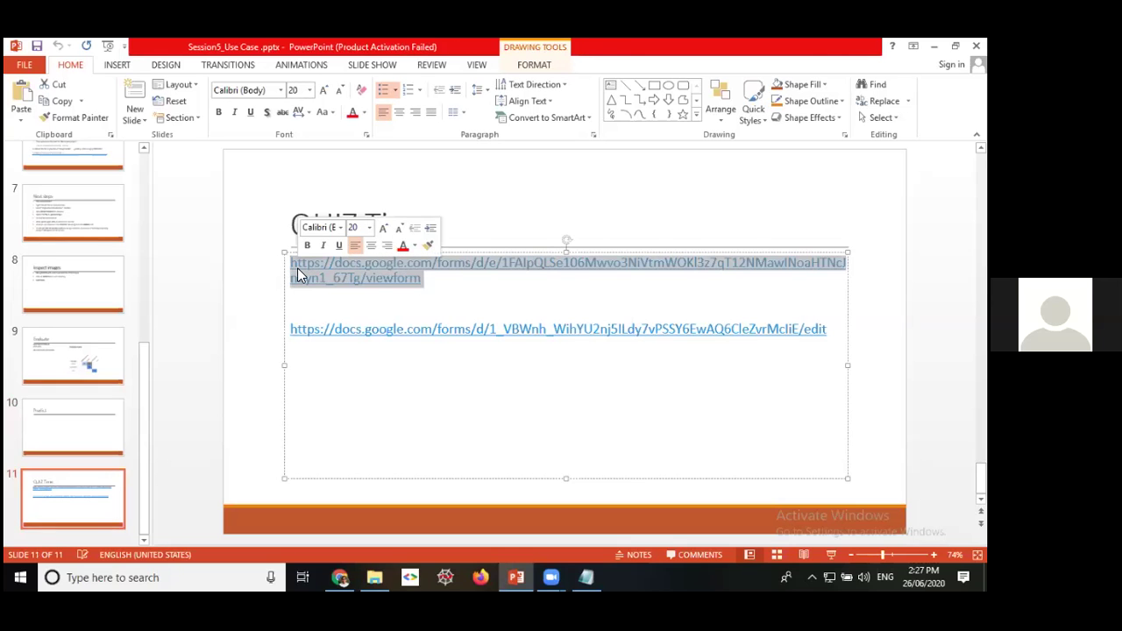
click(454, 287)
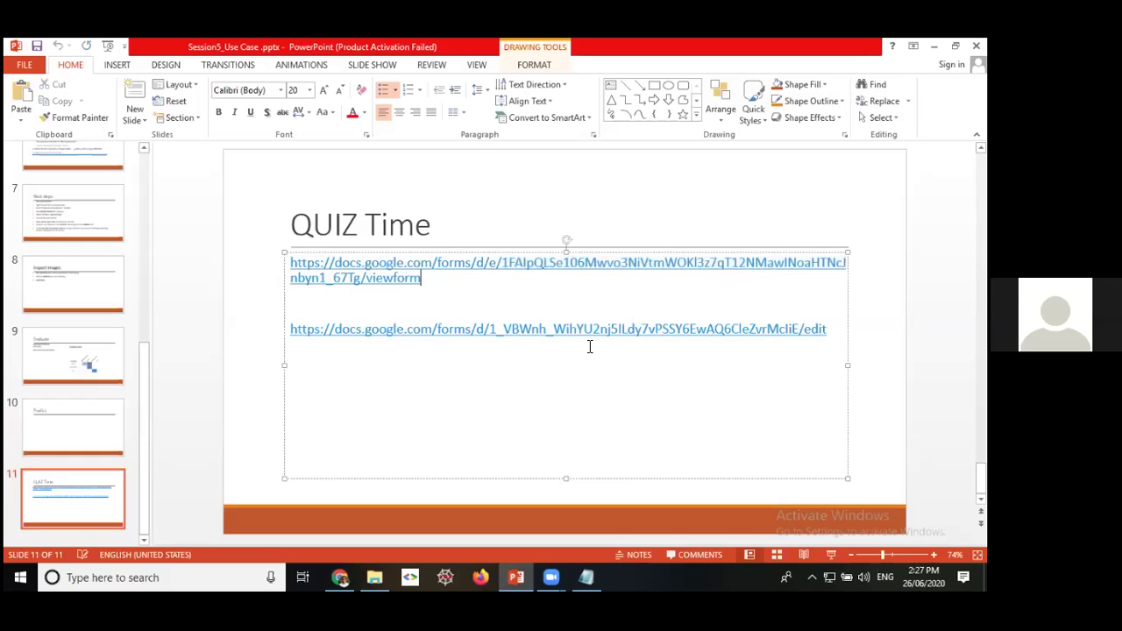
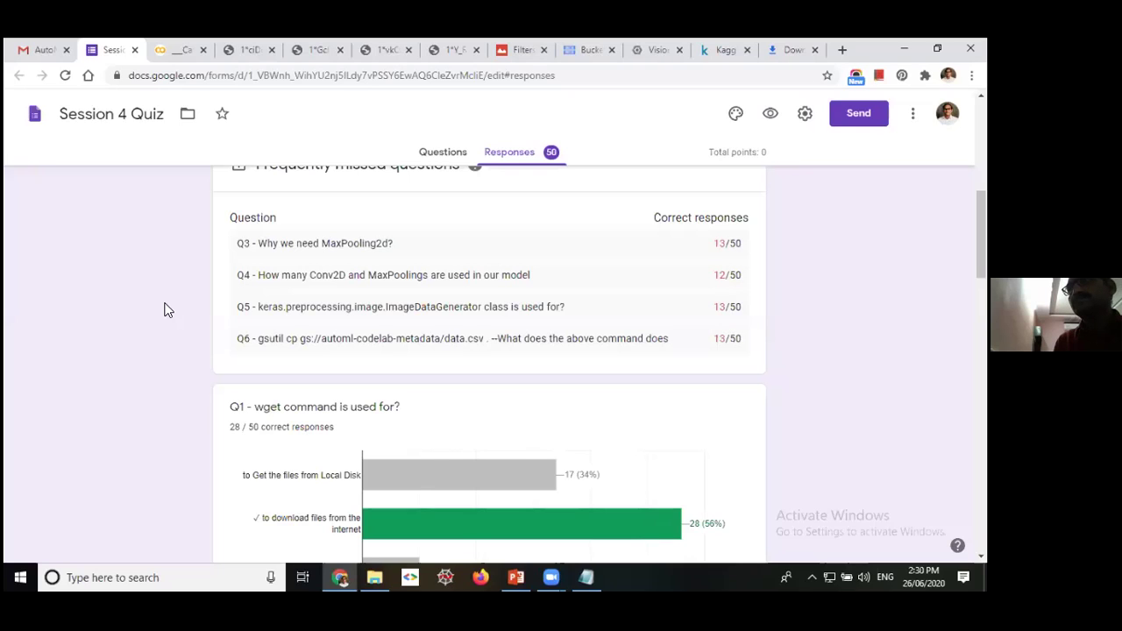
- Examine the Session 4 Quiz response summary, including the insights, frequently missed questions and the Q1 answer chart
scroll(168, 310, up, 5)
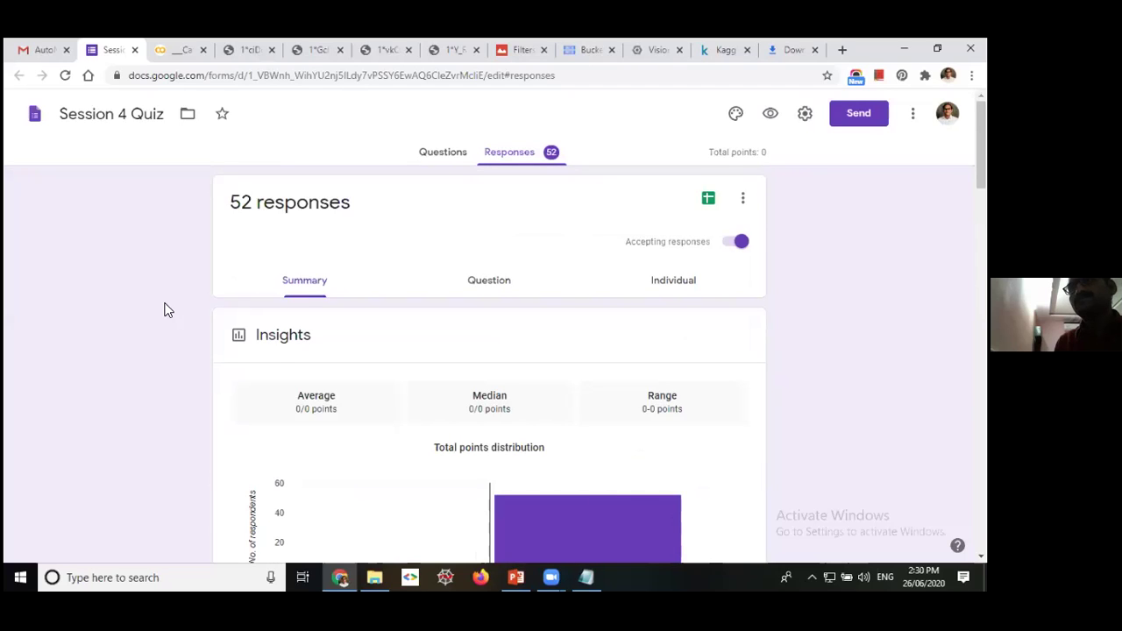
scroll(168, 310, down, 1)
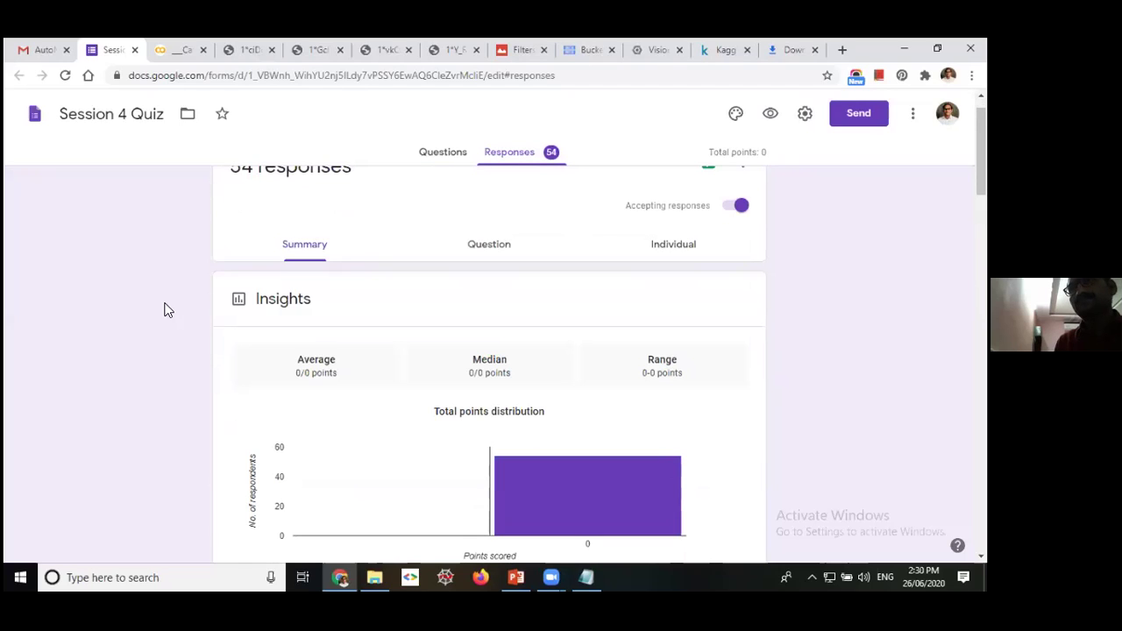
scroll(169, 309, down, 1)
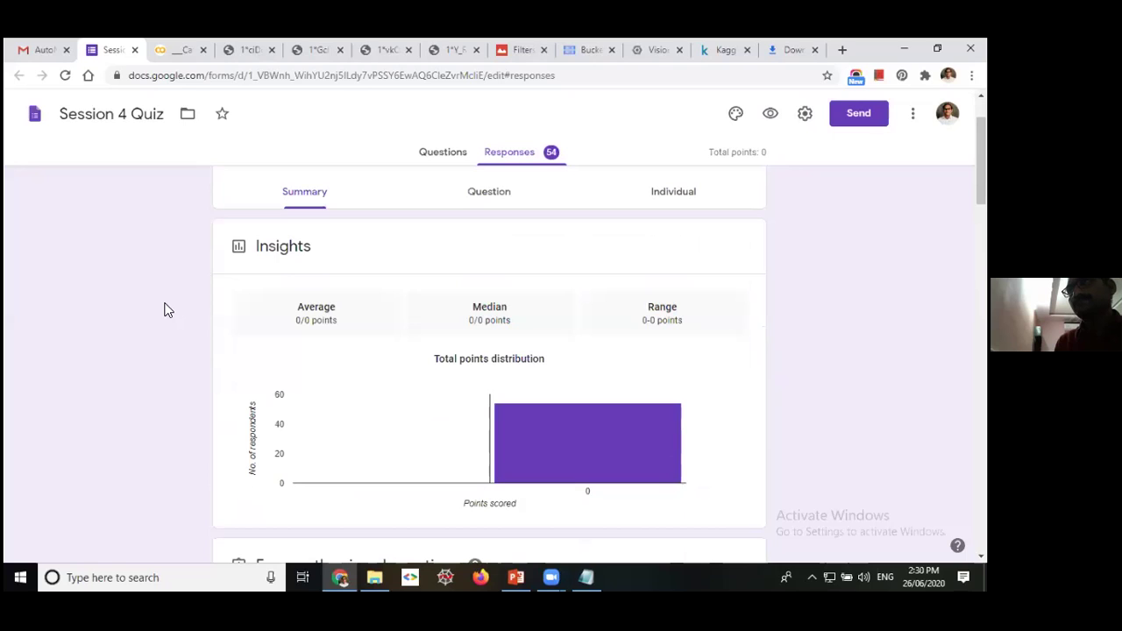
scroll(168, 309, down, 5)
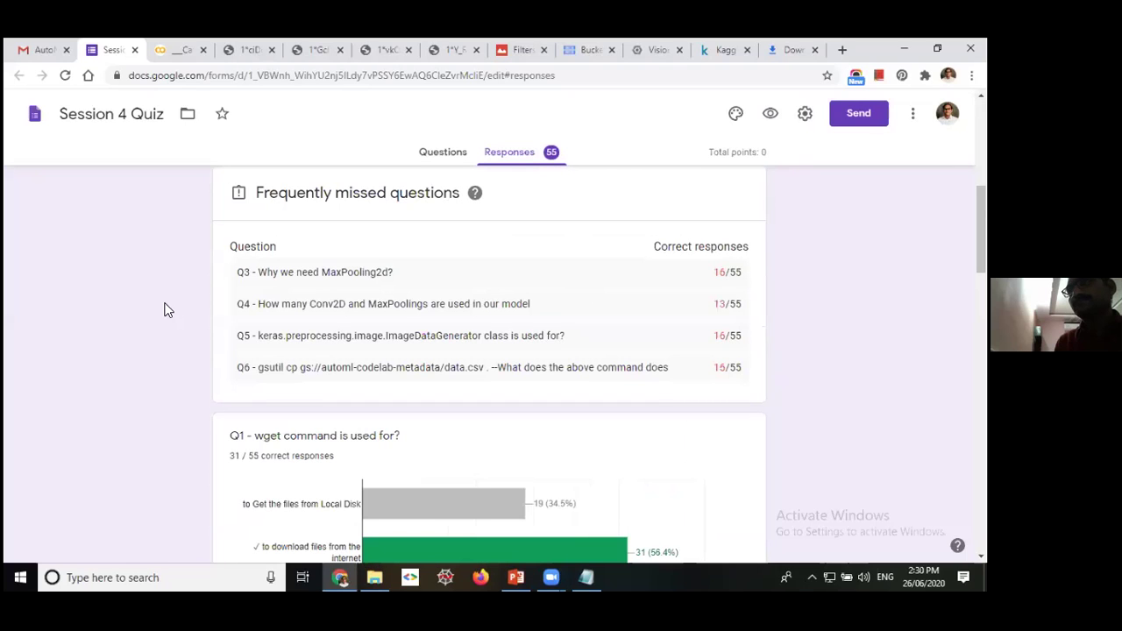
scroll(168, 310, down, 3)
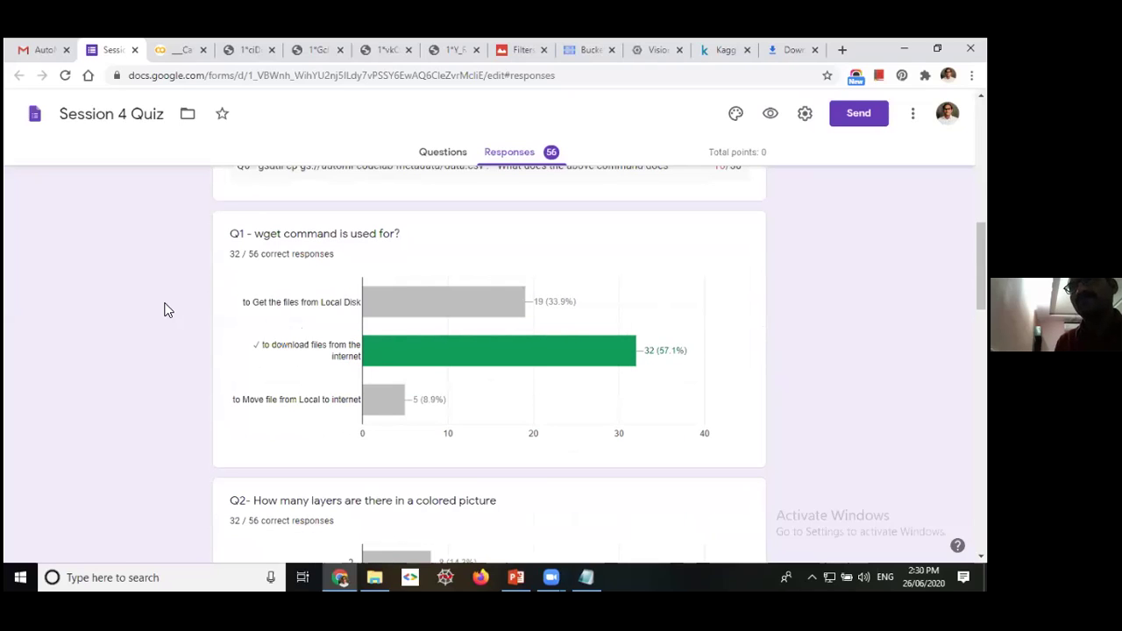
scroll(168, 309, down, 1)
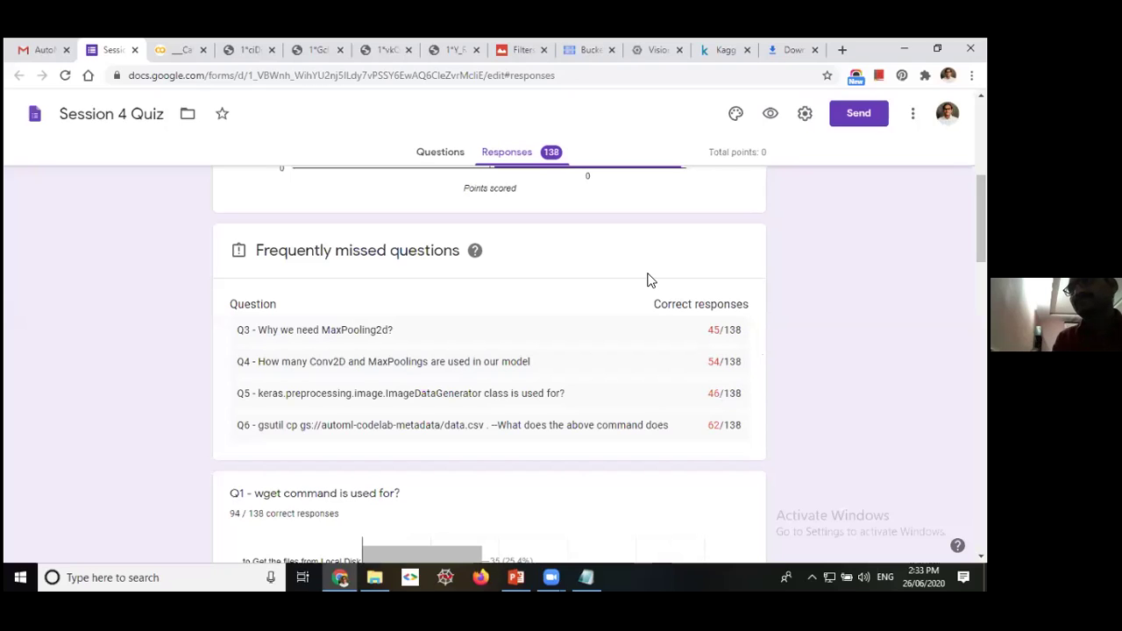
click(173, 336)
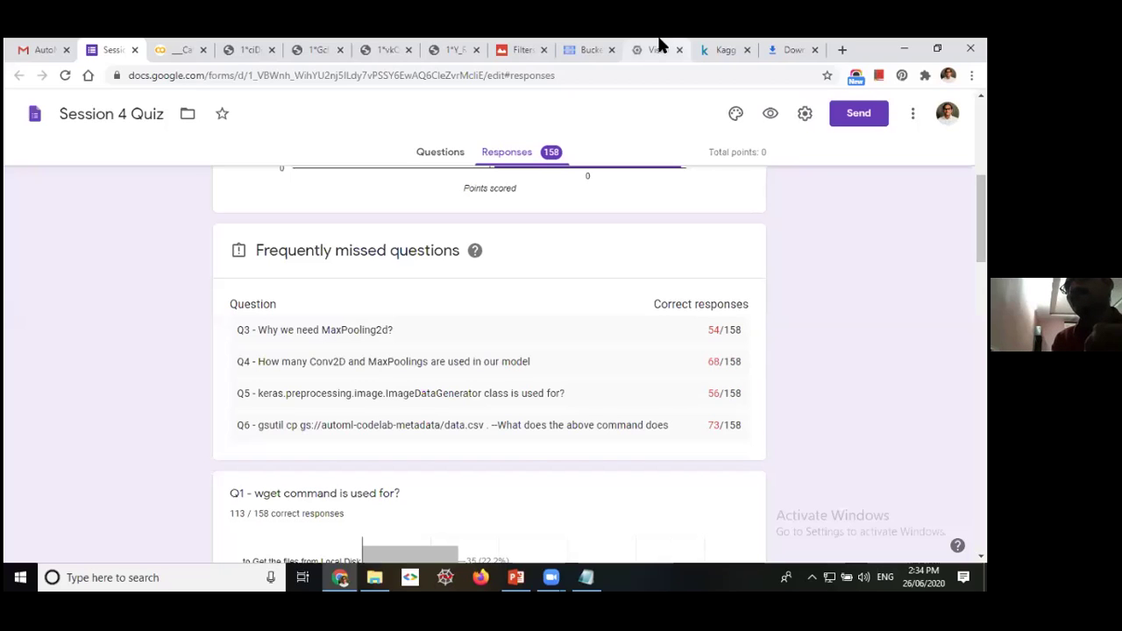
- Open dialogflow.com in place of the Kaggle page
click(717, 49)
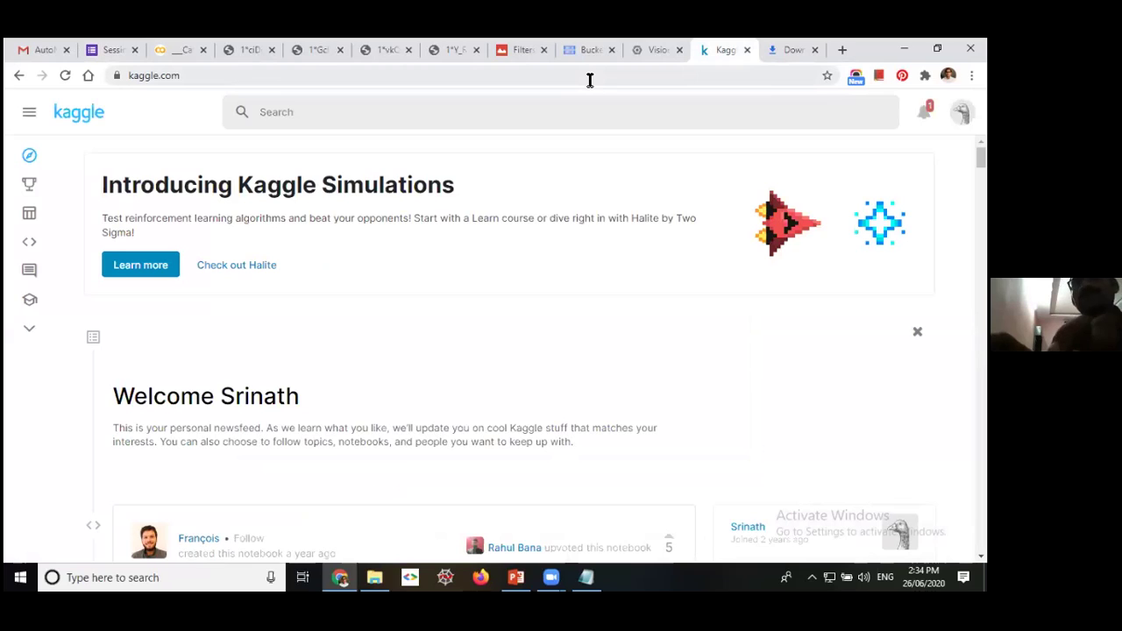
click(590, 78)
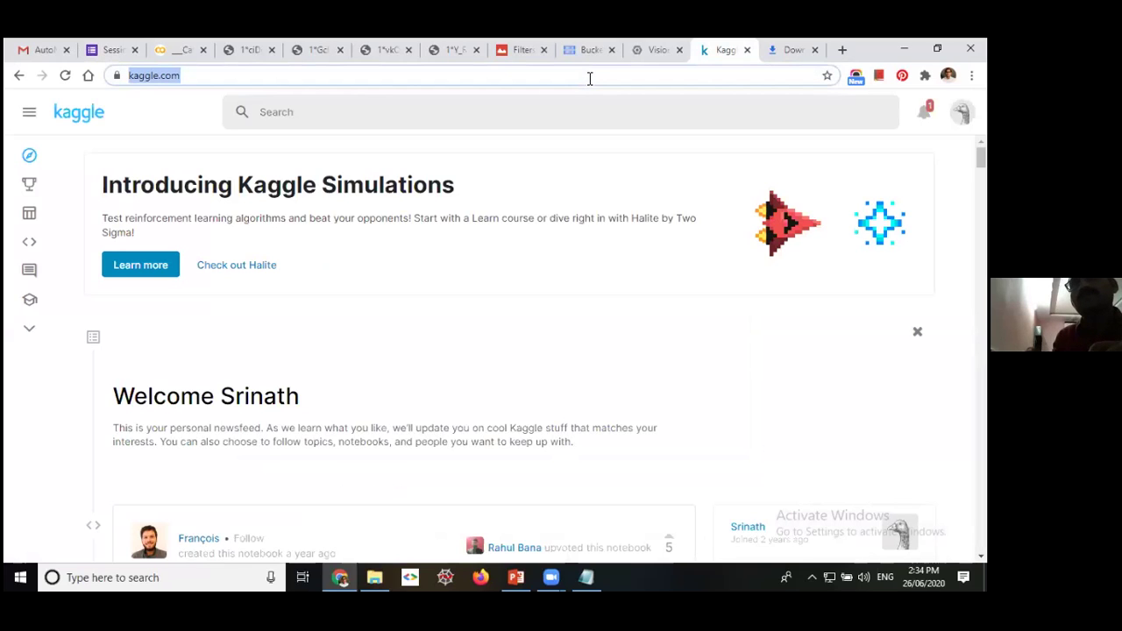
text(dia)
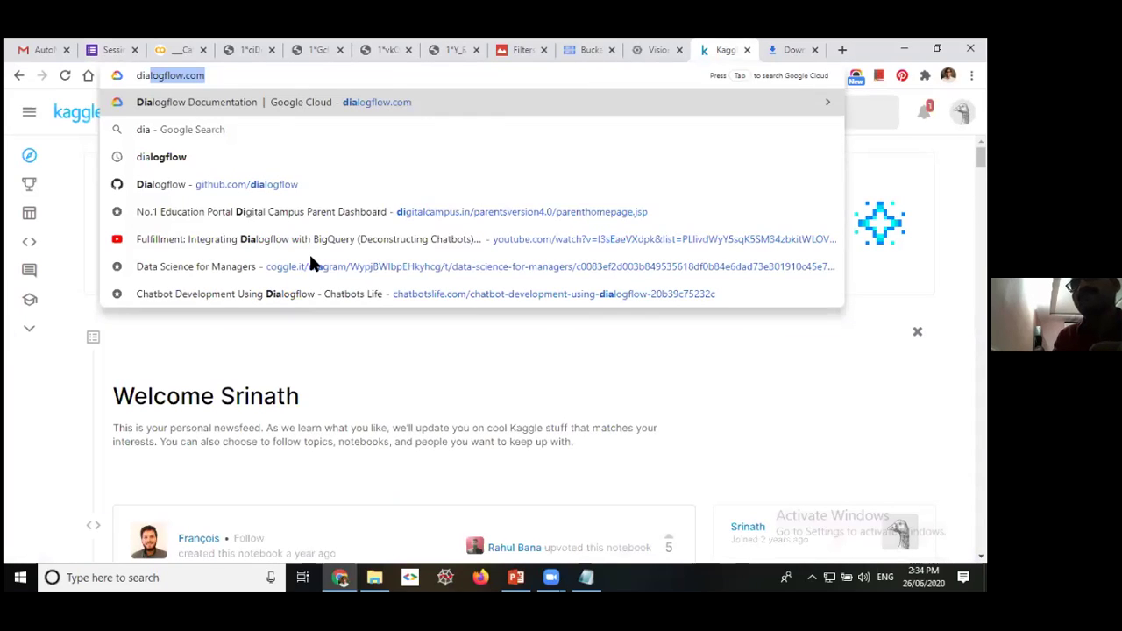
key(Return)
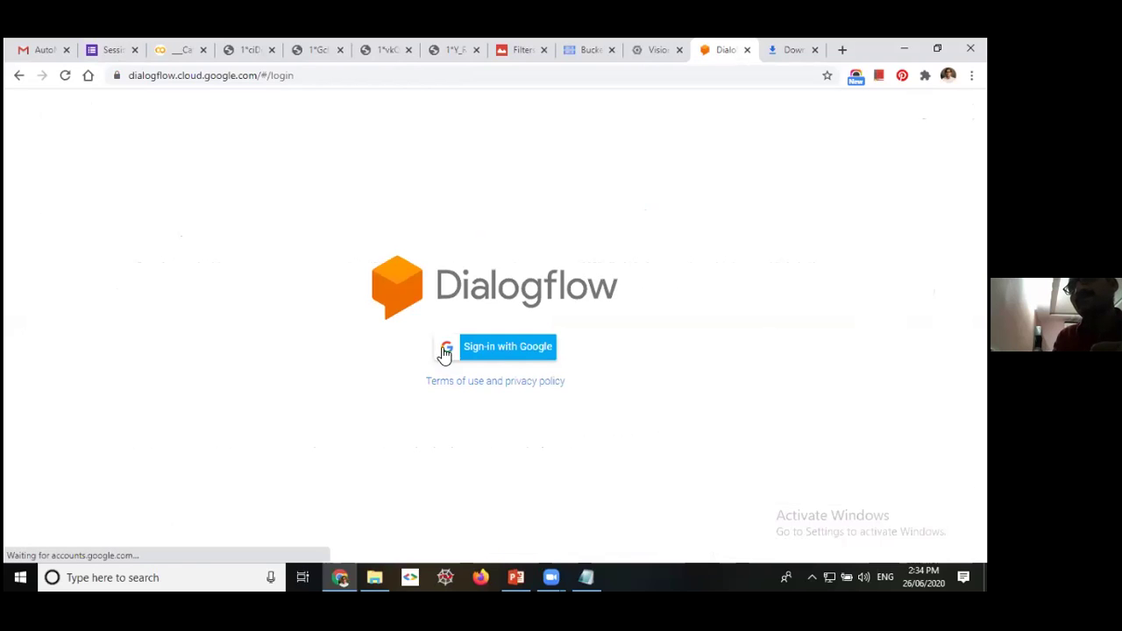
- Sign in to Dialogflow with the Google account and view the appointment scheduler agent's intents
click(513, 352)
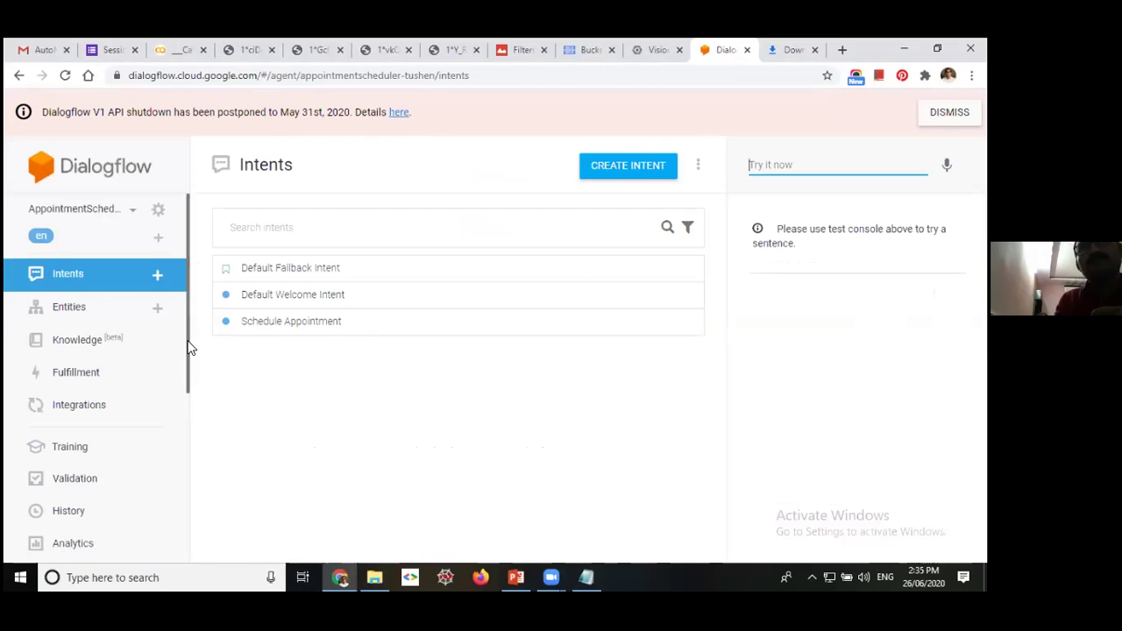
scroll(186, 343, down, 1)
scroll(191, 350, up, 1)
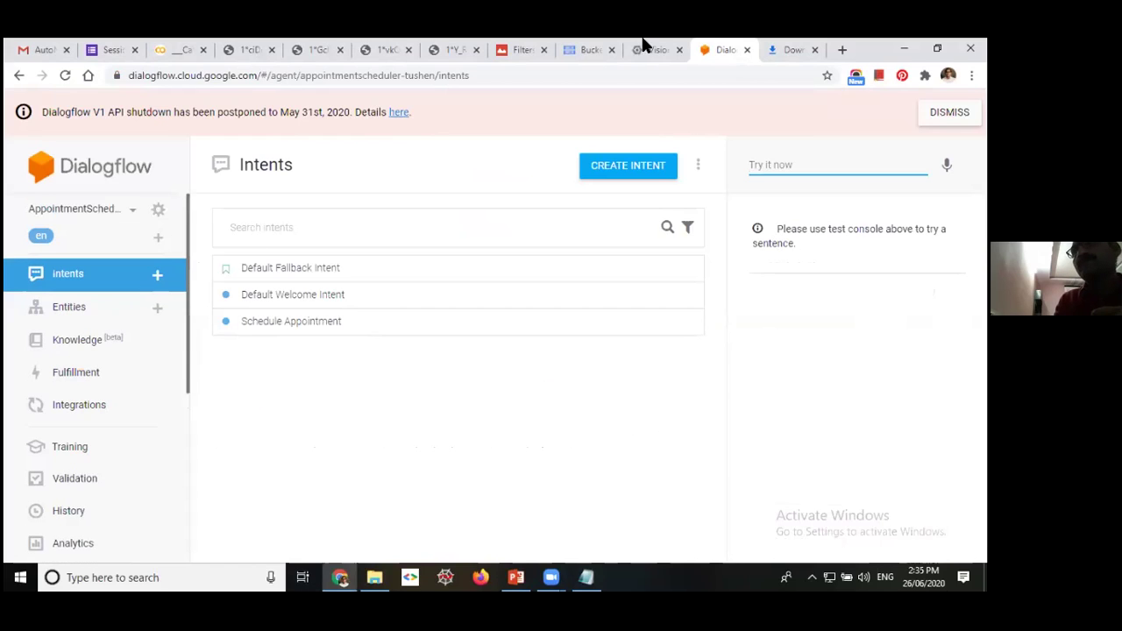
- Return to the Session 4 Quiz responses and review the frequently missed questions
click(110, 50)
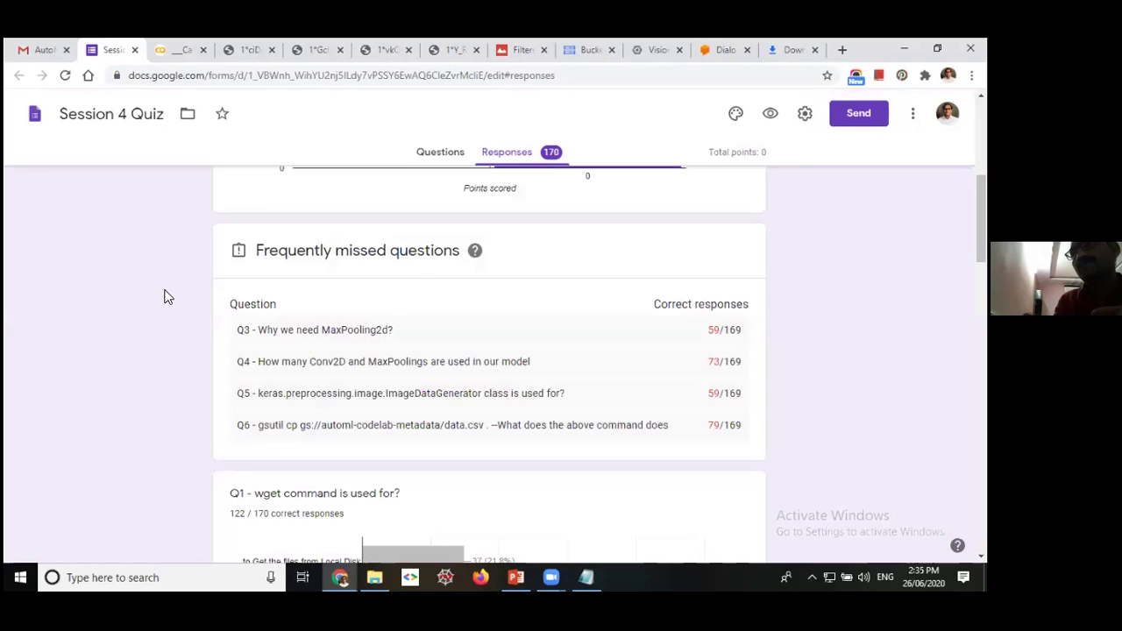
scroll(169, 296, down, 1)
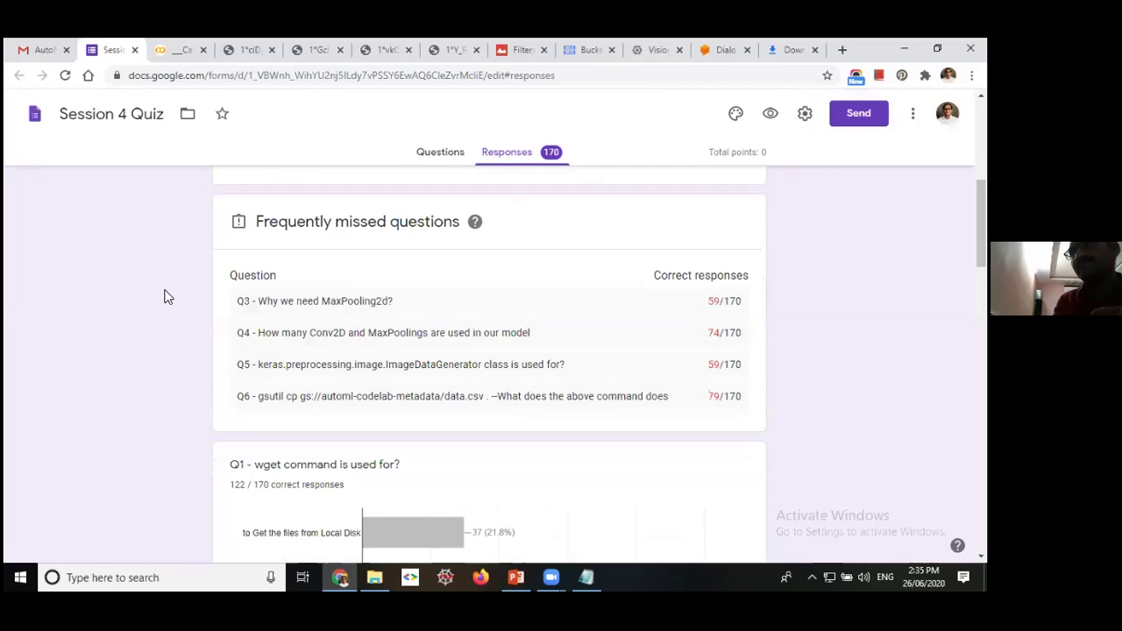
scroll(169, 296, up, 2)
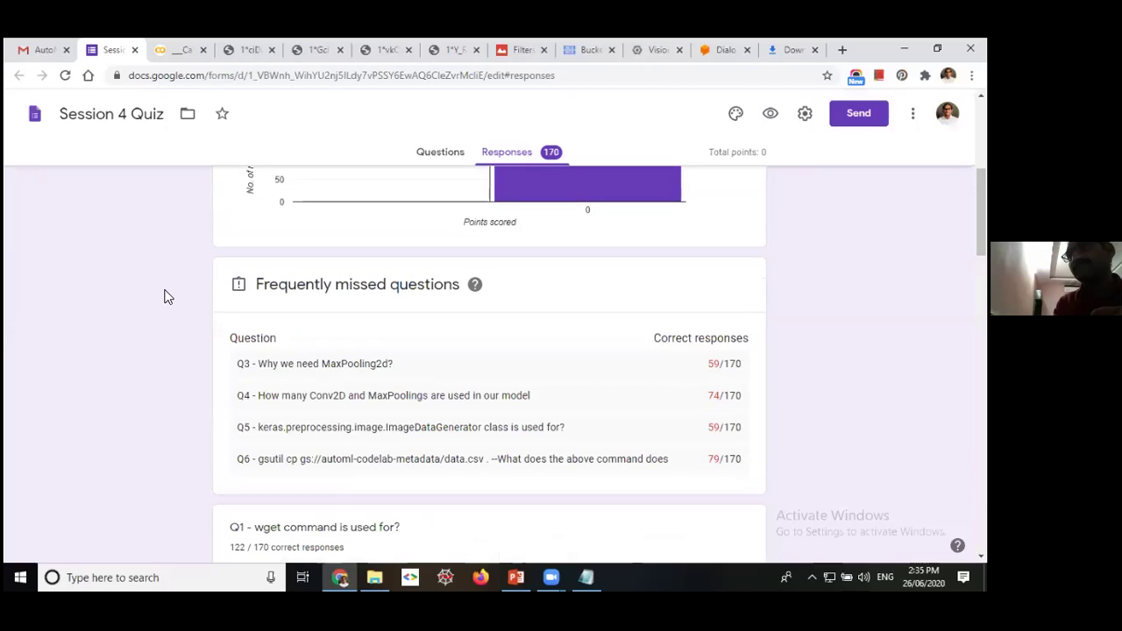
scroll(168, 296, down, 1)
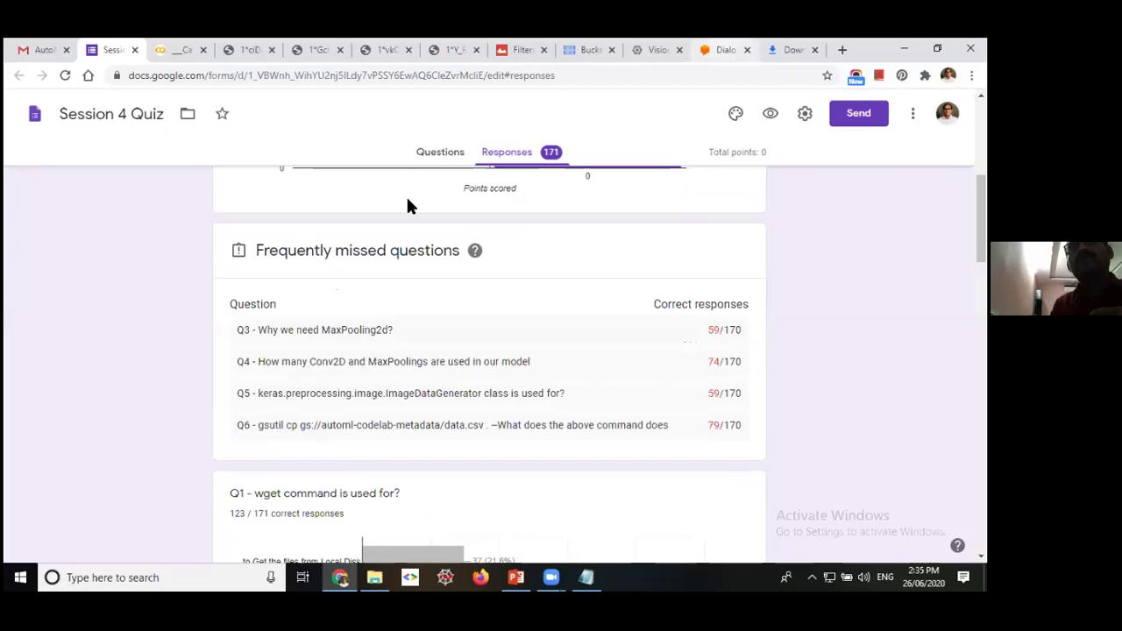
- Return to Dialogflow, open the Schedule Appointment intent and examine its annotated training phrases
key(ctrl+Tab)
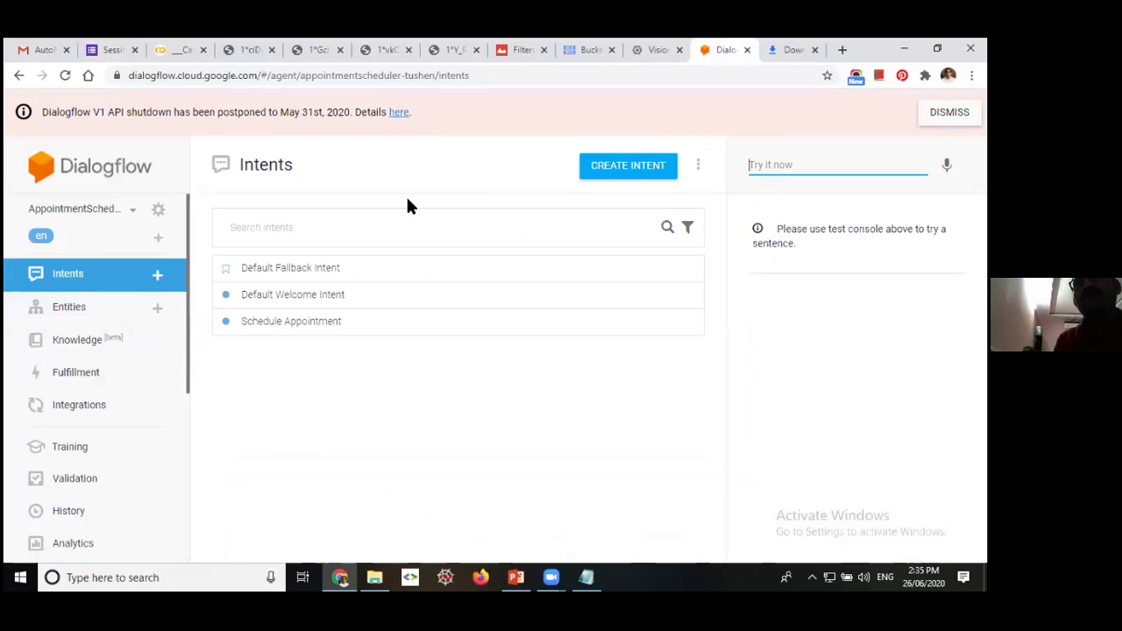
click(312, 330)
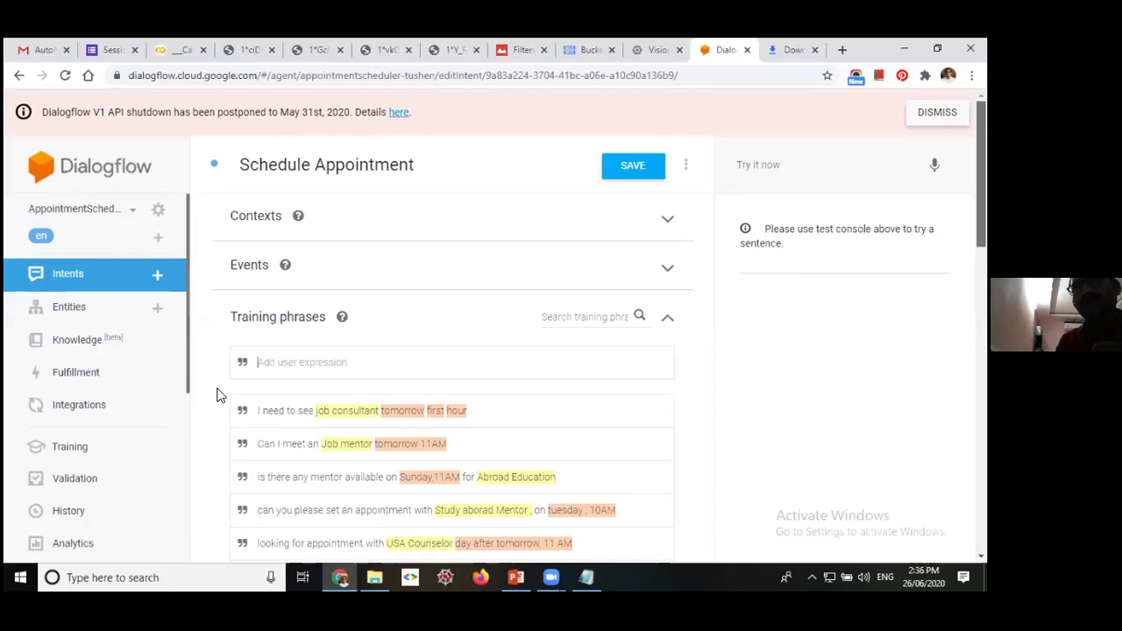
scroll(210, 368, down, 1)
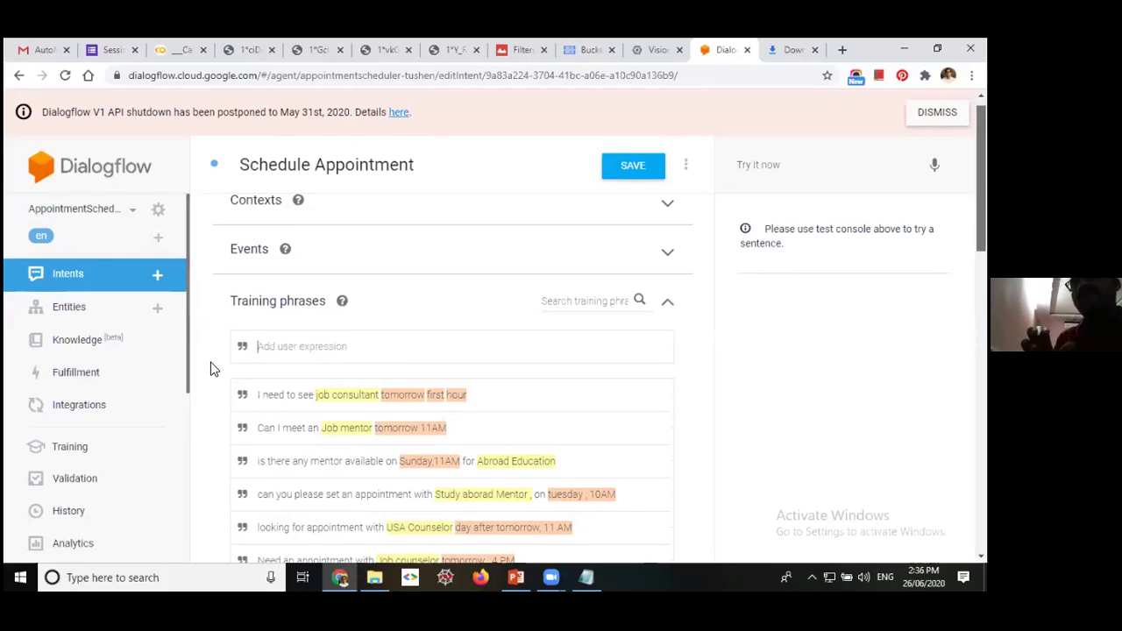
scroll(211, 368, up, 1)
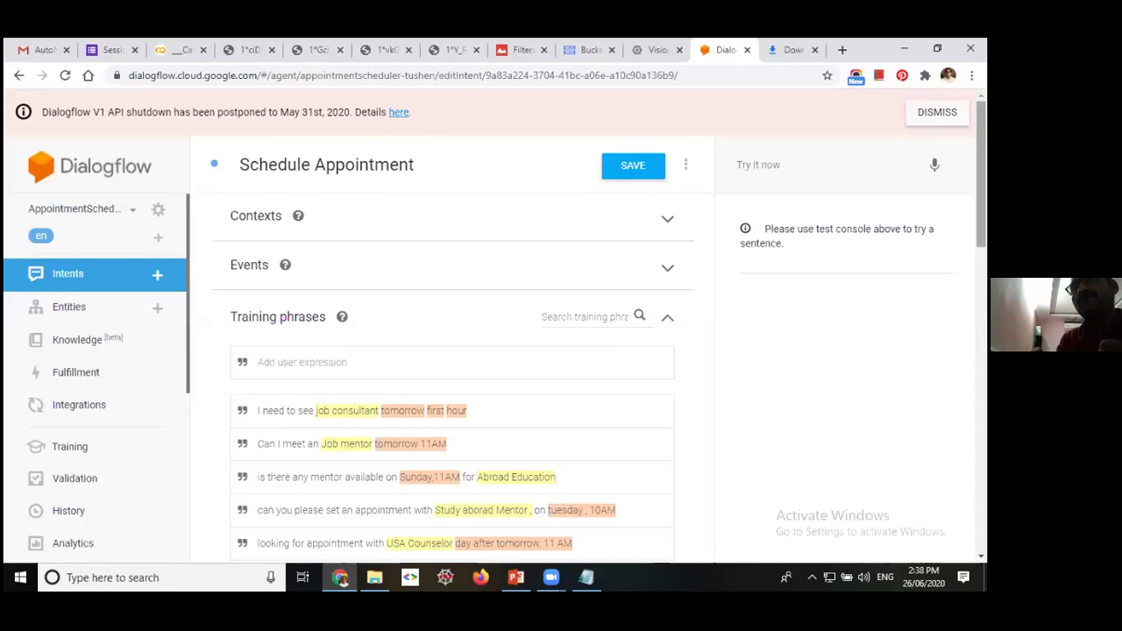
scroll(452, 395, down, 2)
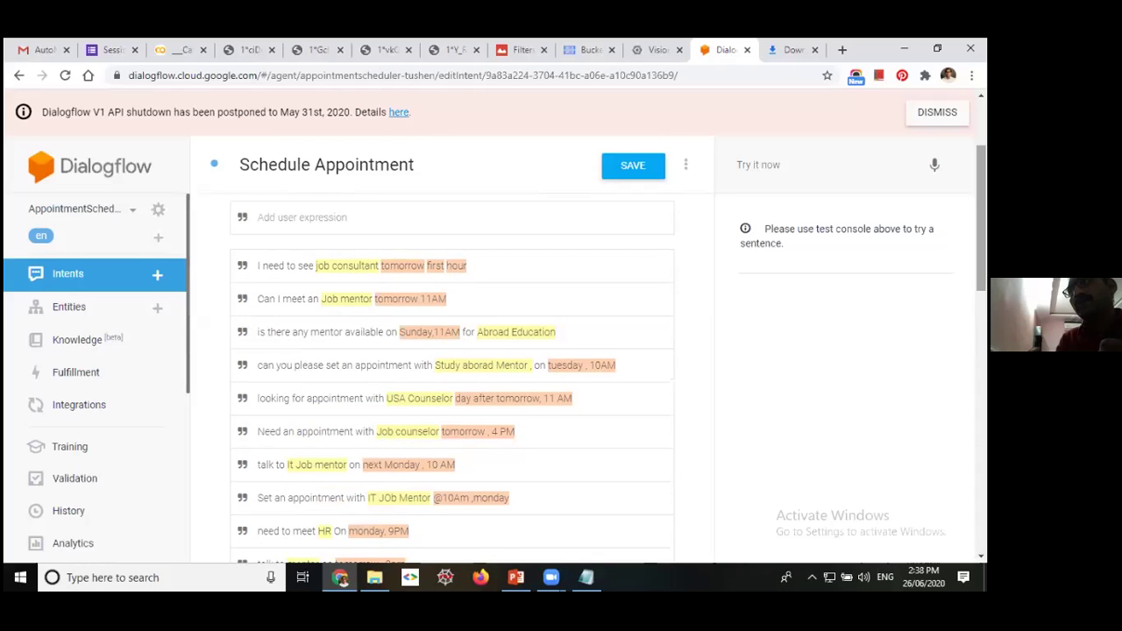
scroll(451, 377, down, 1)
scroll(452, 368, up, 1)
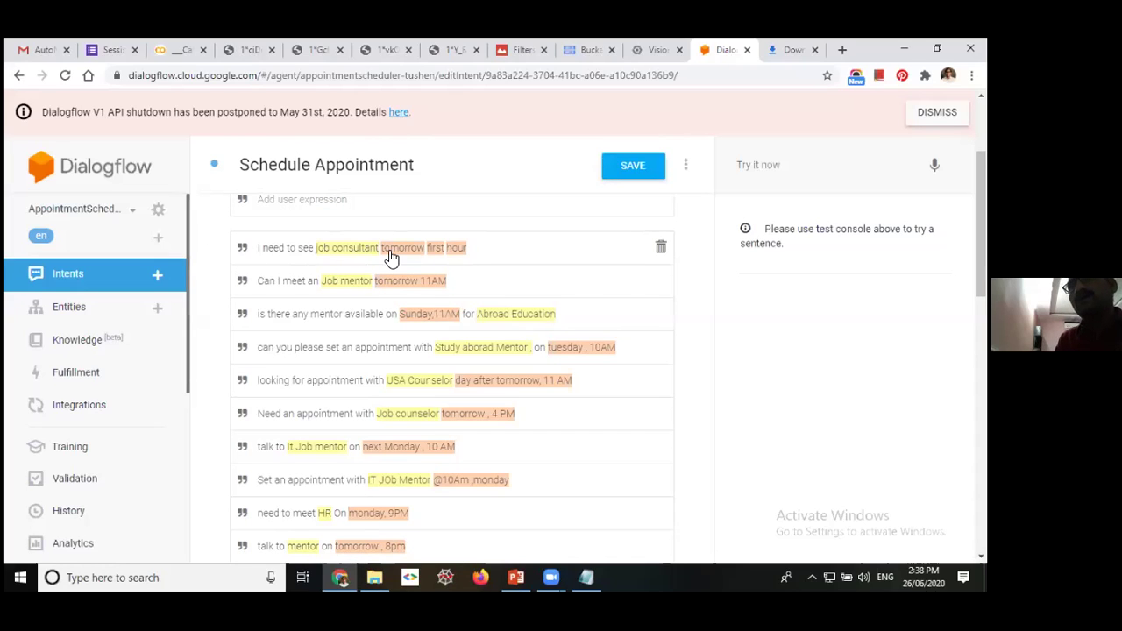
- Highlight the words "tomorrow", "job consultant" and "first" one after another in the first training phrase to point out its annotations
mouse_move(392, 257)
mouse_down()
mouse_move(441, 253)
mouse_move(426, 247)
mouse_up()
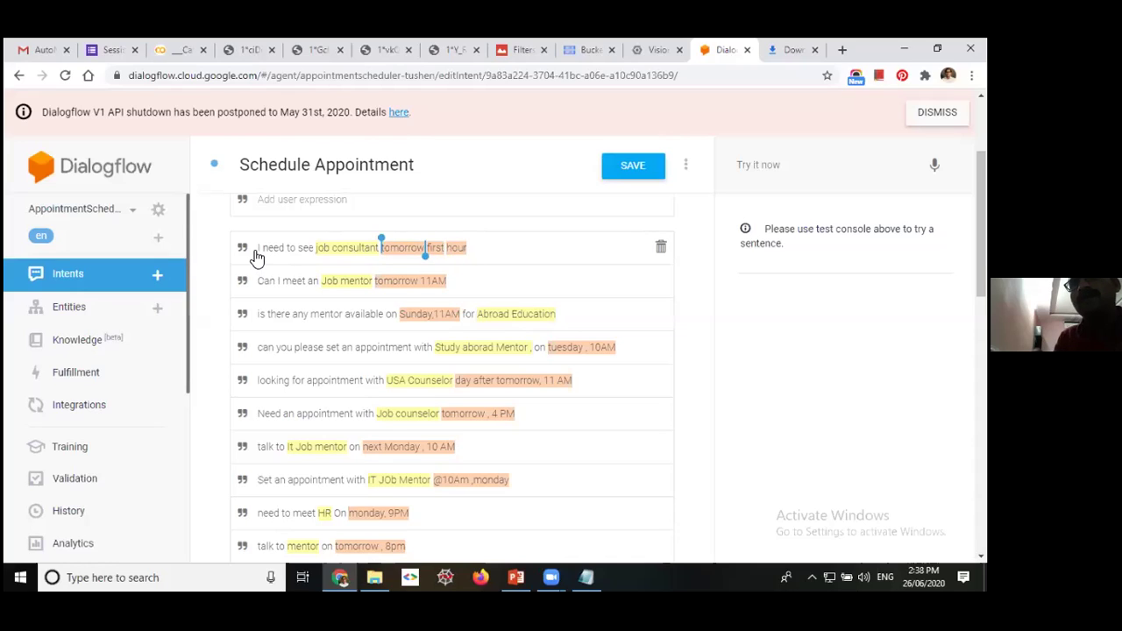
click(312, 254)
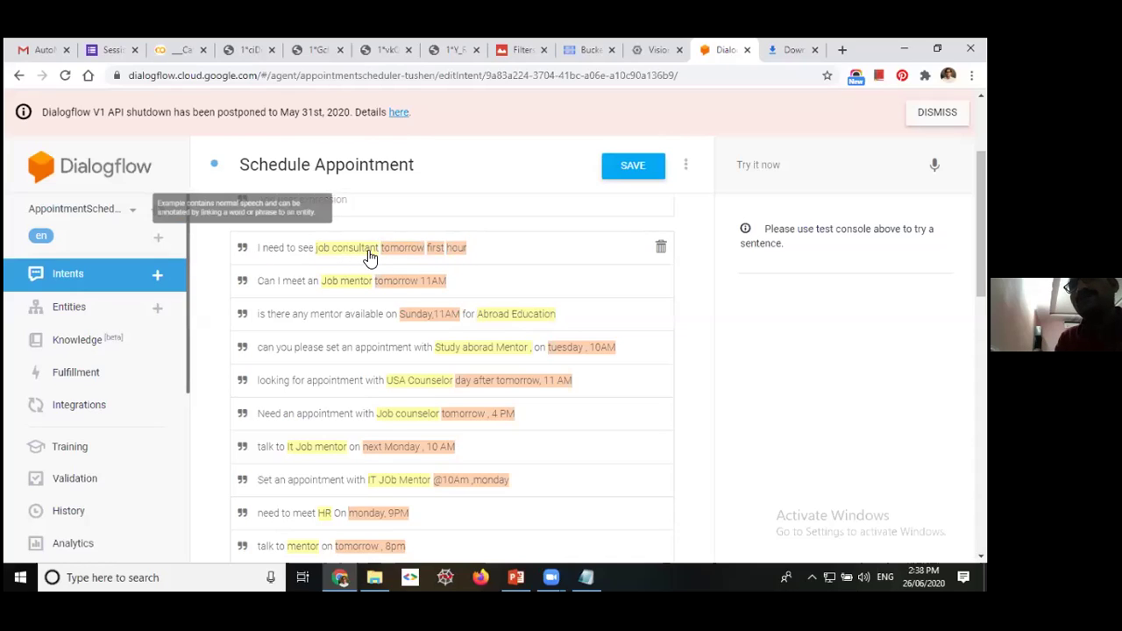
click(385, 253)
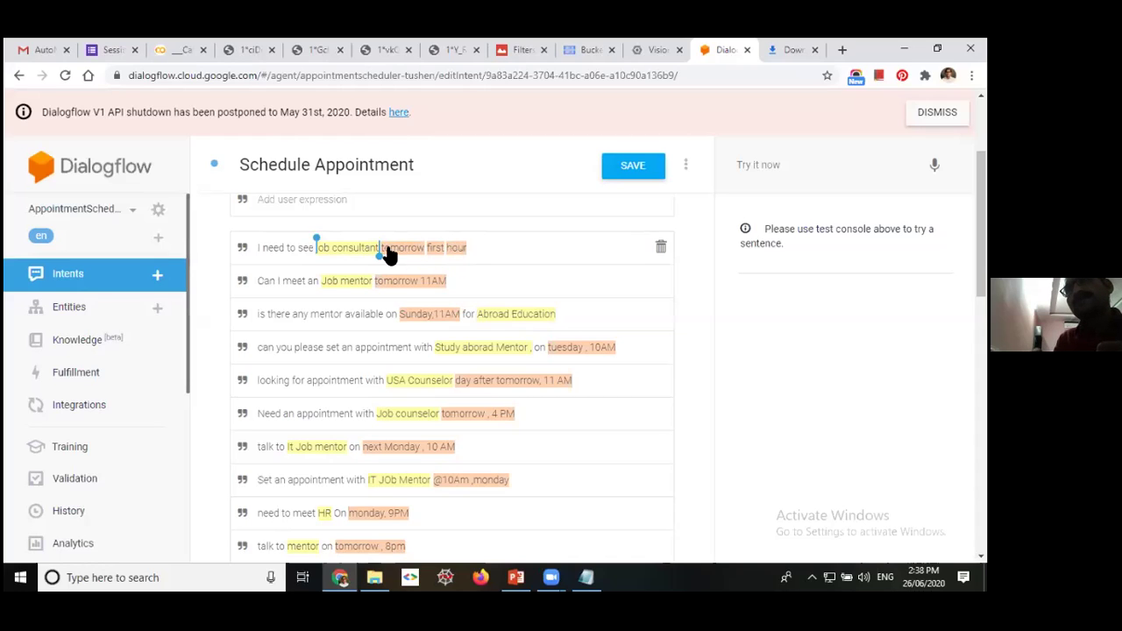
double_click(436, 249)
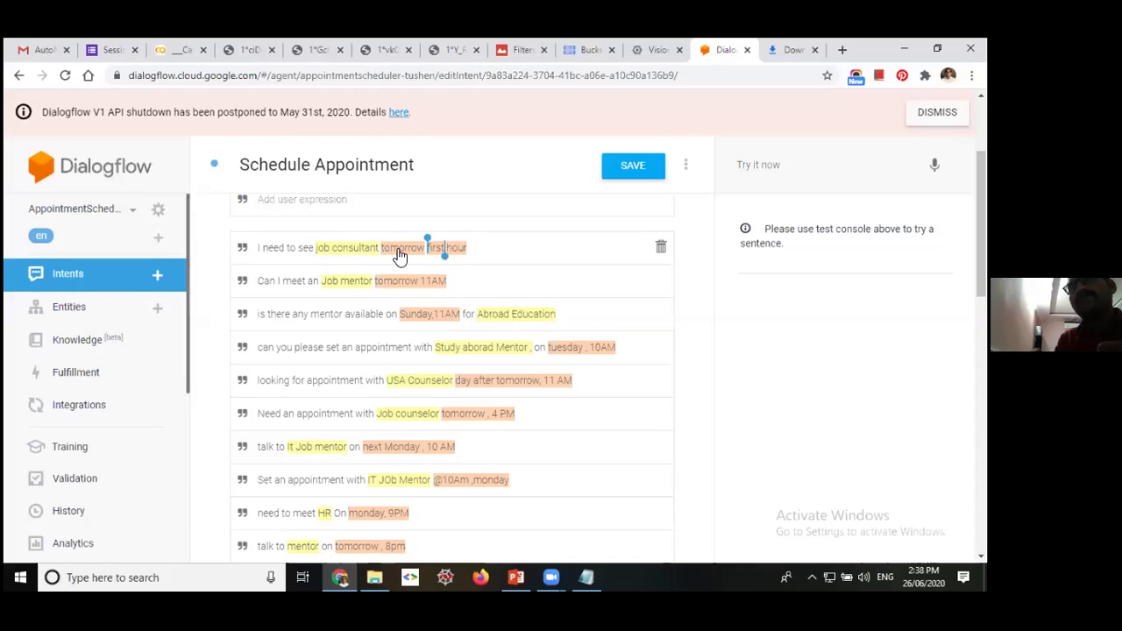
double_click(341, 252)
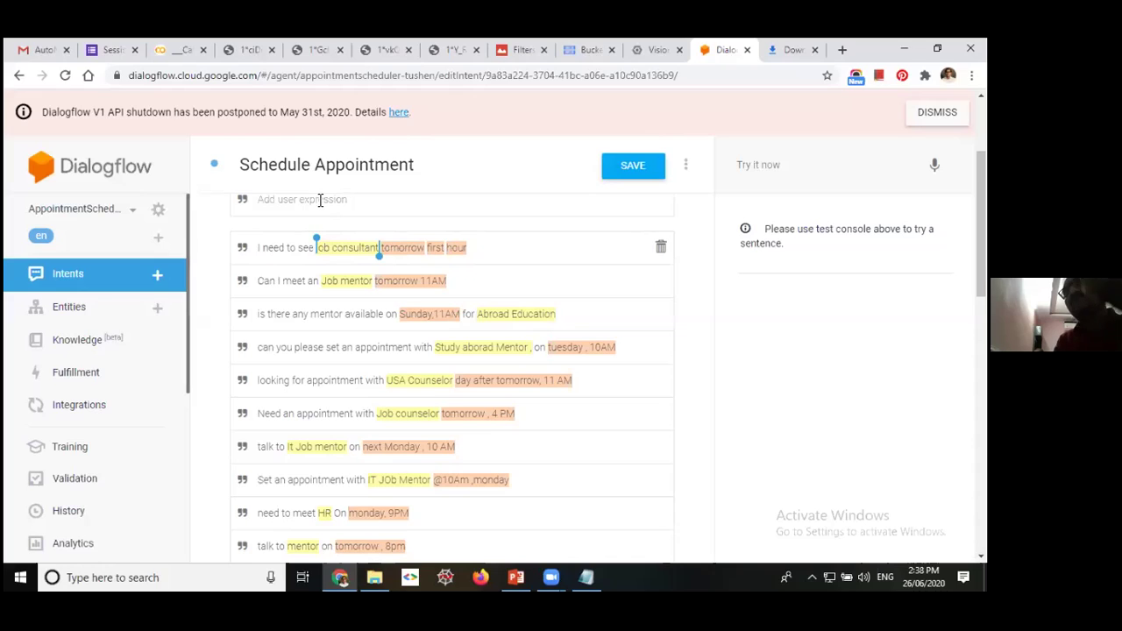
click(337, 256)
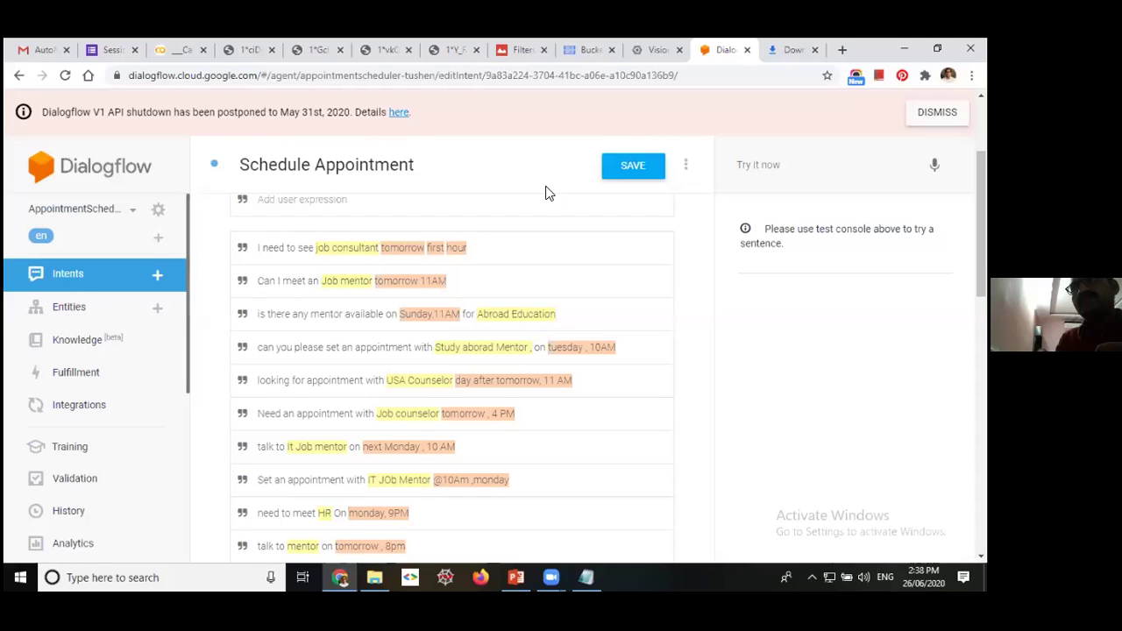
- View the agent's custom entities, and examine the index.js fulfillment code in the inline editor, highlighting the calendarId constant
click(83, 307)
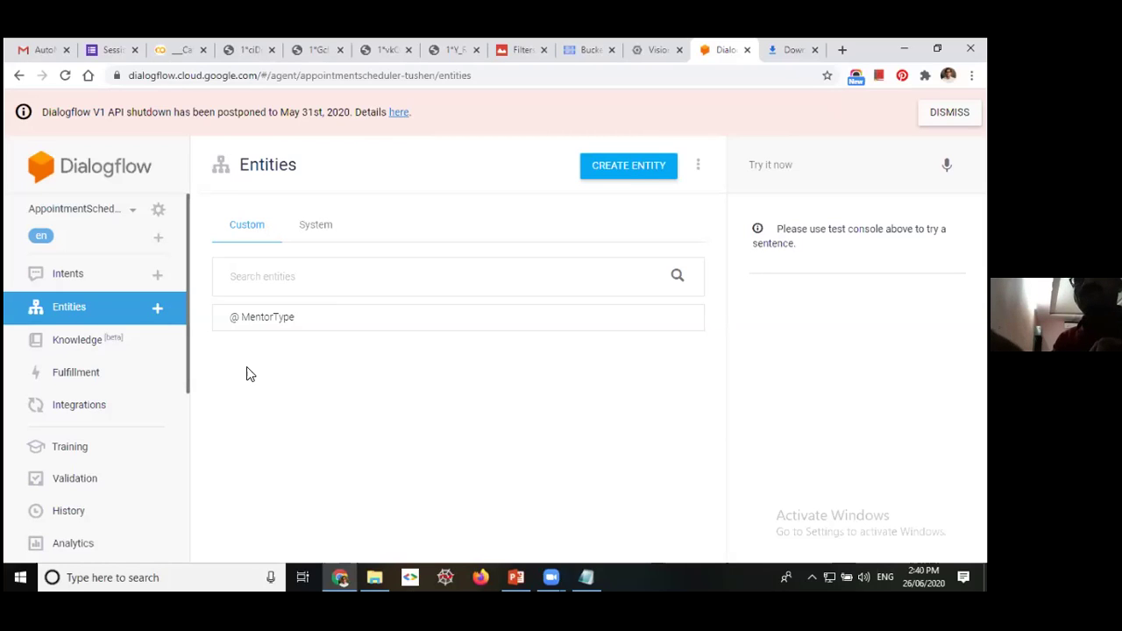
click(81, 344)
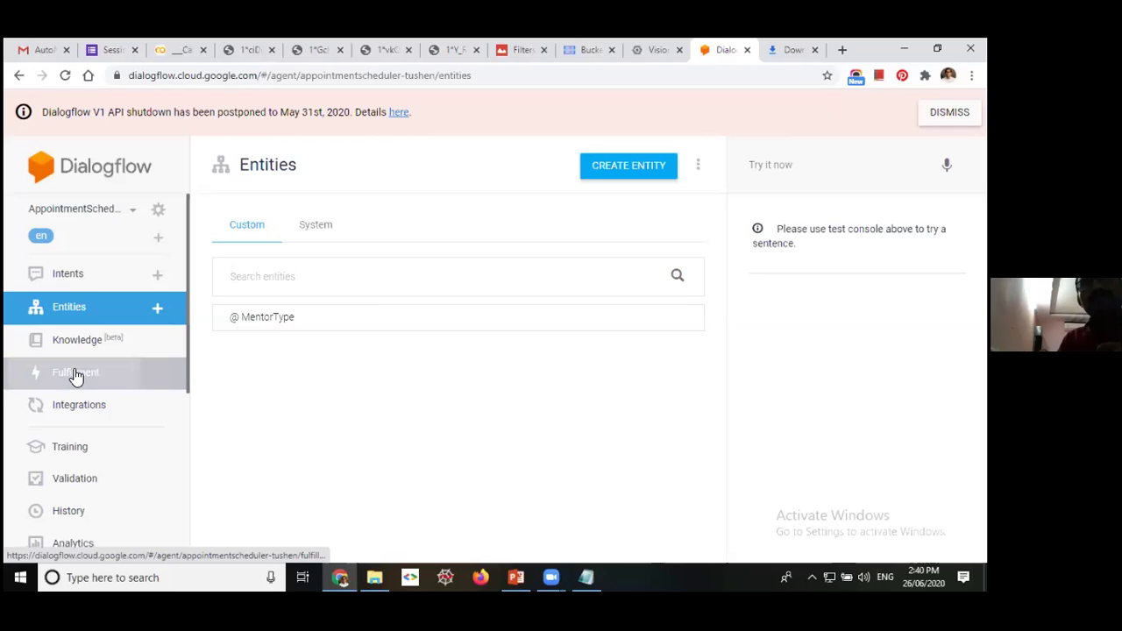
click(88, 372)
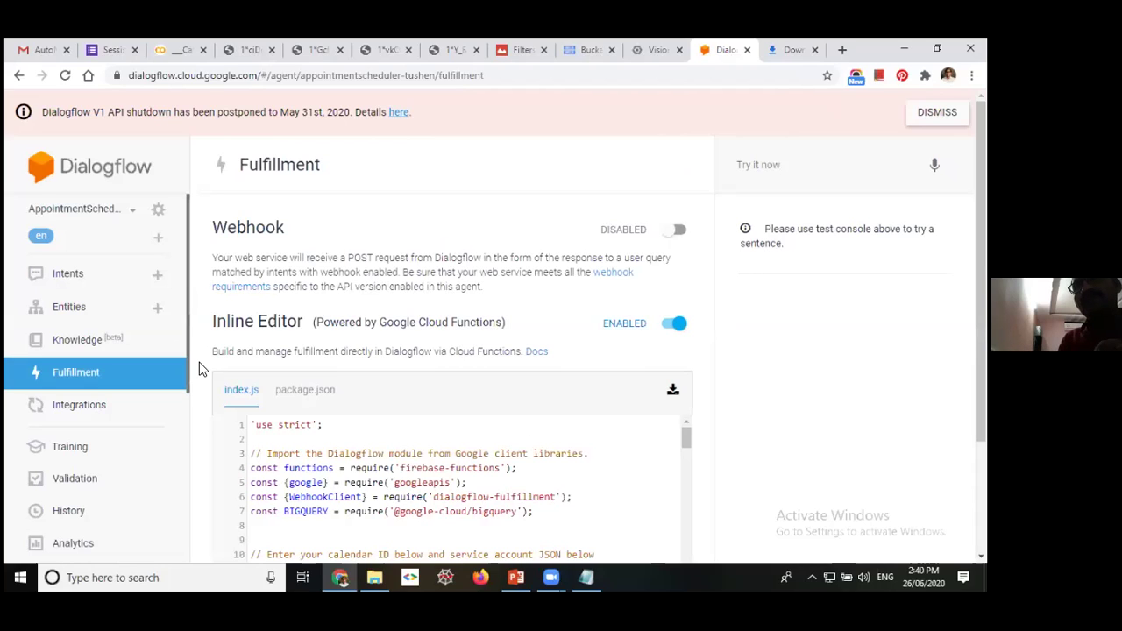
scroll(199, 369, down, 2)
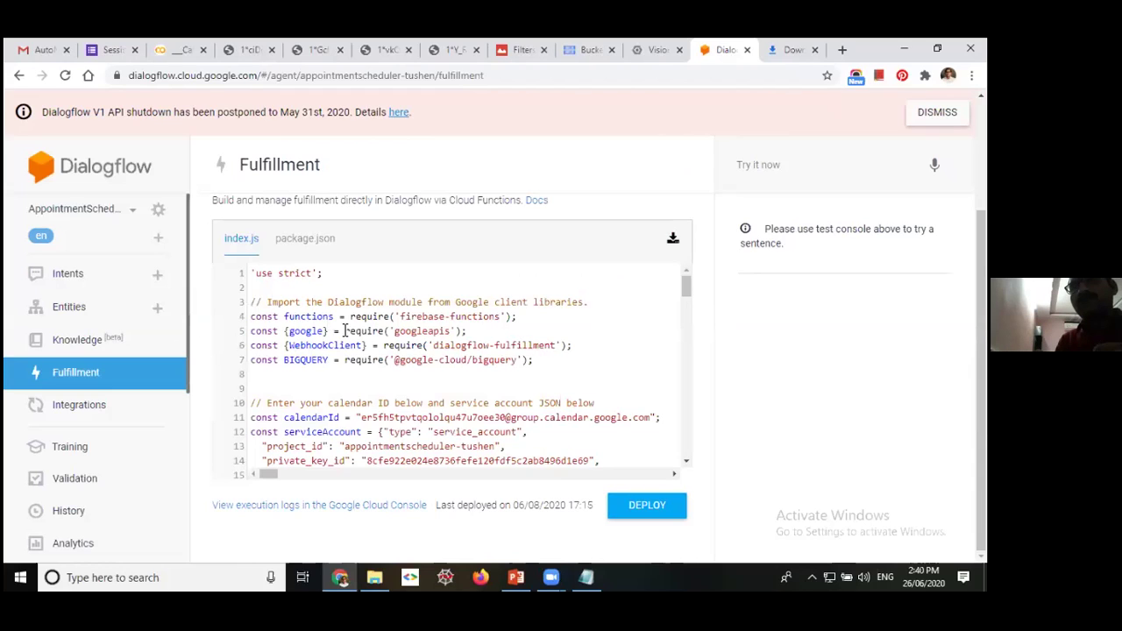
double_click(306, 419)
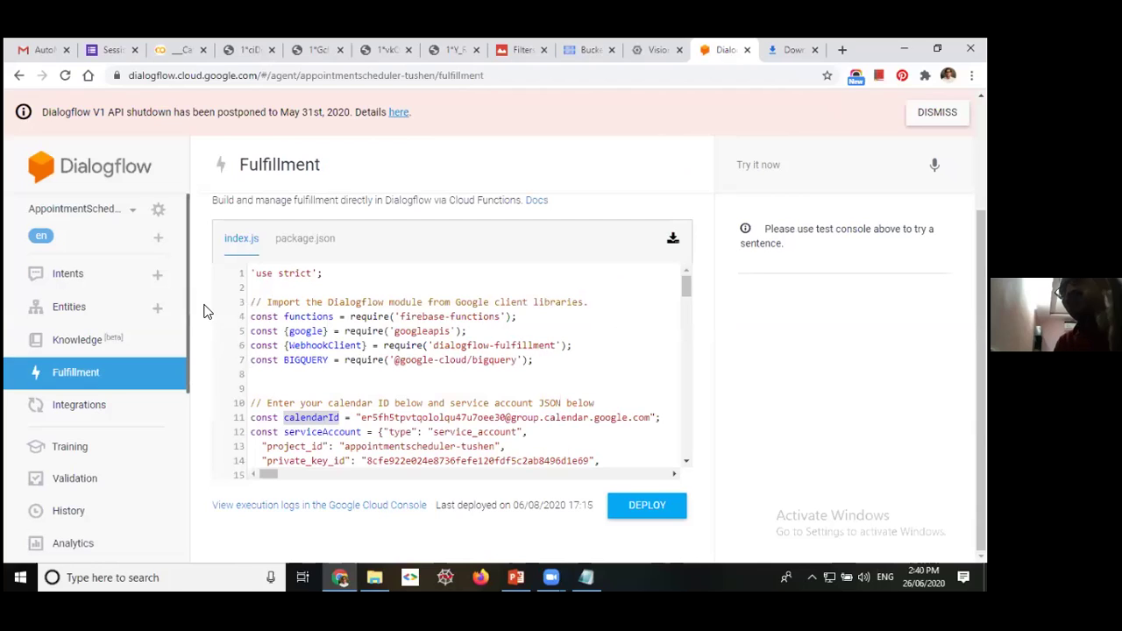
- In the Google Assistant integration, require sign-in for the Schedule Appointment implicit invocation, launch its test and close the integration settings
click(85, 412)
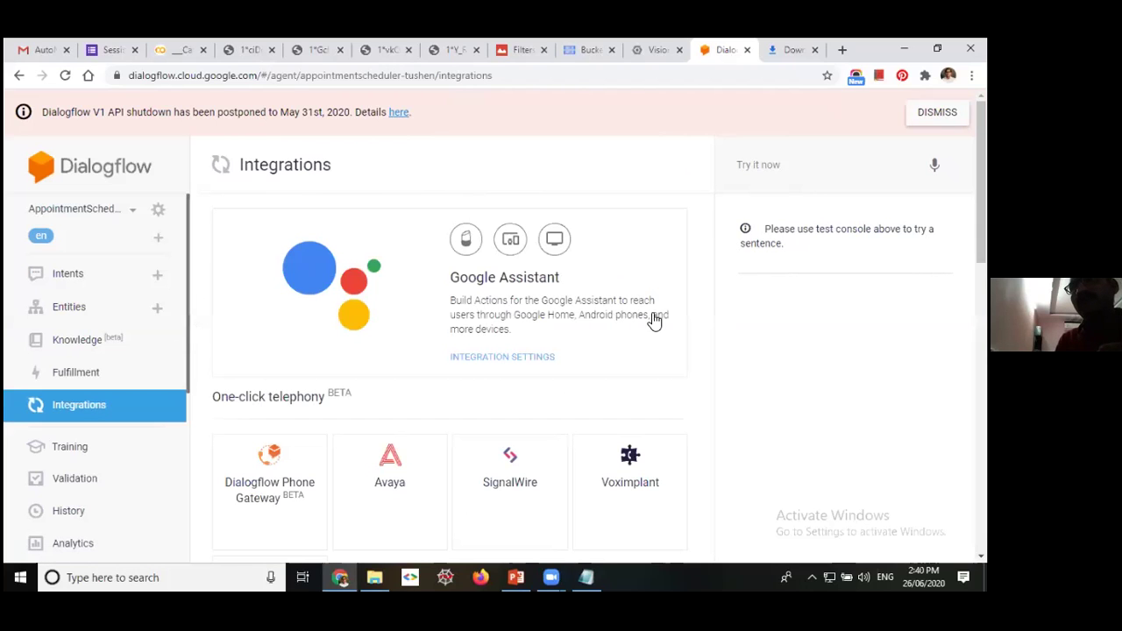
click(527, 278)
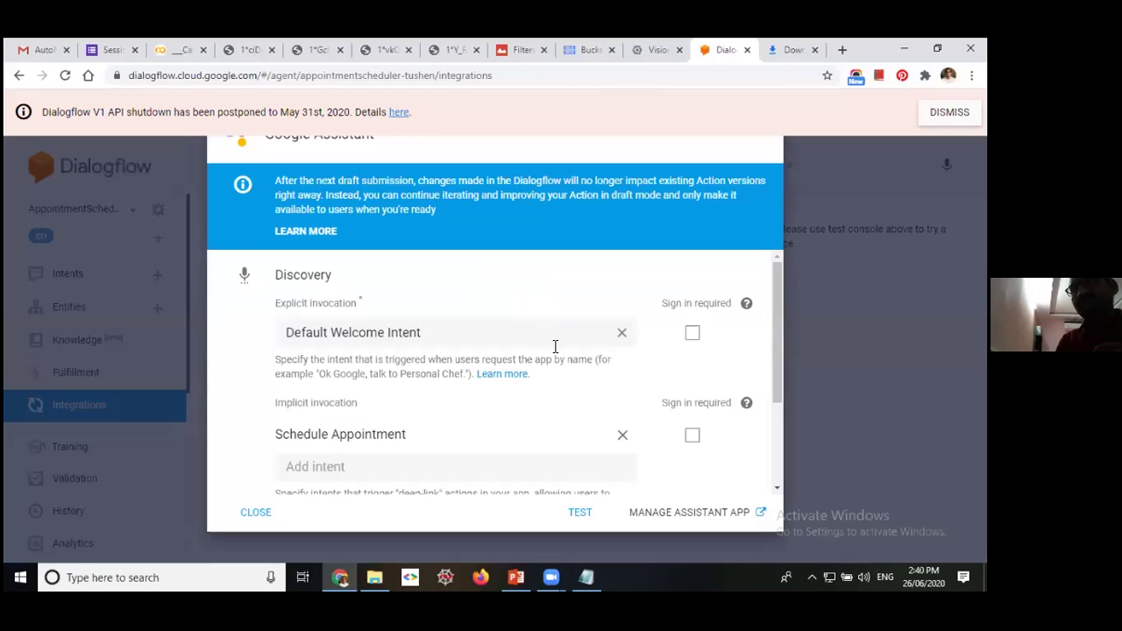
click(313, 436)
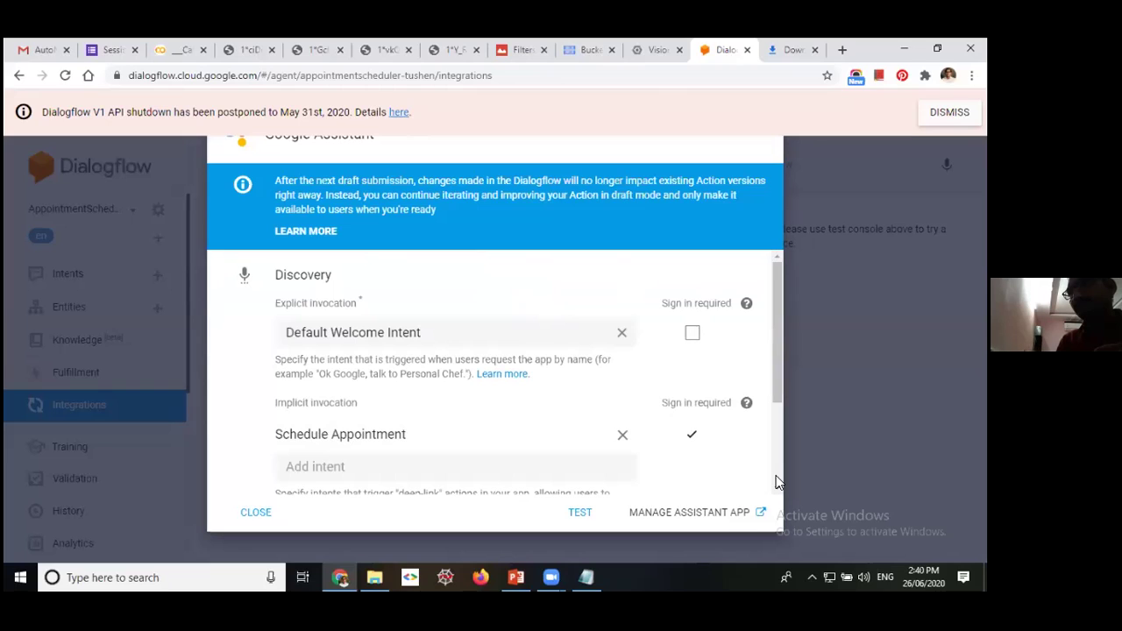
click(580, 513)
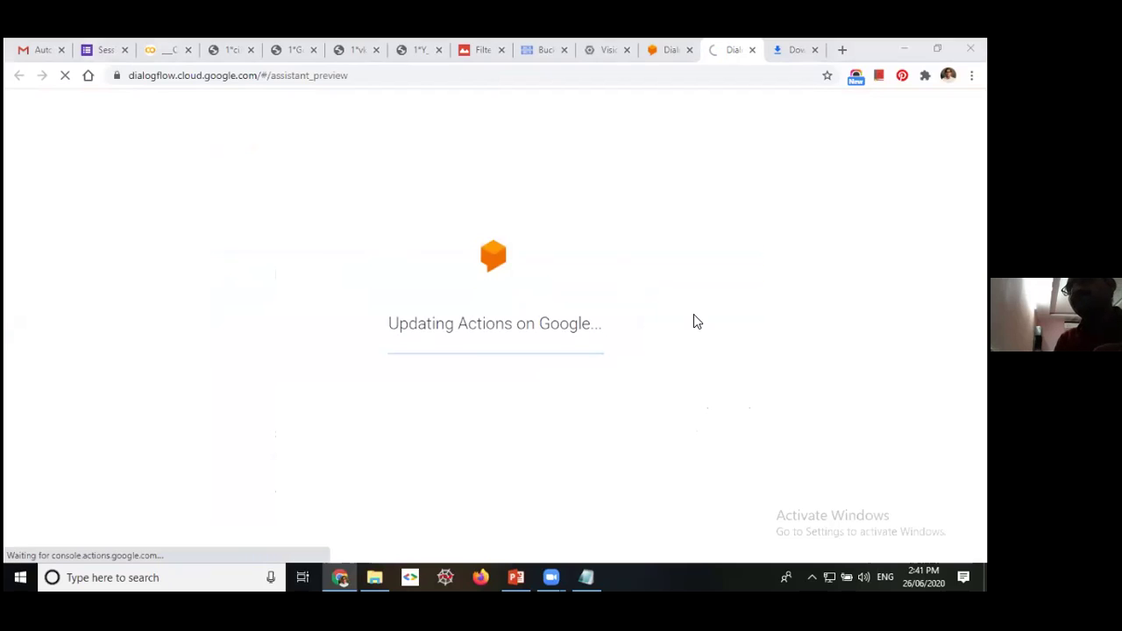
click(664, 51)
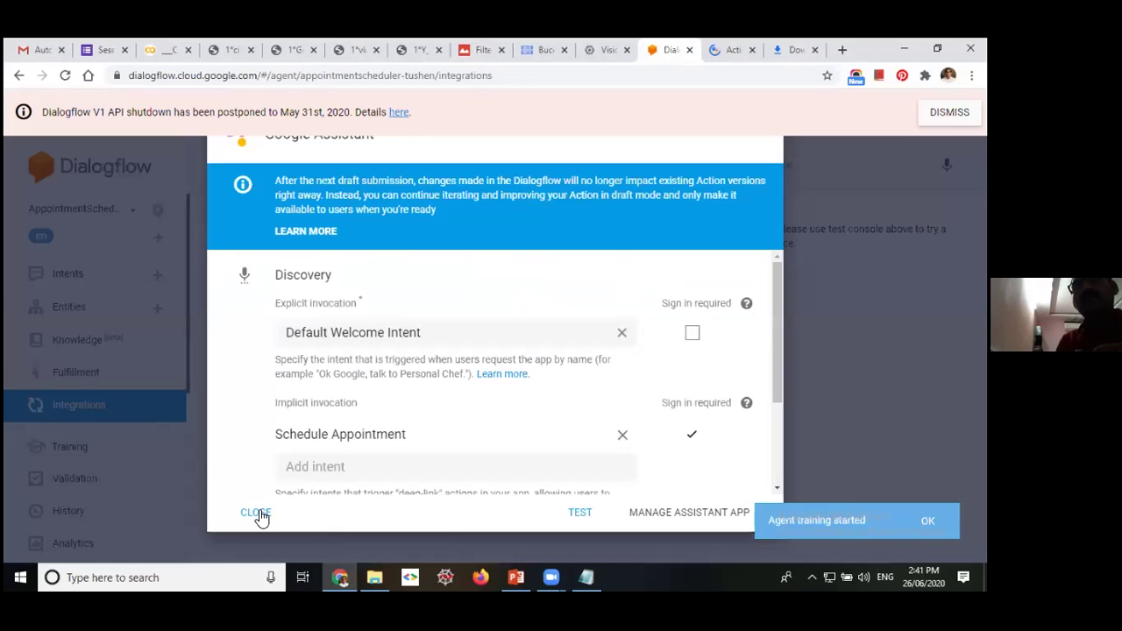
click(258, 515)
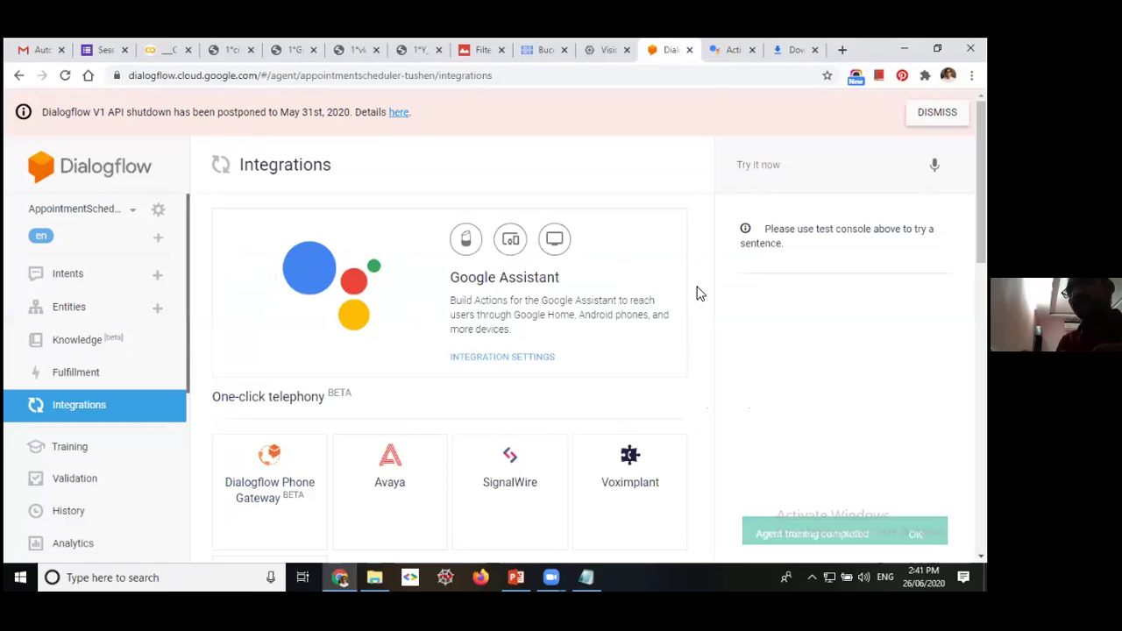
- Browse the available telephony and text-based integrations for the agent, such as Web Demo, Facebook Messenger, Slack and Telegram
scroll(703, 283, down, 1)
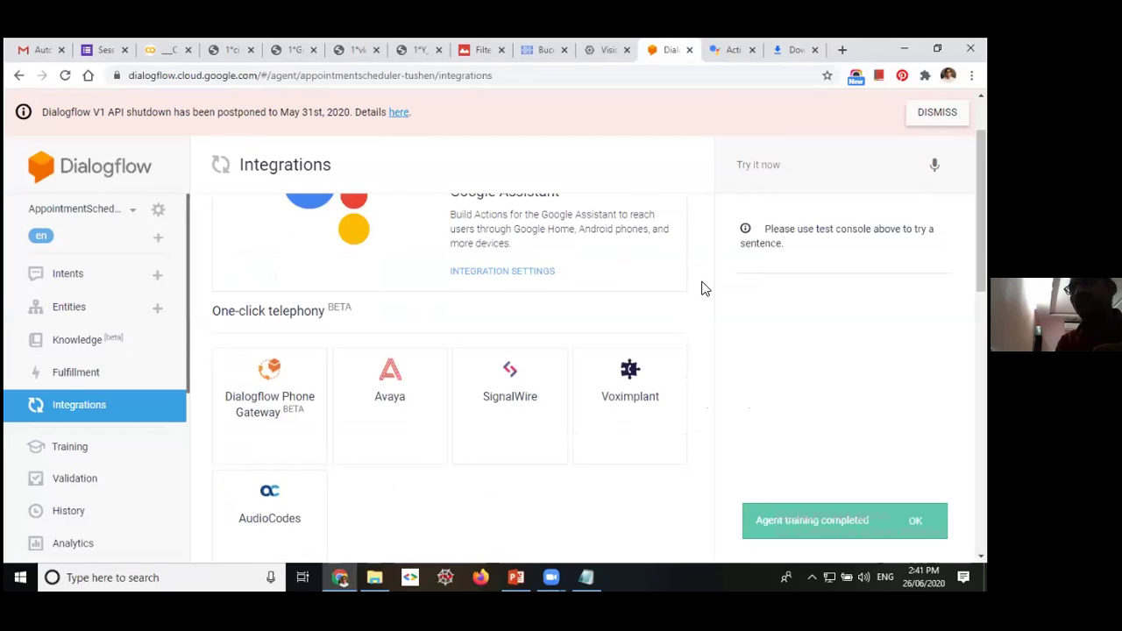
scroll(703, 288, down, 1)
scroll(703, 288, down, 4)
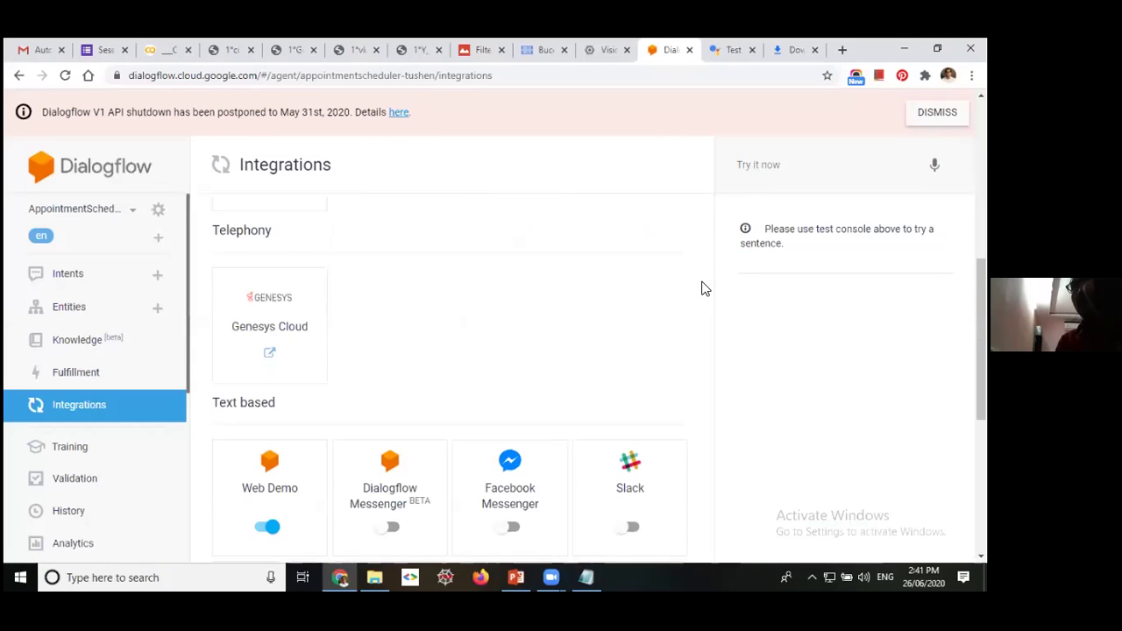
scroll(702, 289, down, 3)
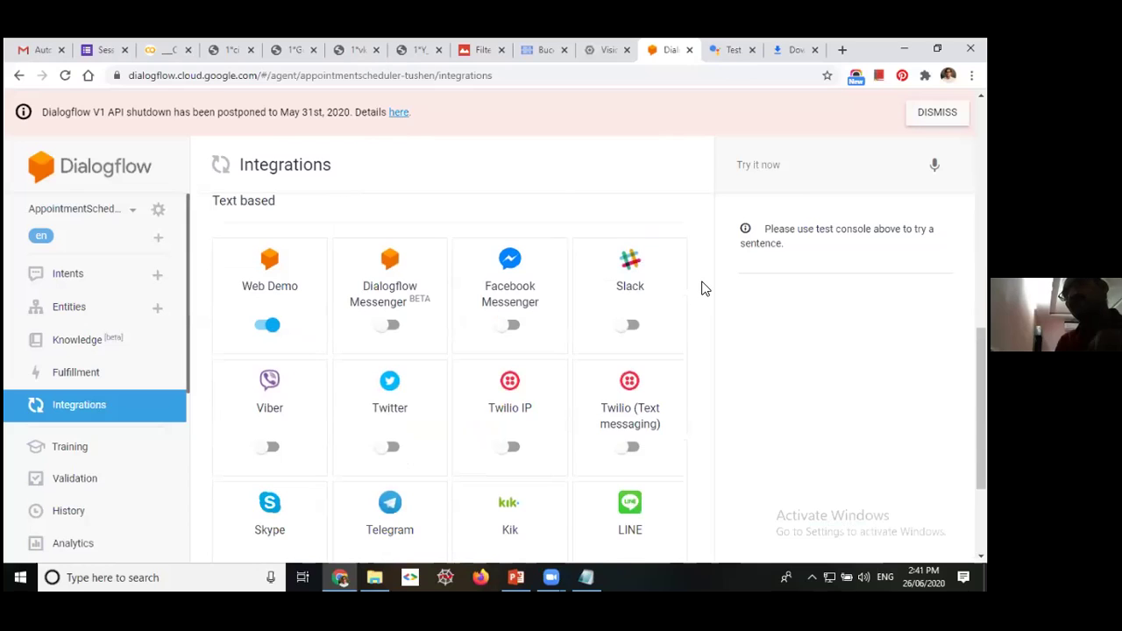
scroll(703, 288, down, 1)
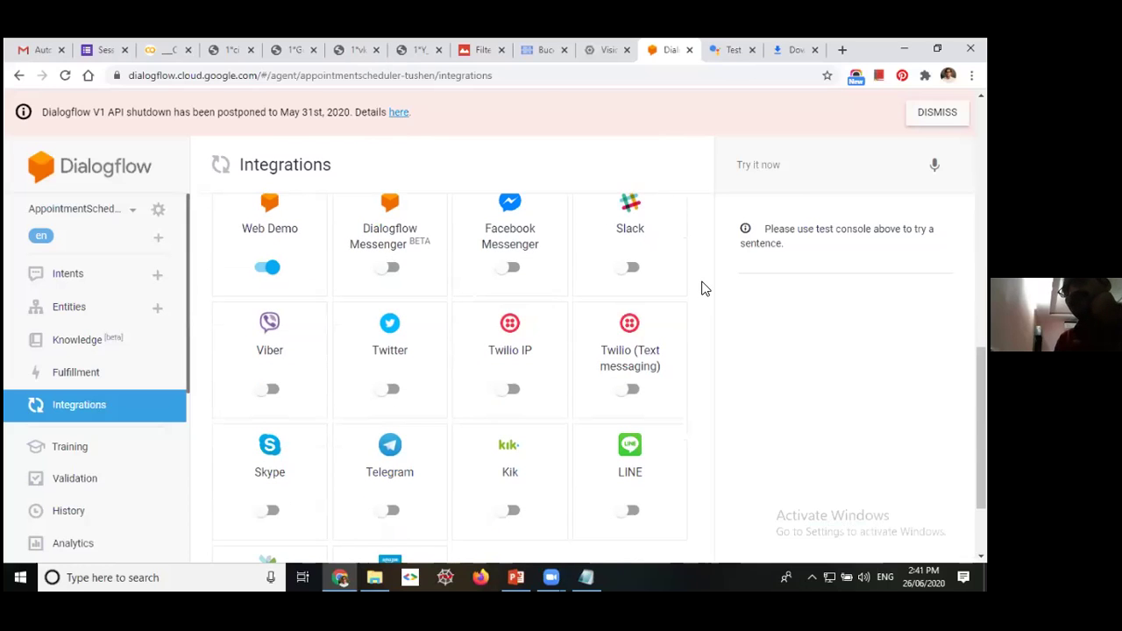
scroll(703, 288, down, 1)
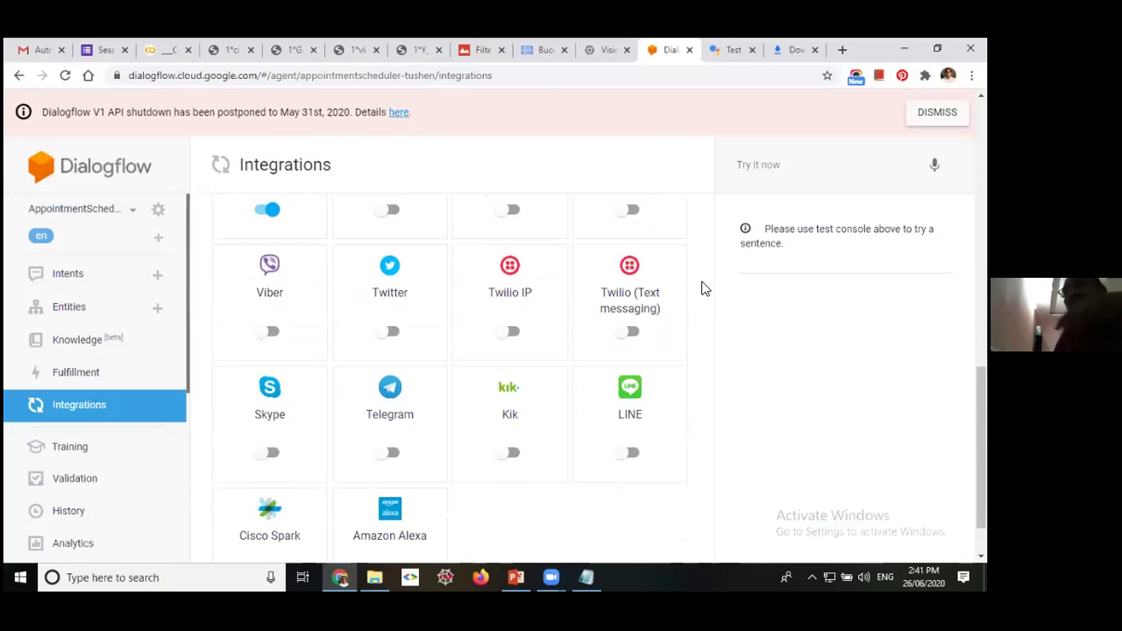
scroll(703, 288, up, 1)
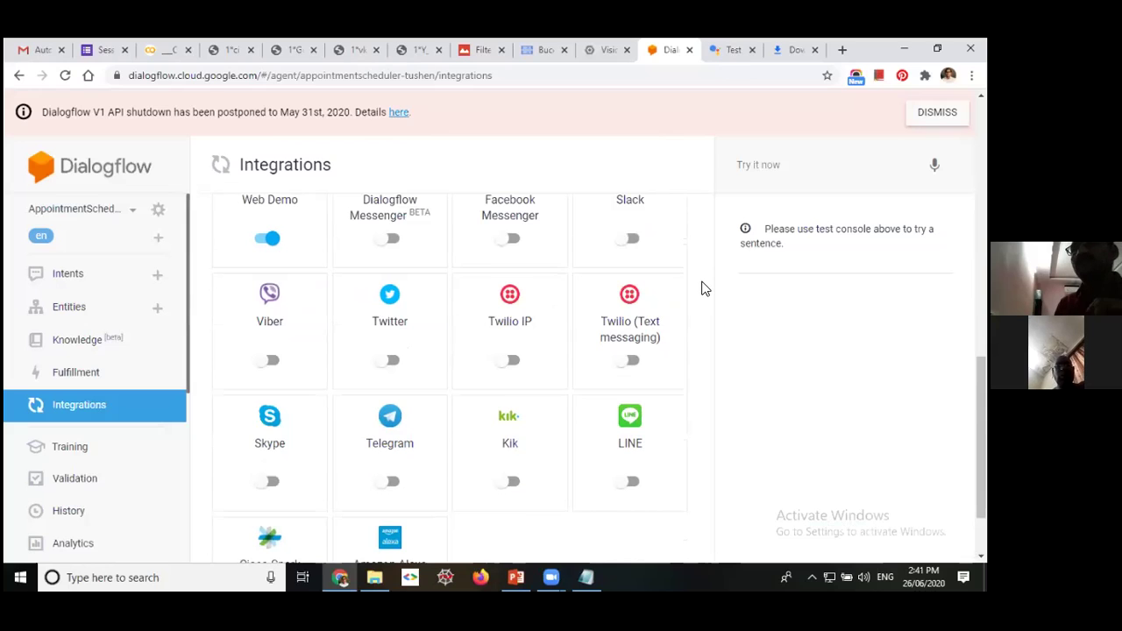
- Look back over the text-based, telephony and one-click telephony integrations up to Google Assistant
scroll(703, 288, up, 5)
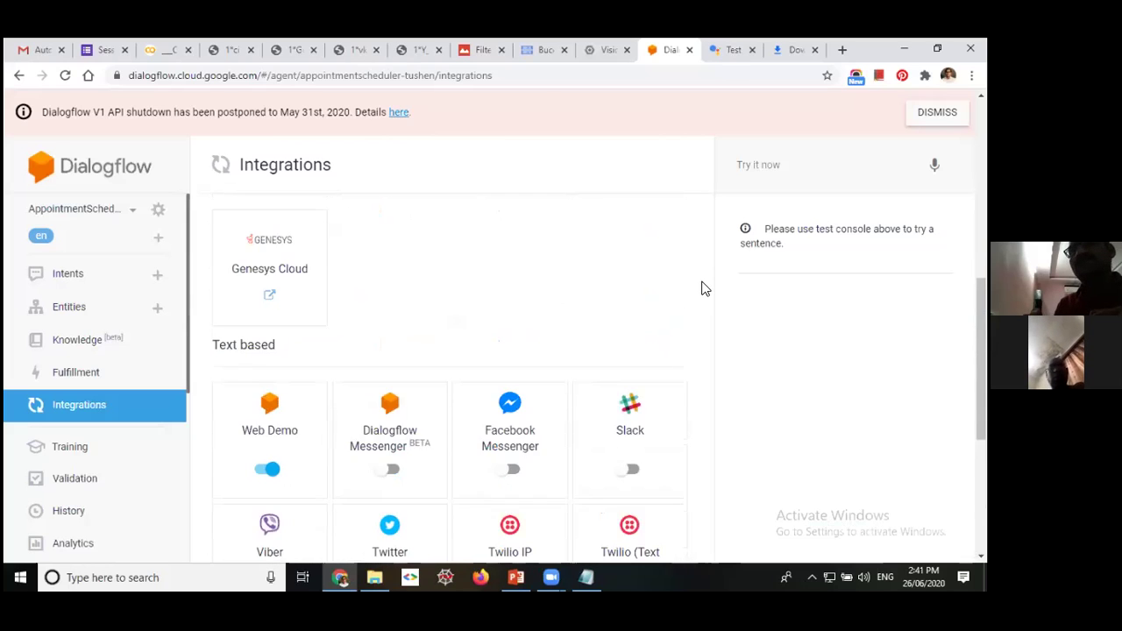
scroll(705, 288, up, 2)
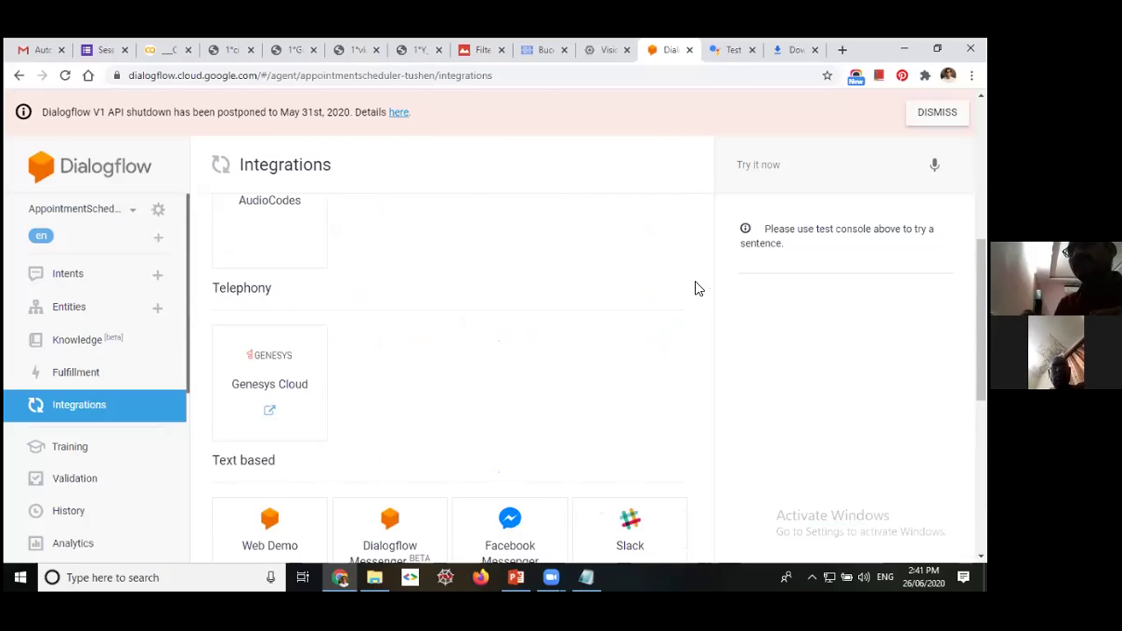
scroll(490, 294, up, 1)
scroll(474, 289, up, 3)
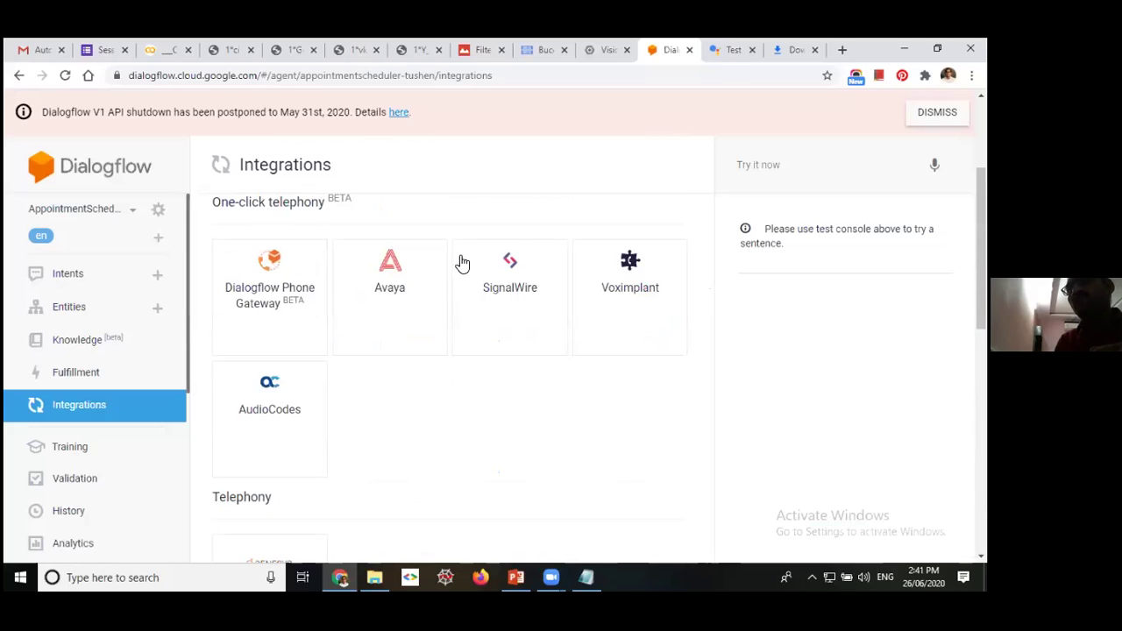
scroll(514, 253, up, 3)
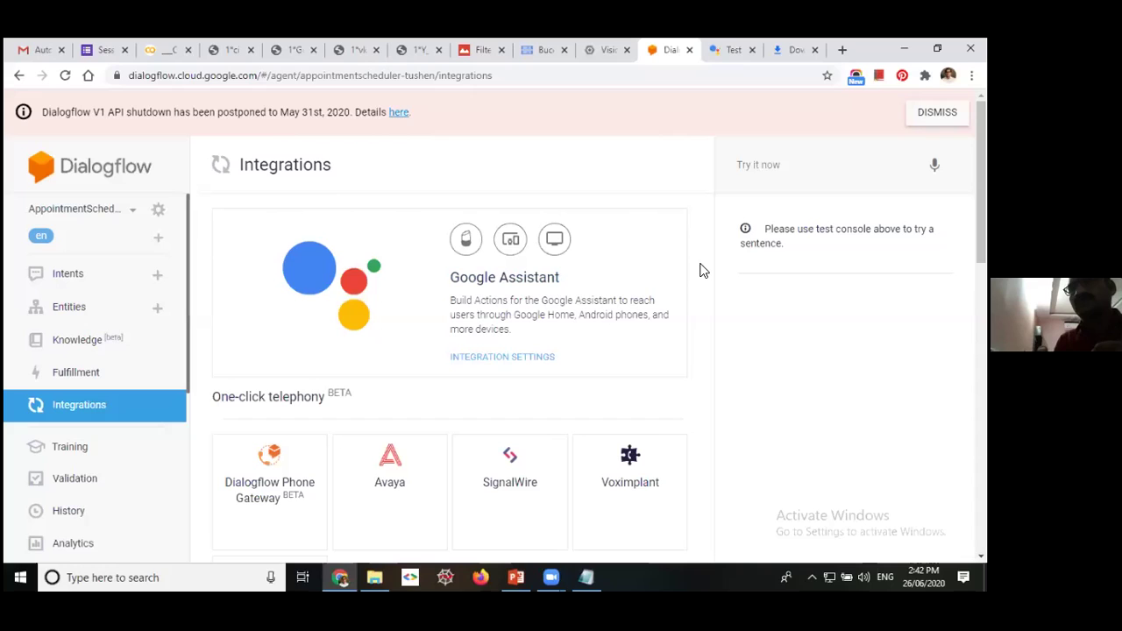
- In the Actions Console test simulator, open the agent's test version with the spoken request "OK Google Talk to goal Street"
click(728, 50)
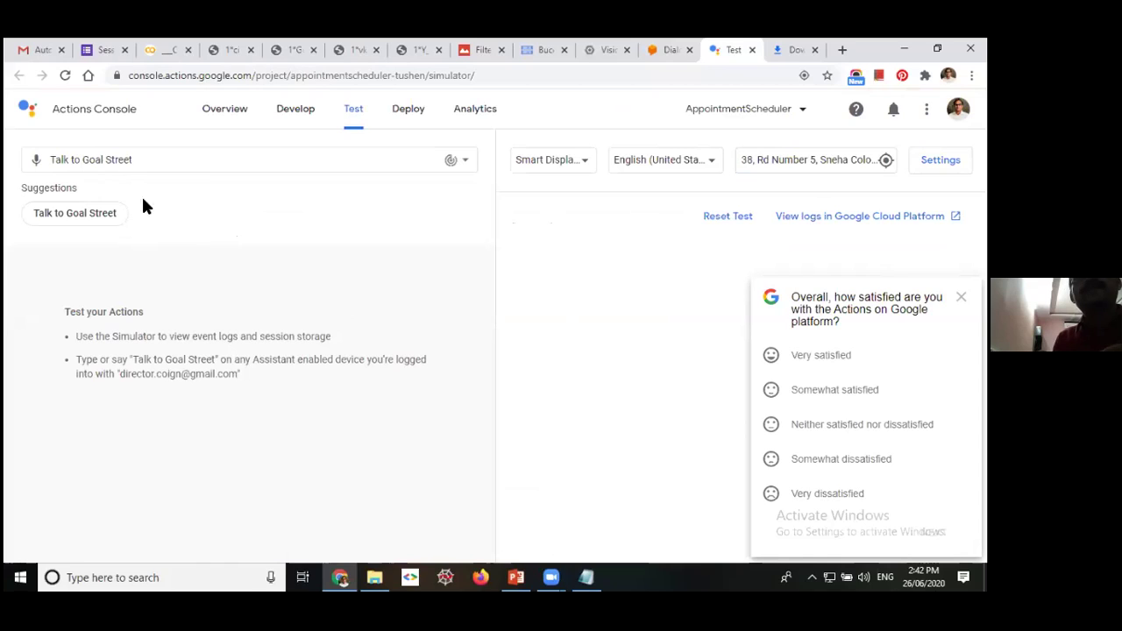
click(132, 161)
click(115, 225)
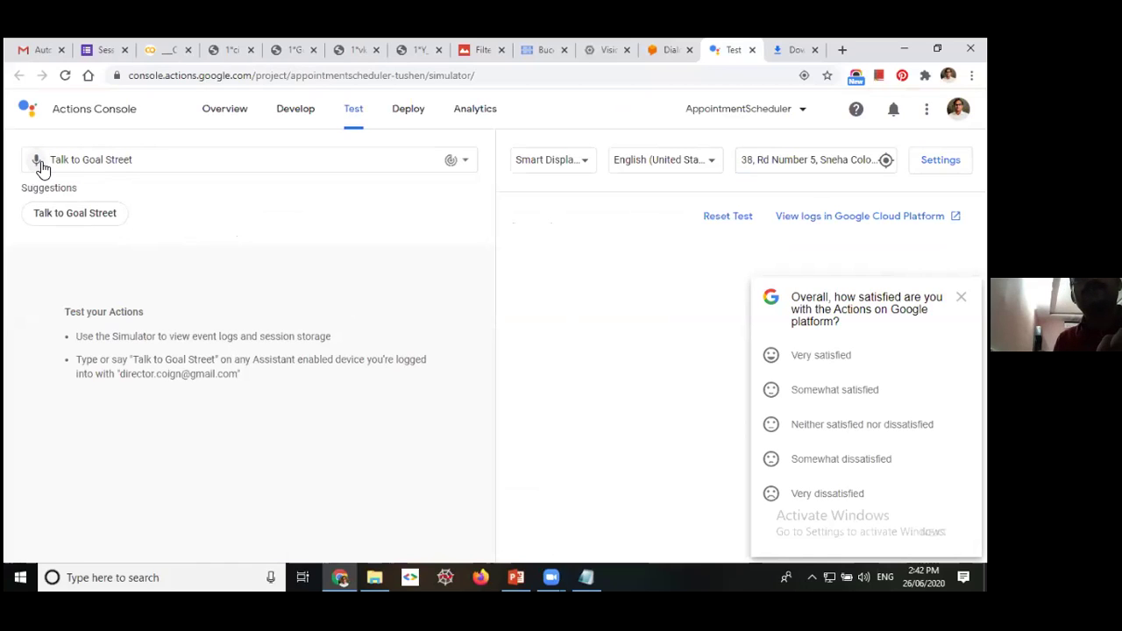
click(36, 161)
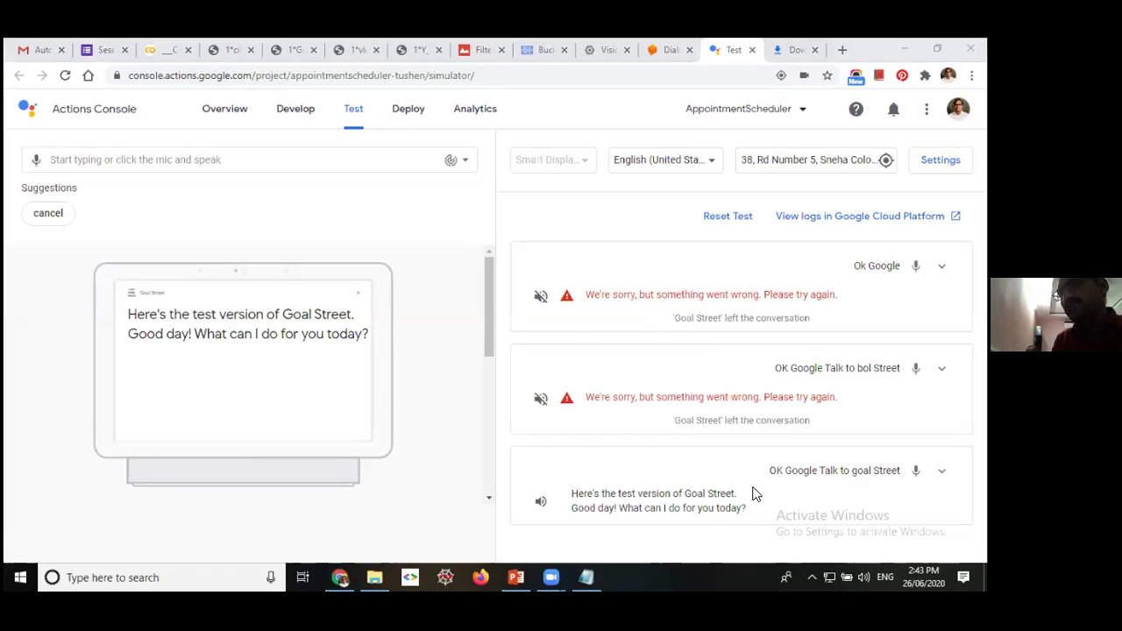
- Book by voice: say "set an appointment", give tomorrow at 8:00 a.m. as the time, and request an abroad education consultant
click(565, 449)
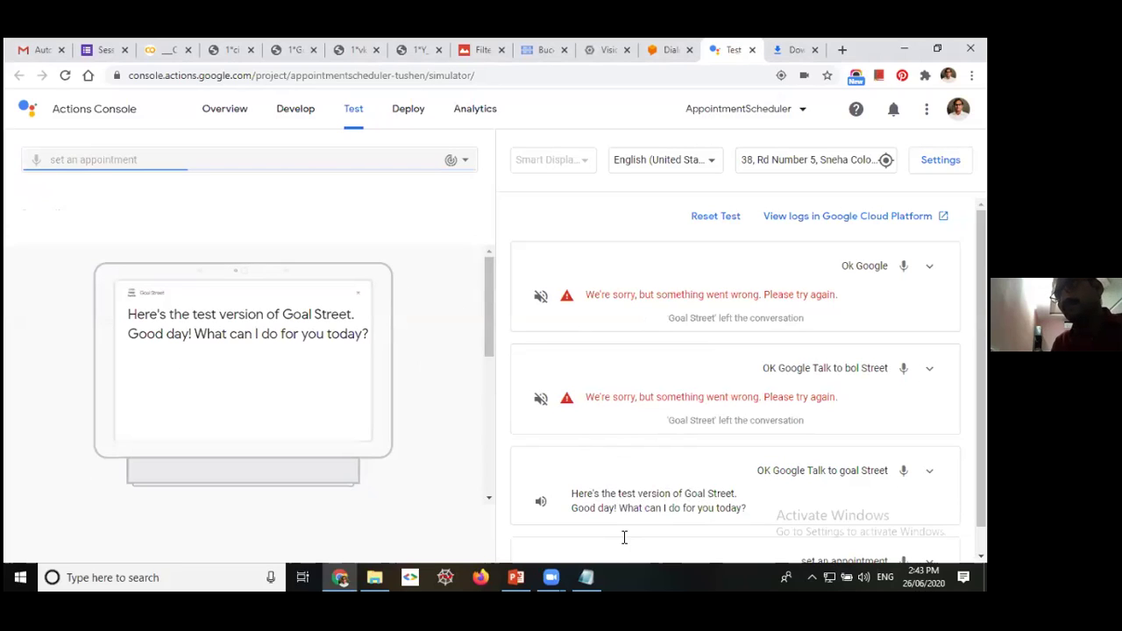
click(33, 170)
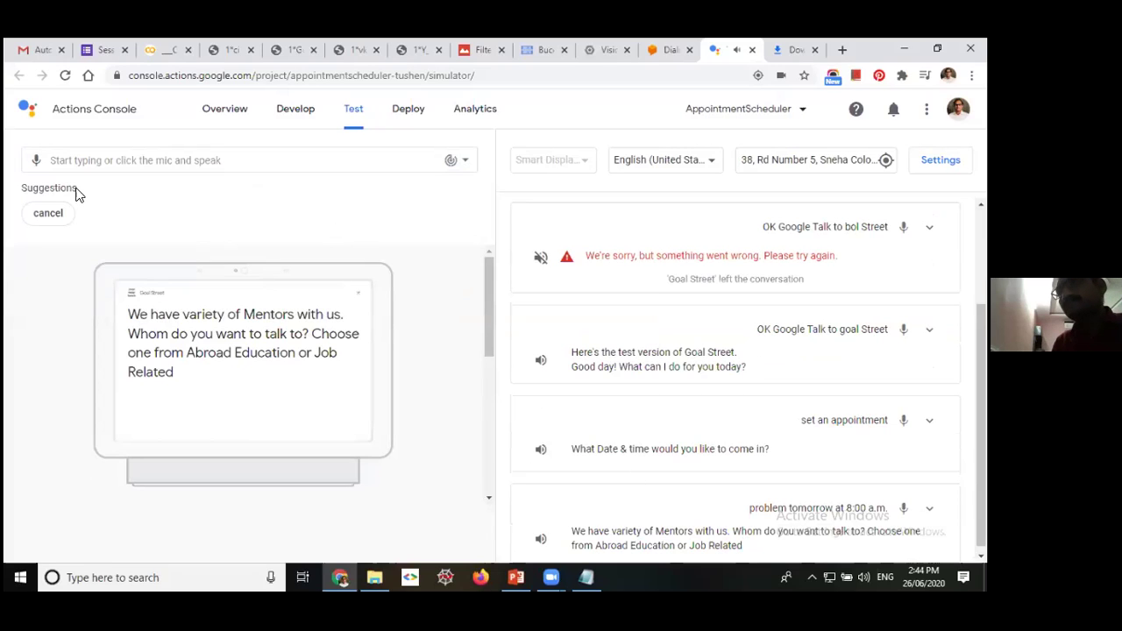
click(38, 167)
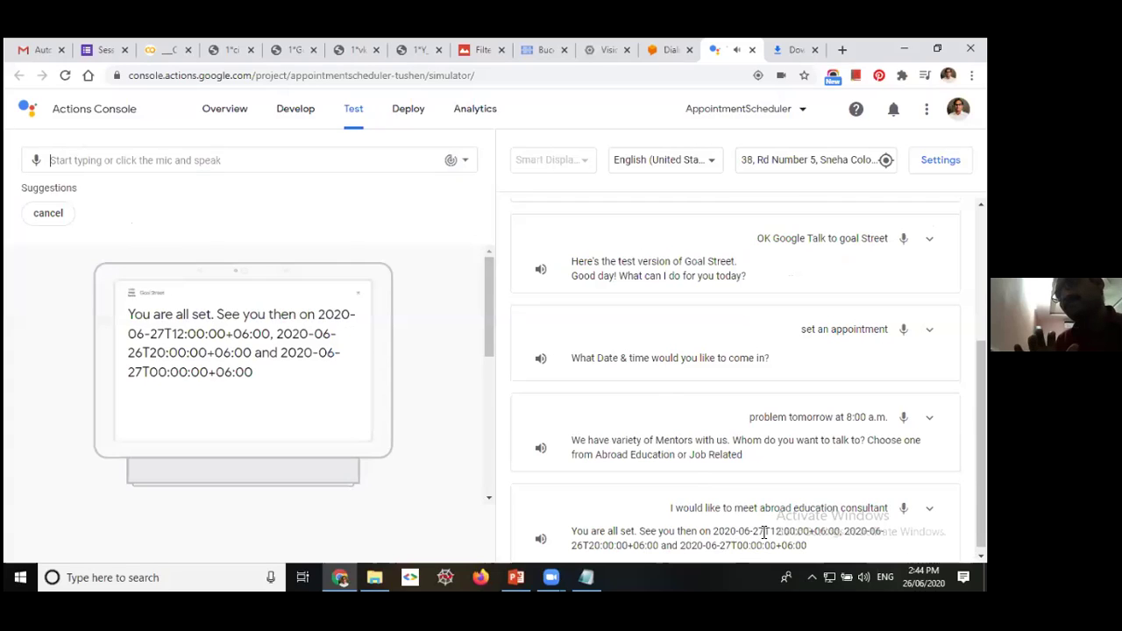
- Highlight the date and time values in the simulator's last booking reply, and clear the selection
mouse_move(638, 487)
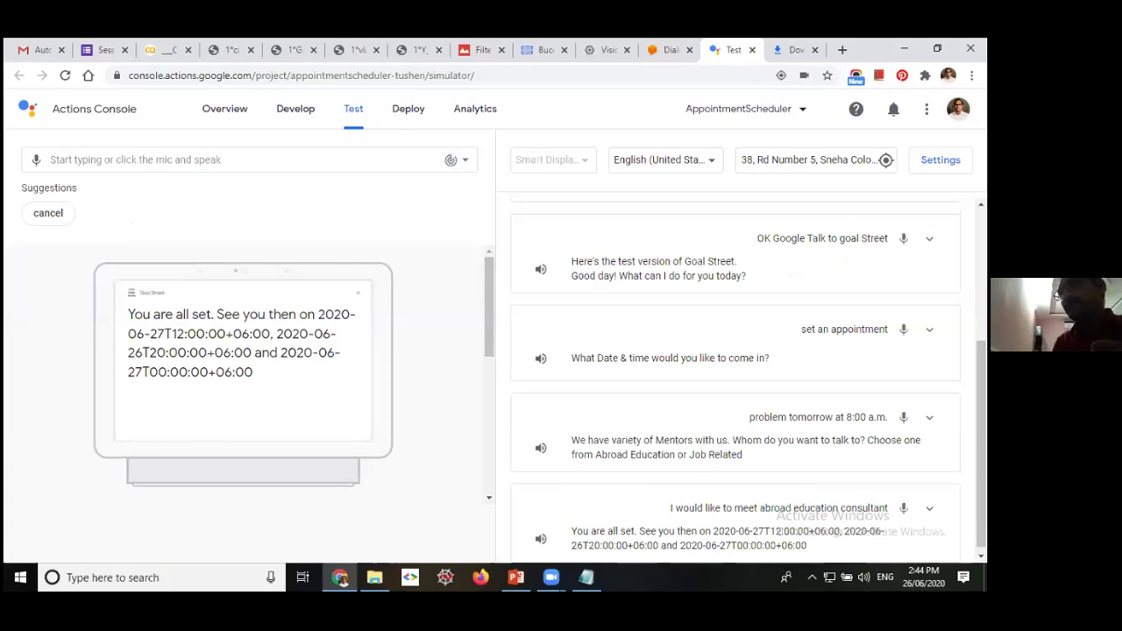
drag(862, 532, 782, 532)
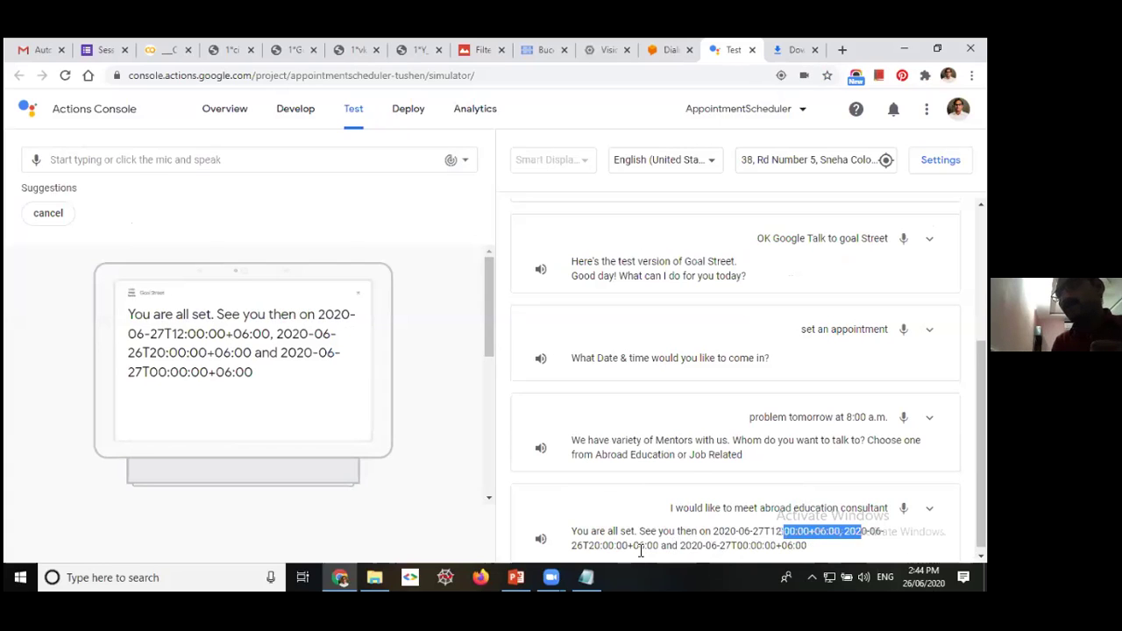
drag(635, 547, 809, 543)
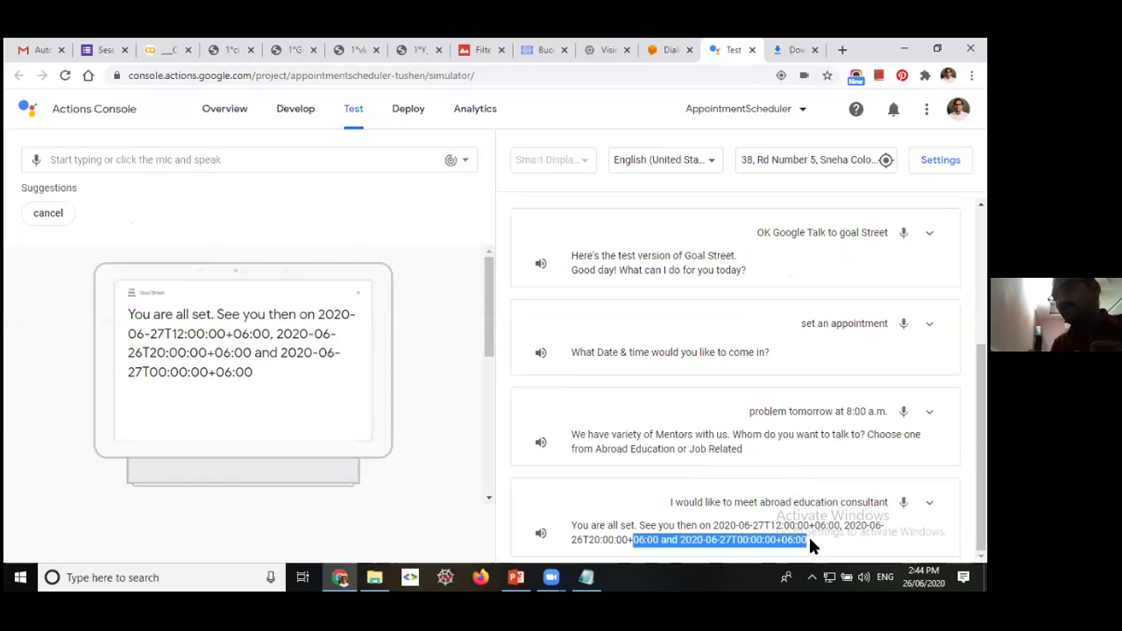
click(85, 227)
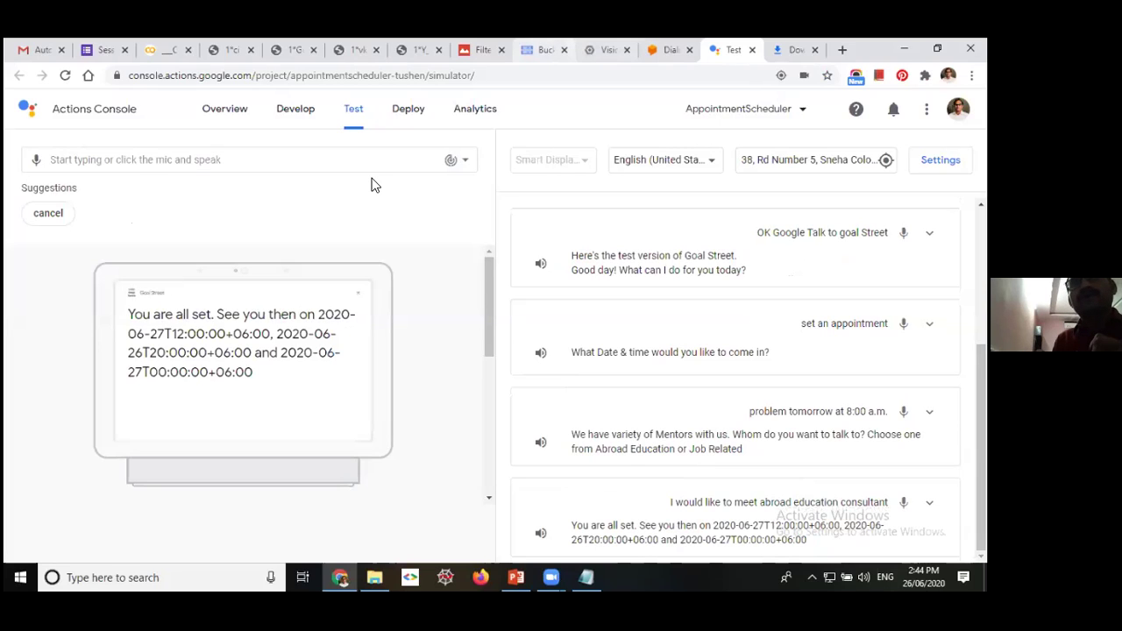
- Return to Dialogflow, open the Schedule Appointment intent and review its training phrases, highlighting the "Job counselor" annotation
key(ctrl+shift+Tab)
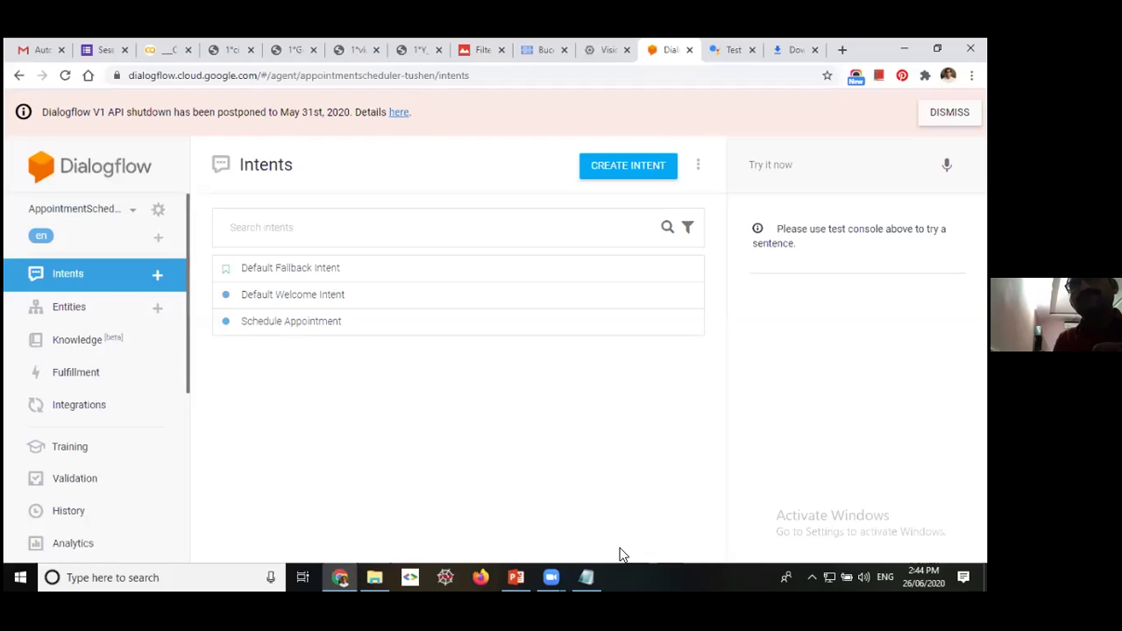
click(270, 331)
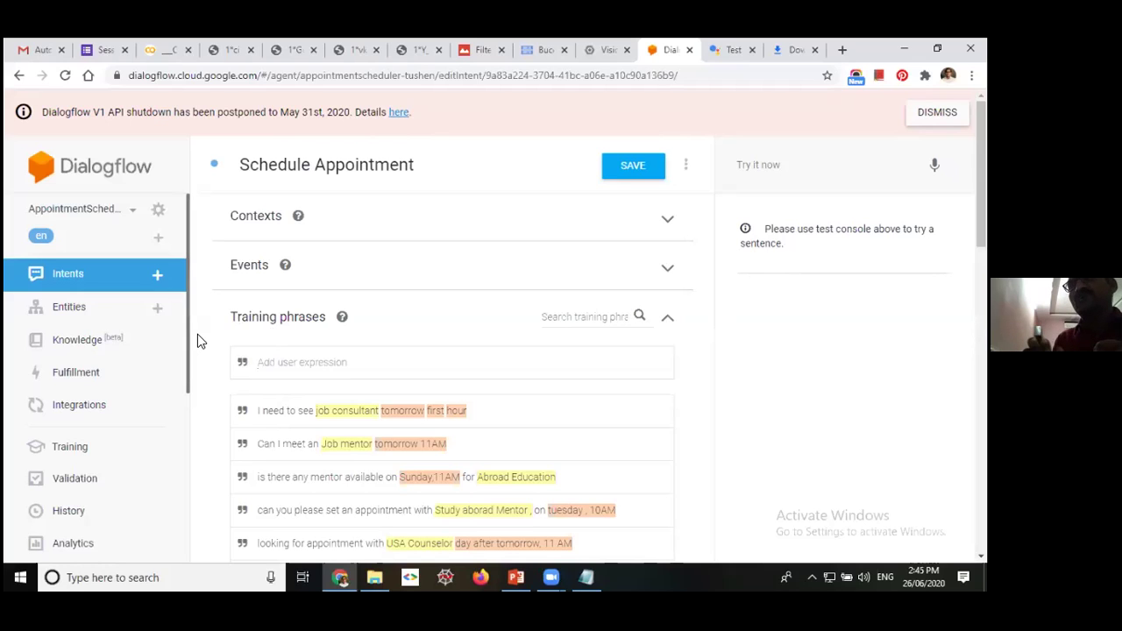
scroll(204, 351, down, 1)
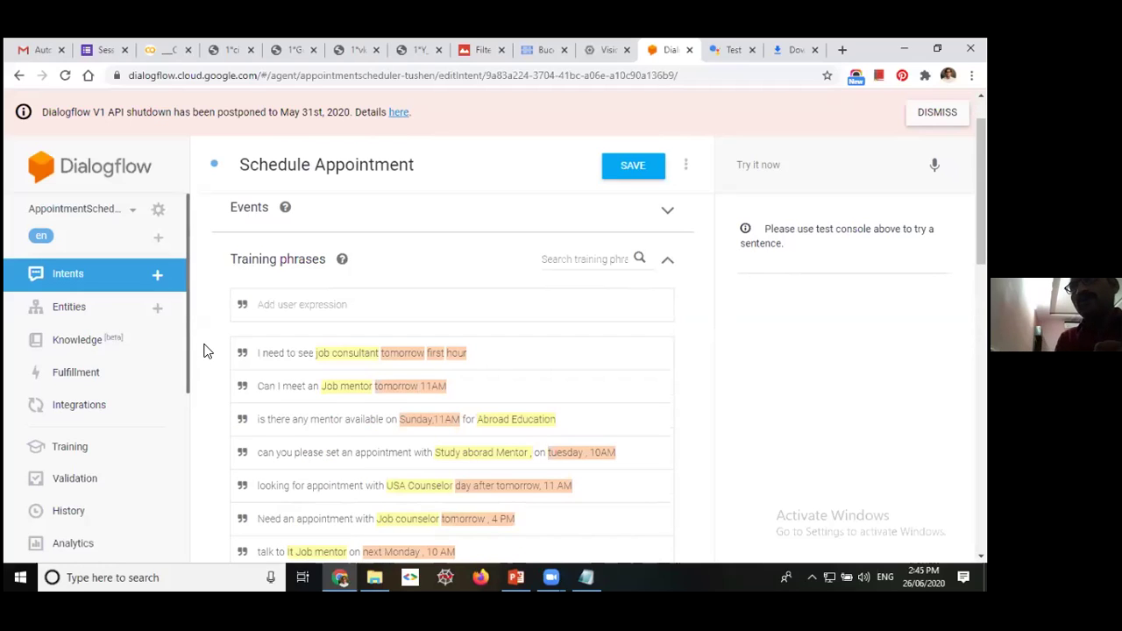
scroll(204, 351, down, 3)
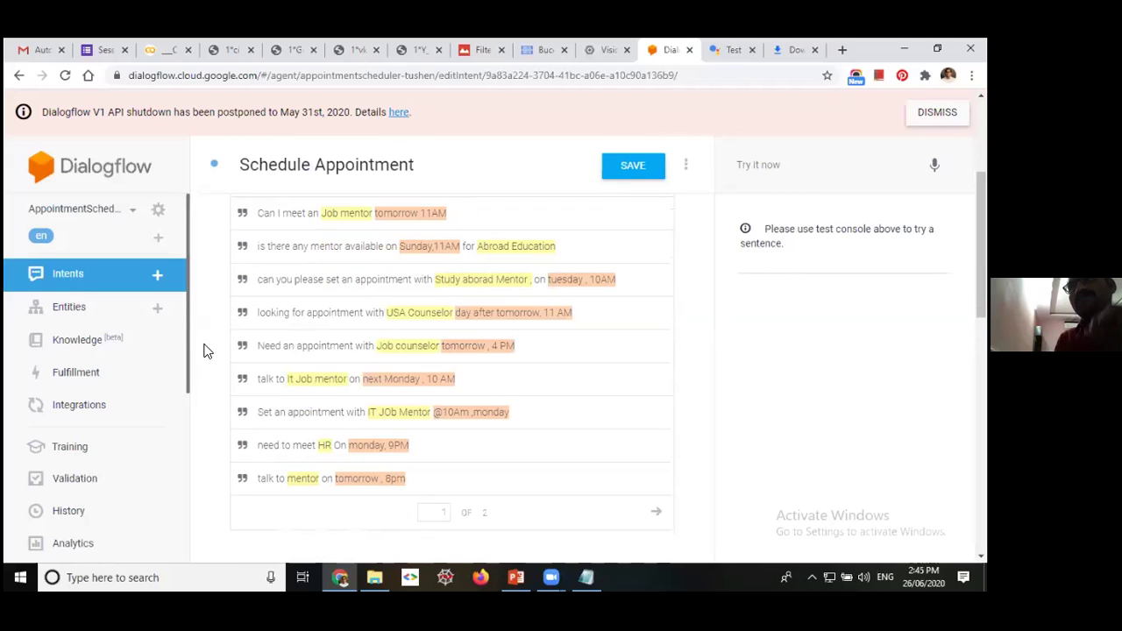
scroll(203, 351, up, 1)
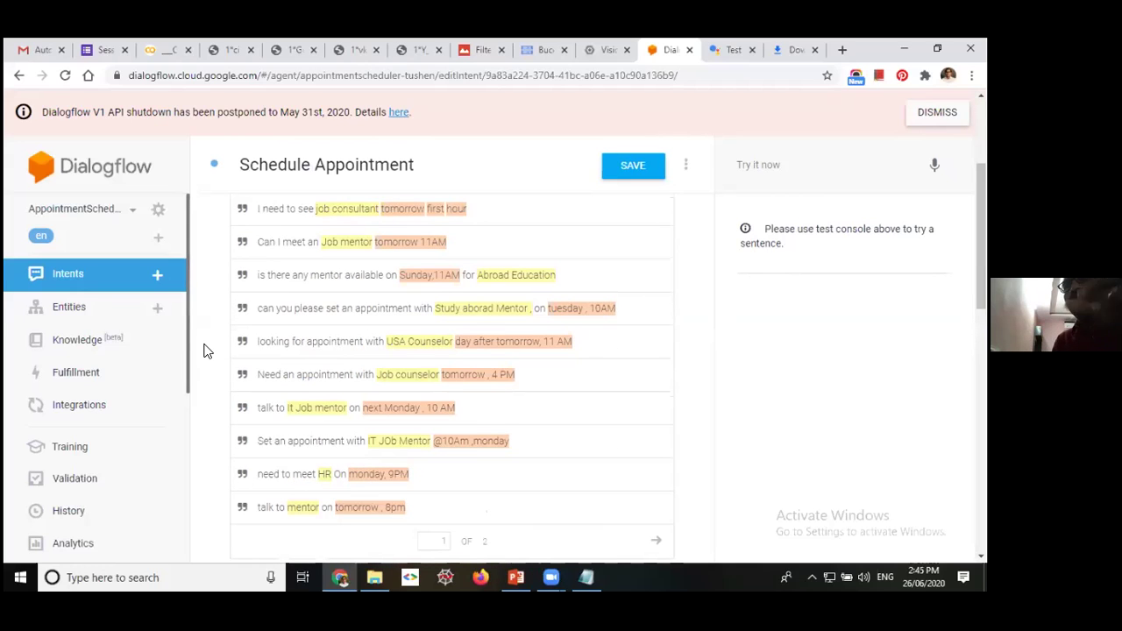
drag(378, 375, 440, 377)
click(443, 379)
click(363, 400)
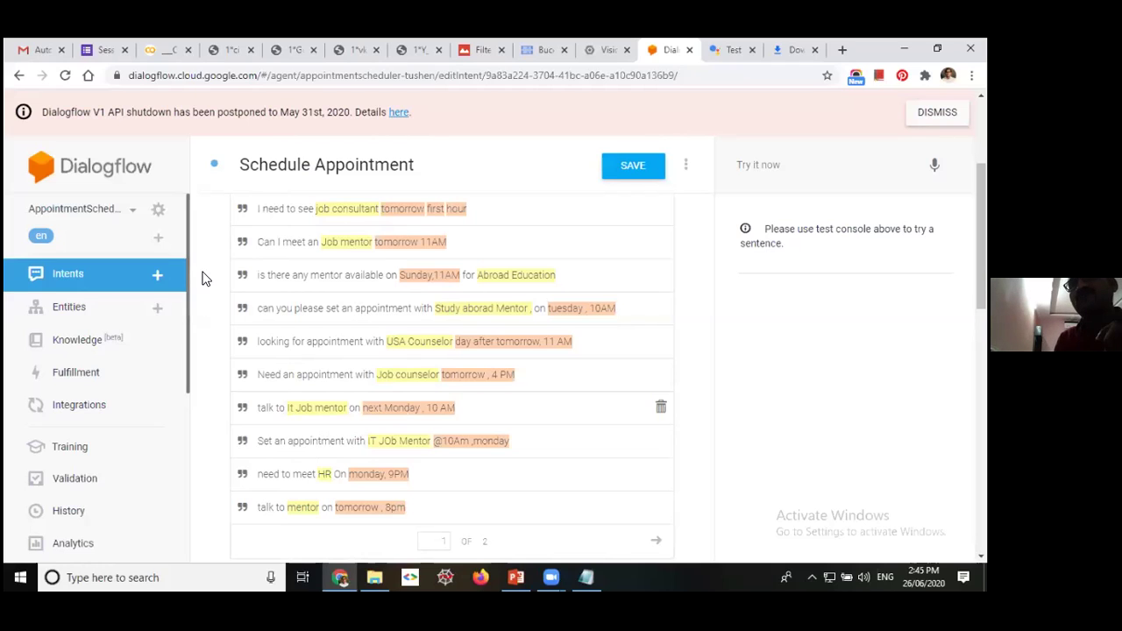
- Examine the date-time and MentorType entries under the intent's action and parameters
scroll(202, 279, down, 1)
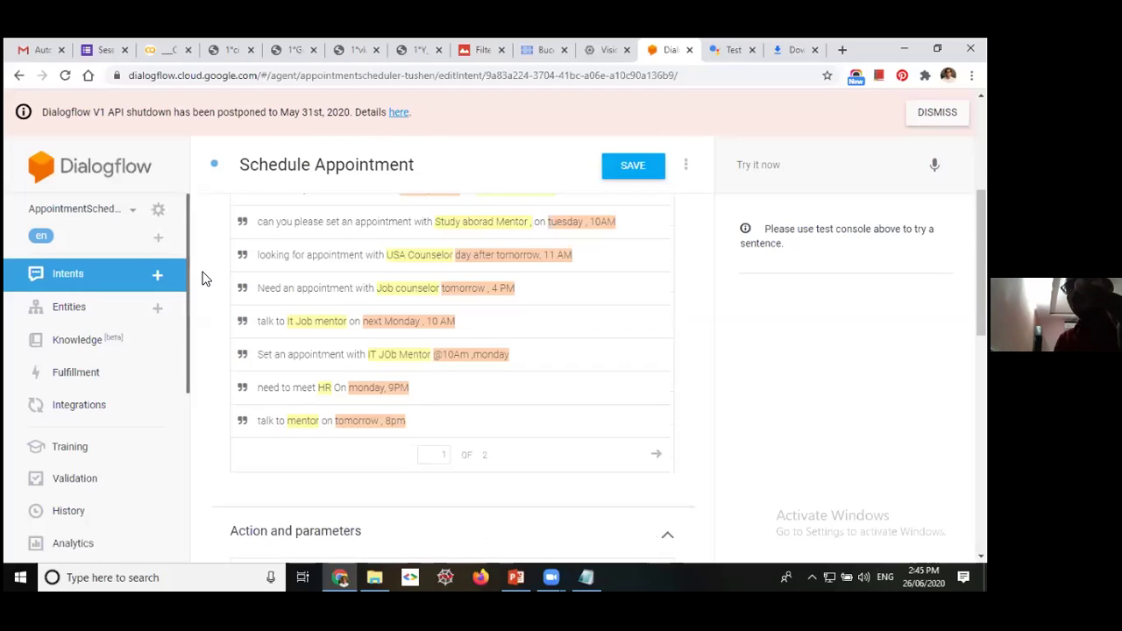
scroll(201, 278, down, 2)
scroll(389, 326, down, 2)
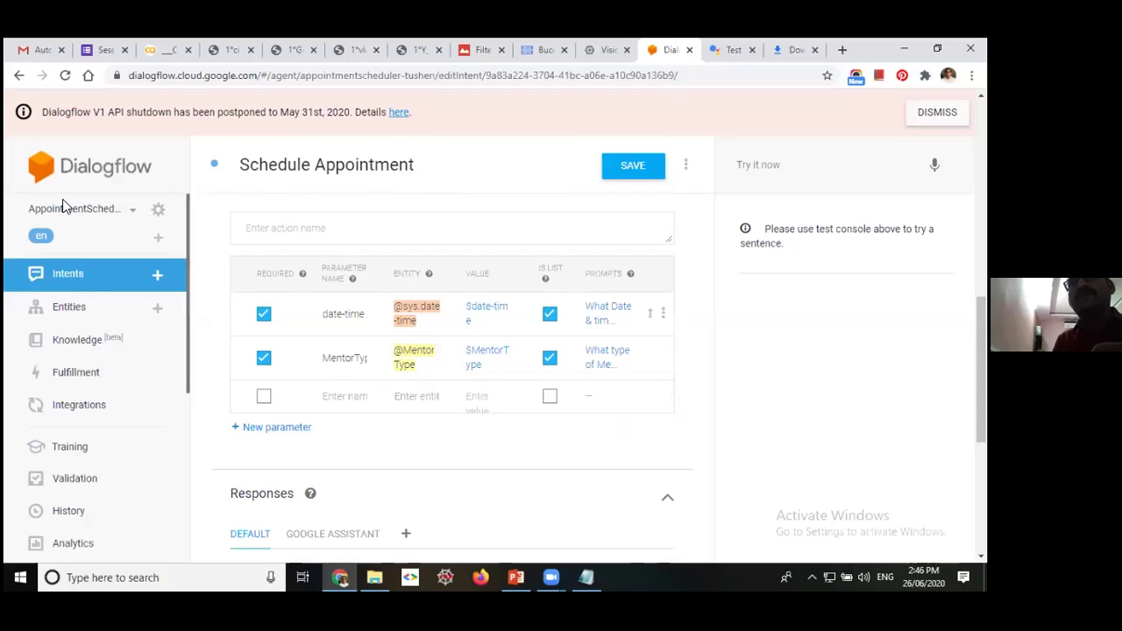
- In the Actions Console simulator, try to invoke Goal Street again by voice with "OK Google Talk to Goal Street"
key(ctrl+Tab)
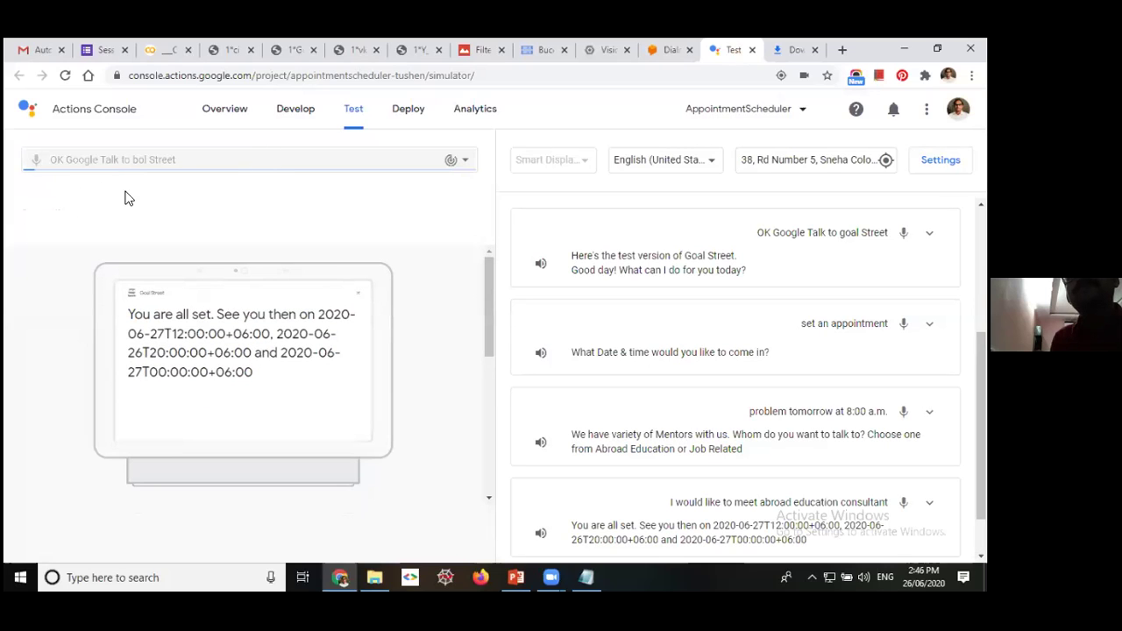
click(35, 162)
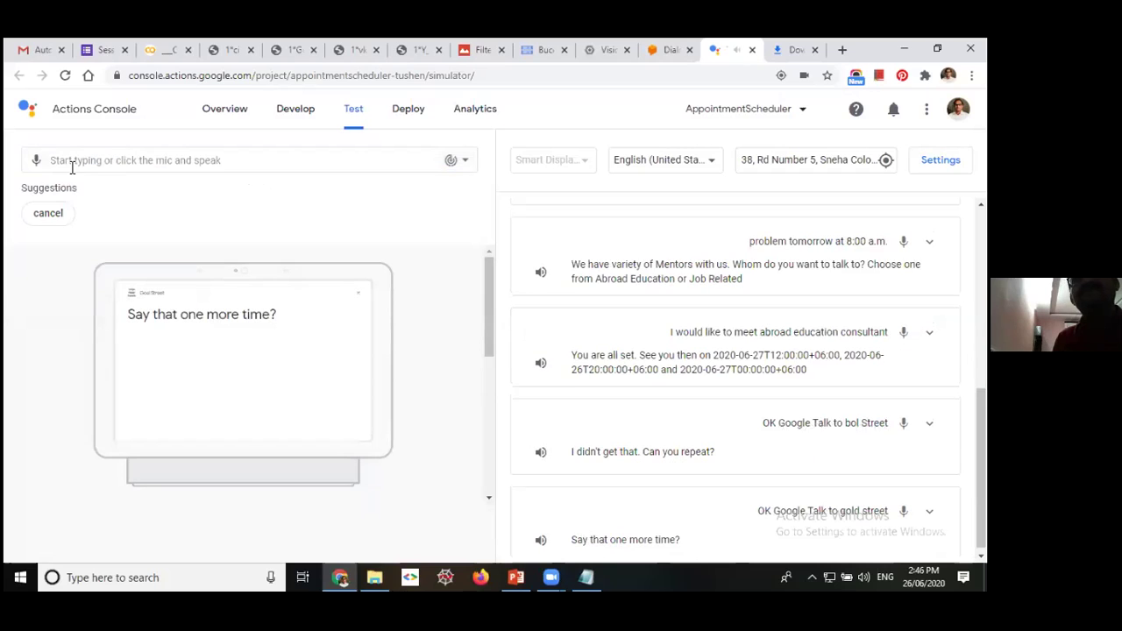
click(39, 163)
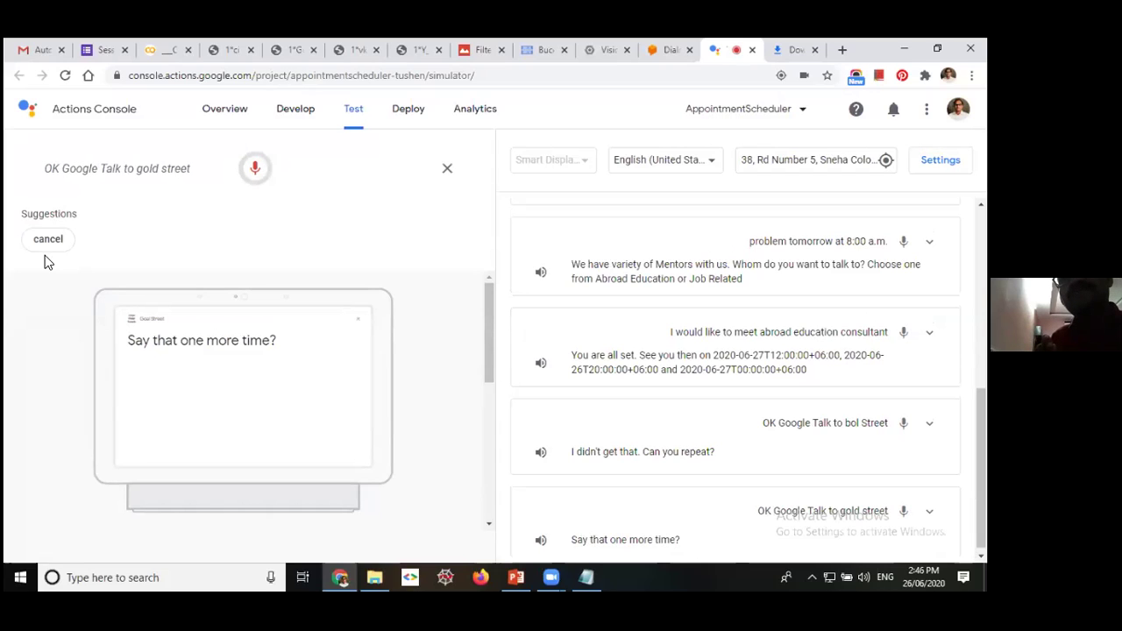
click(150, 163)
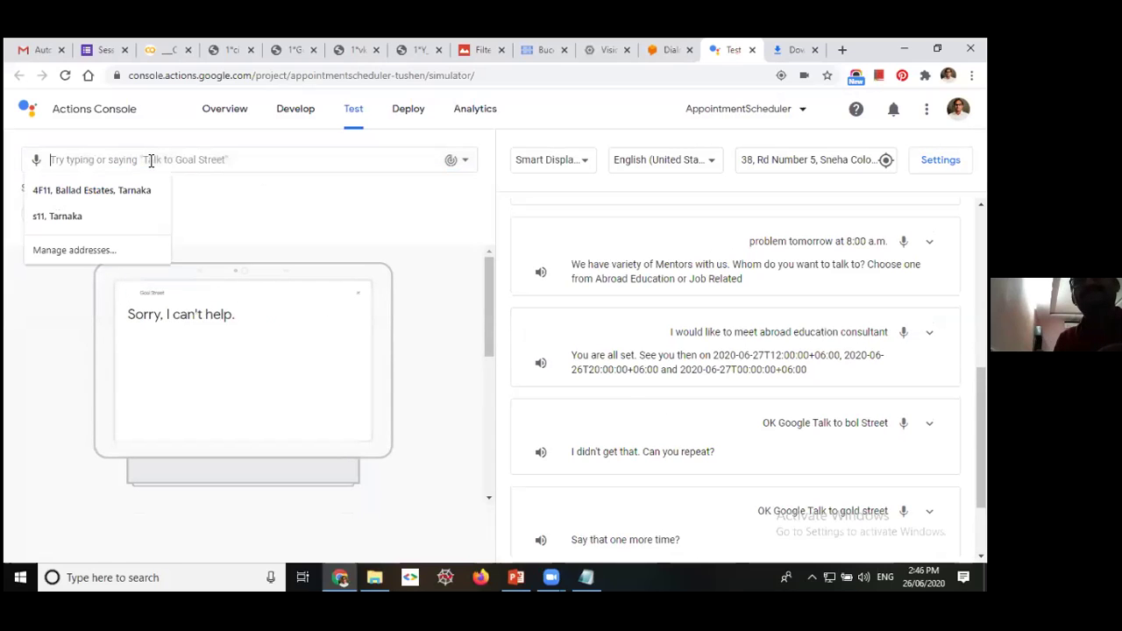
click(199, 162)
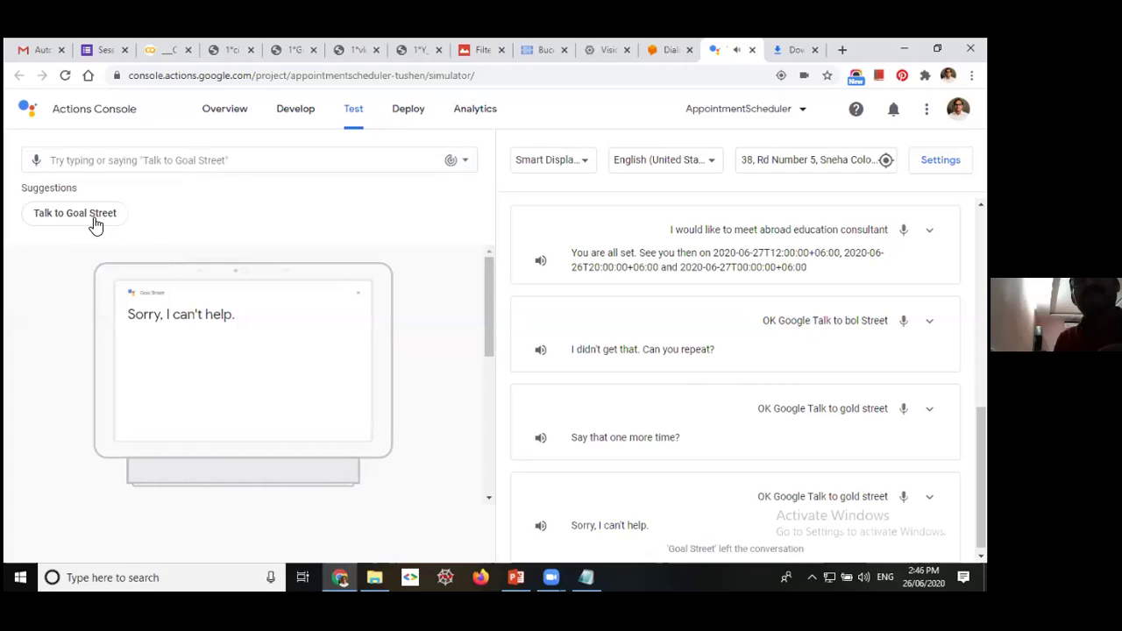
- Start the test with the suggested "Talk to Goal Street", and request a mentor on 8 June 9:00 a.m. by voice, choosing job counselor
click(100, 212)
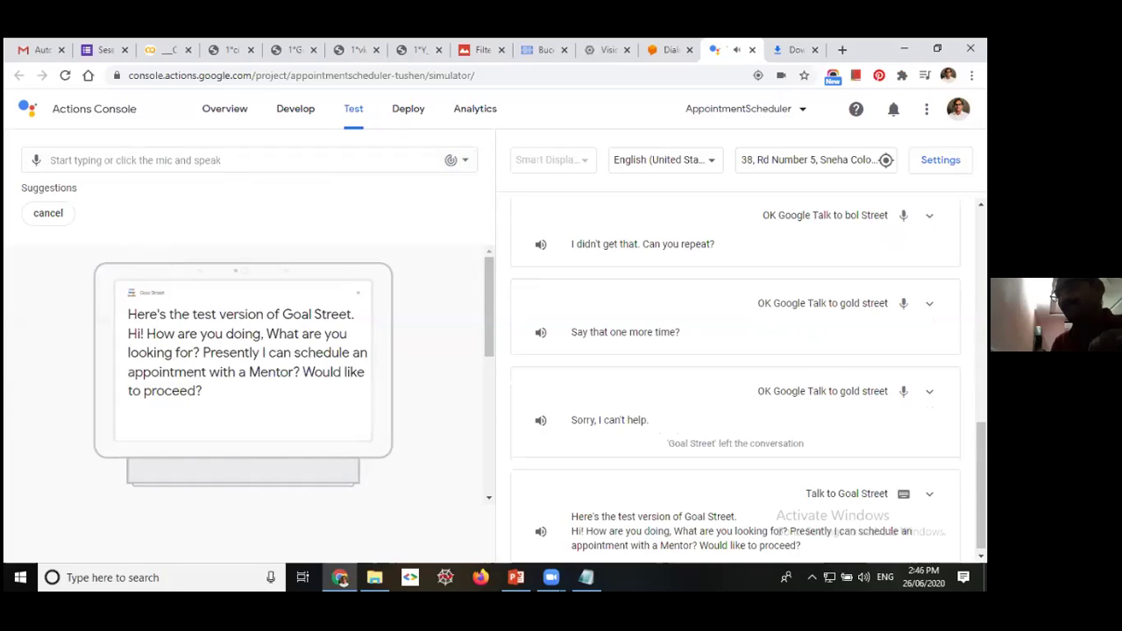
scroll(613, 531, down, 1)
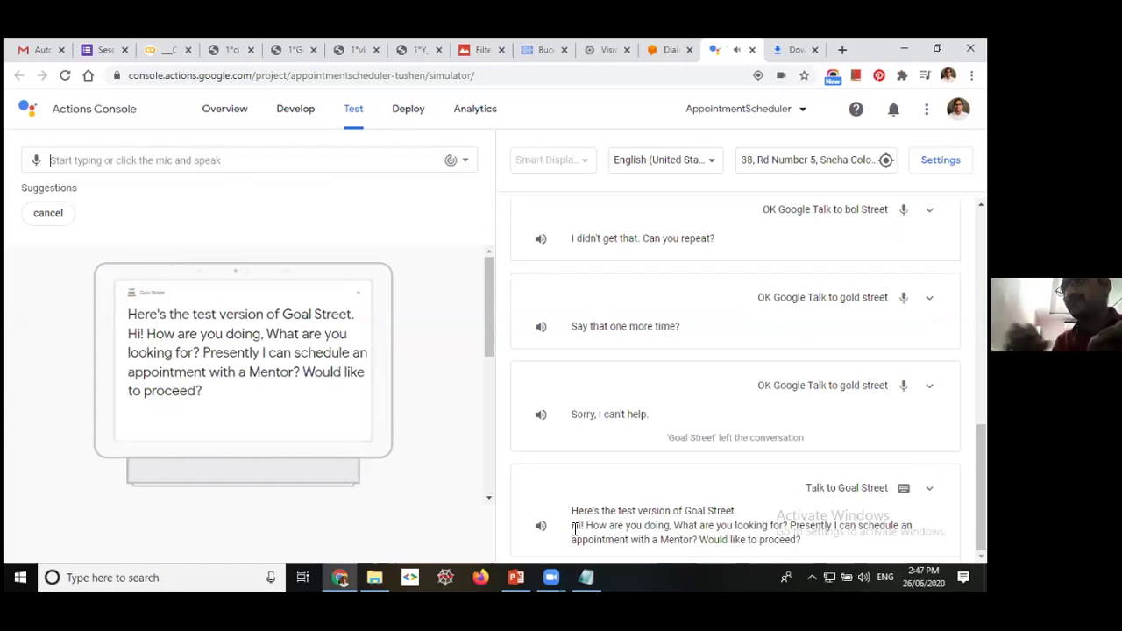
triple_click(575, 528)
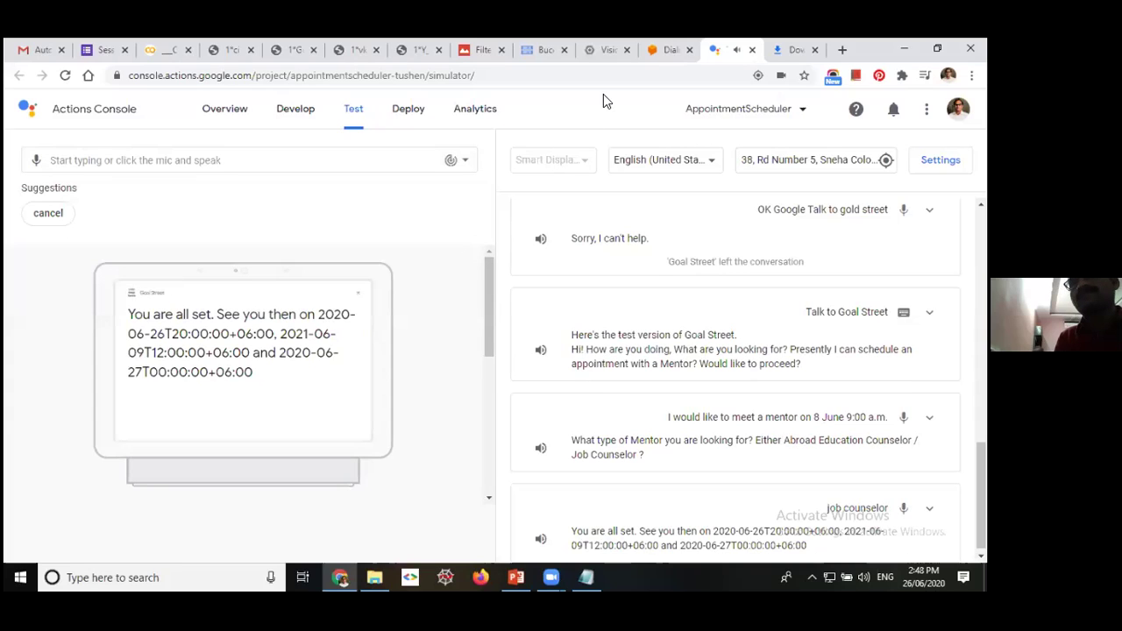
- Back in the Schedule Appointment intent, view the prompts defined for the date-time and MentorType parameters, and close them
click(660, 51)
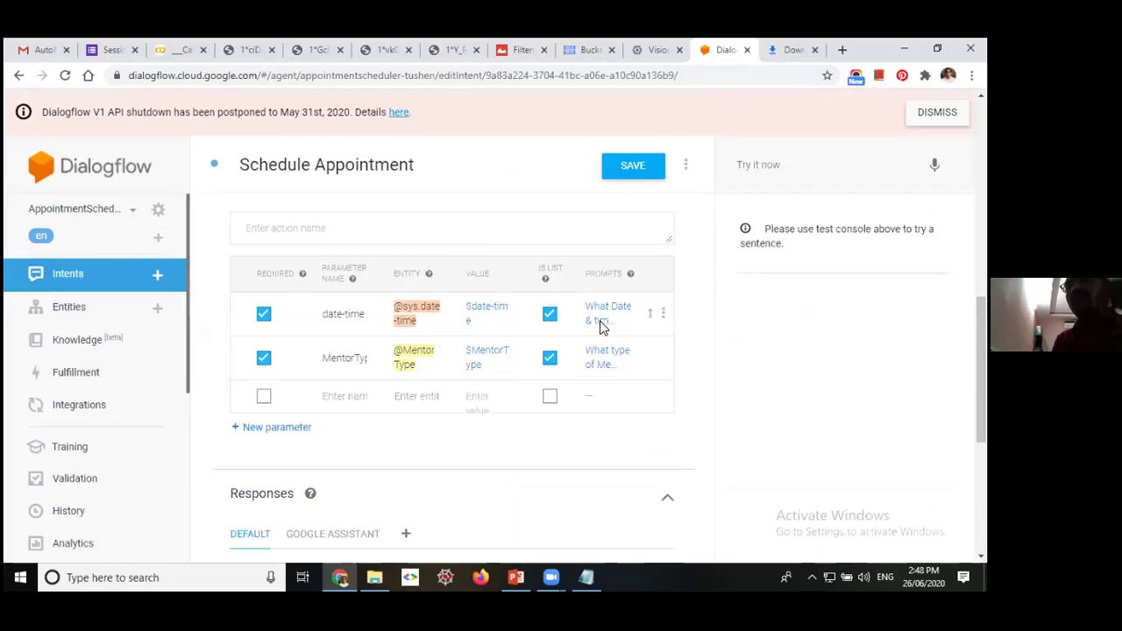
click(601, 324)
drag(312, 227, 701, 351)
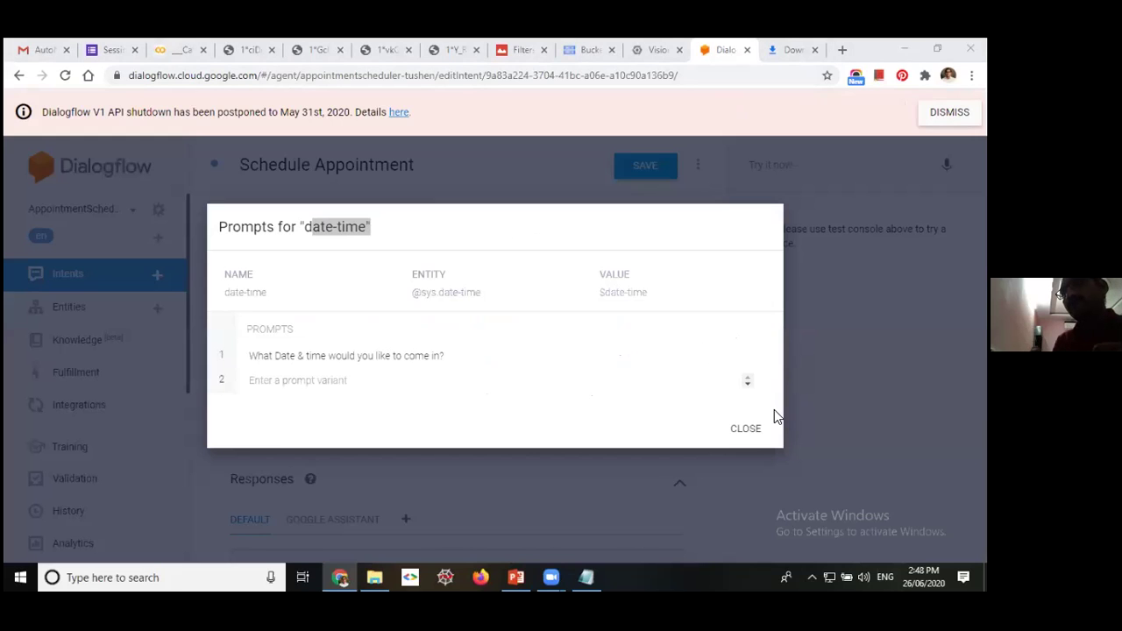
click(745, 427)
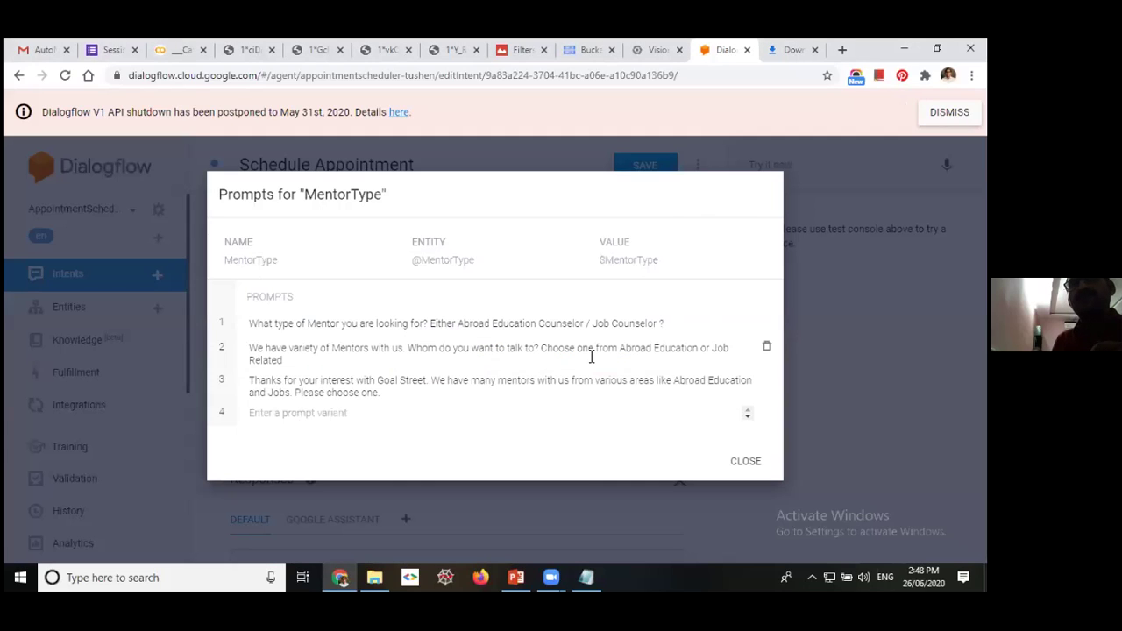
click(603, 357)
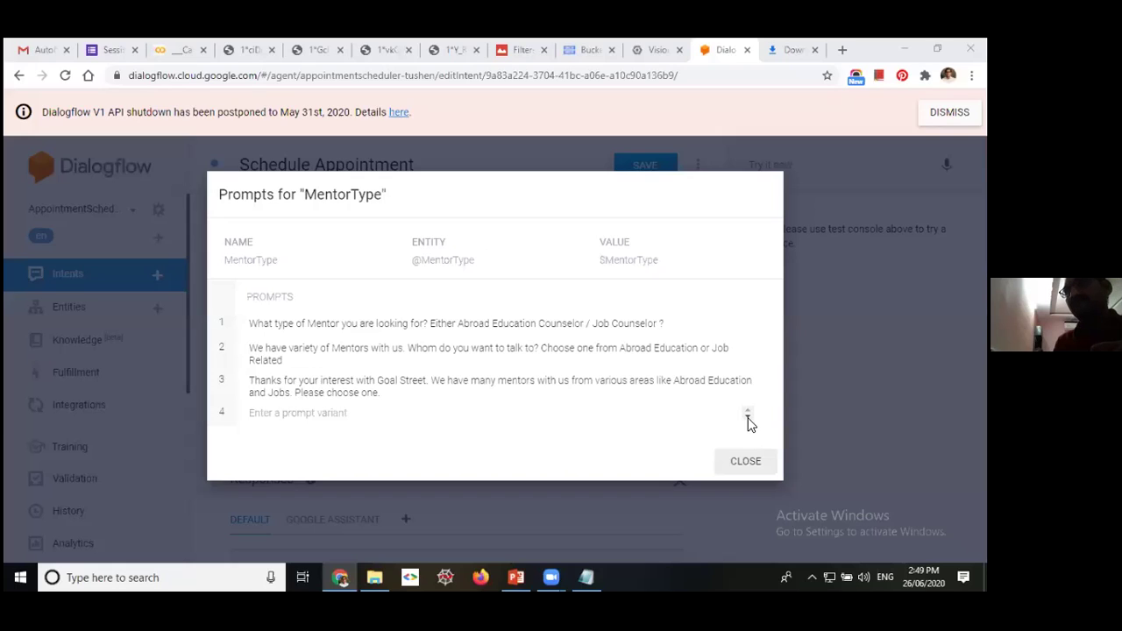
click(201, 259)
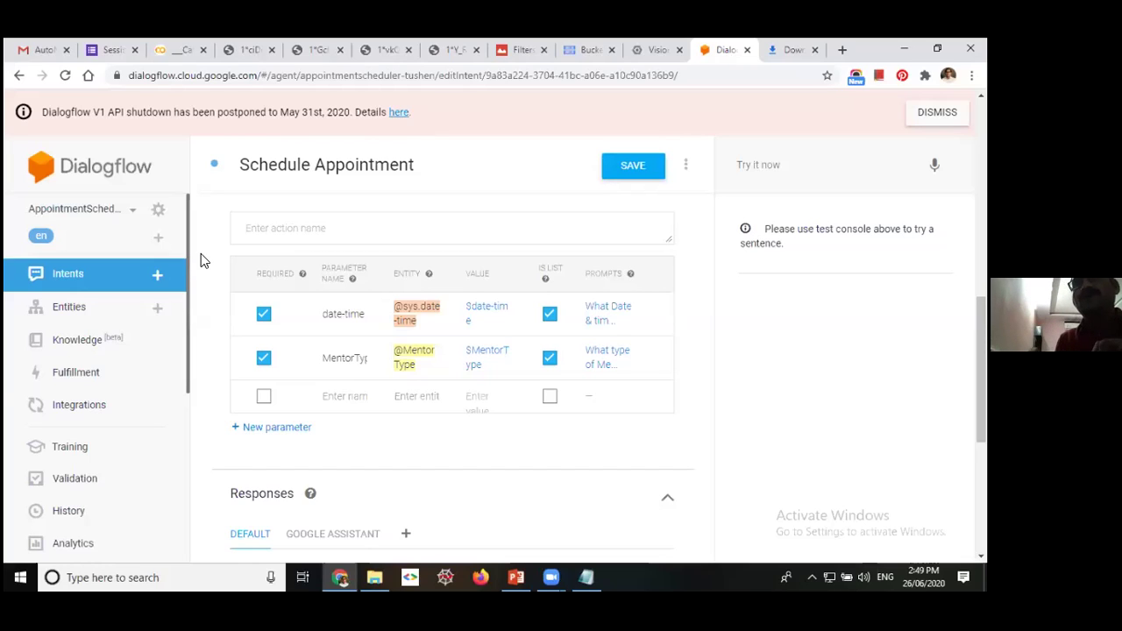
- Leave the Schedule Appointment intent without saving and examine the agent's Fulfillment page with its inline editor code
click(95, 383)
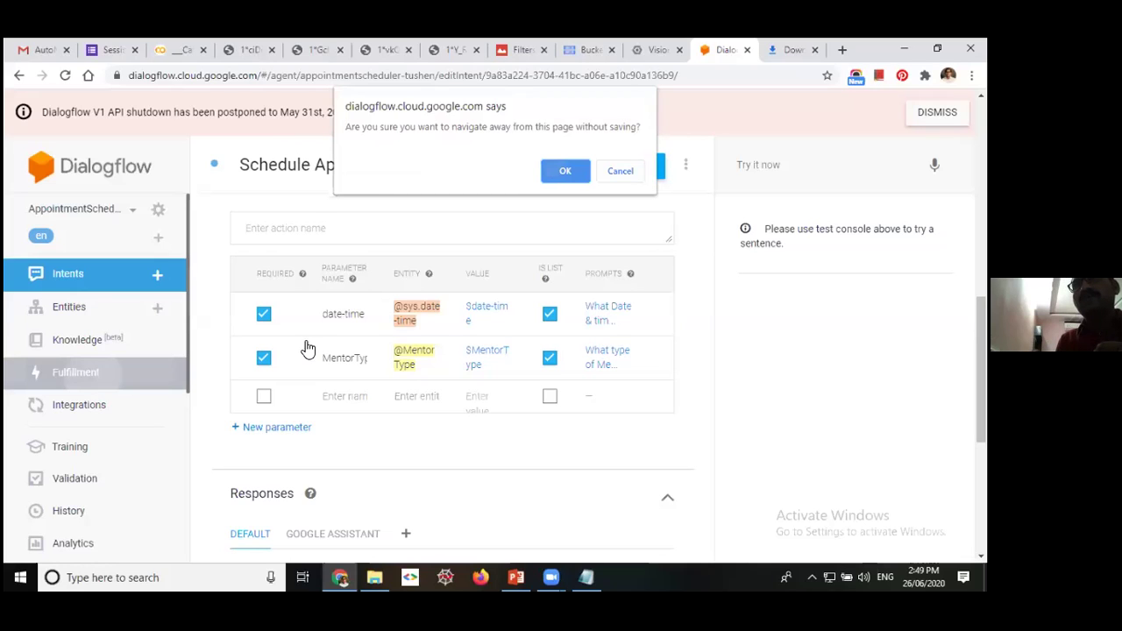
key(Return)
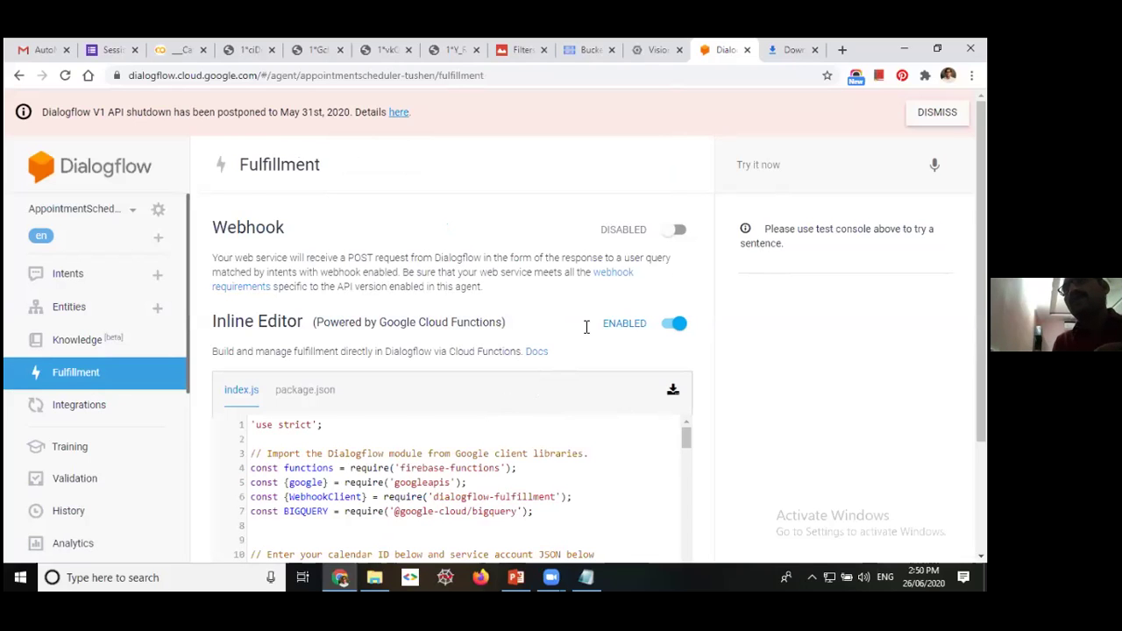
scroll(586, 327, down, 2)
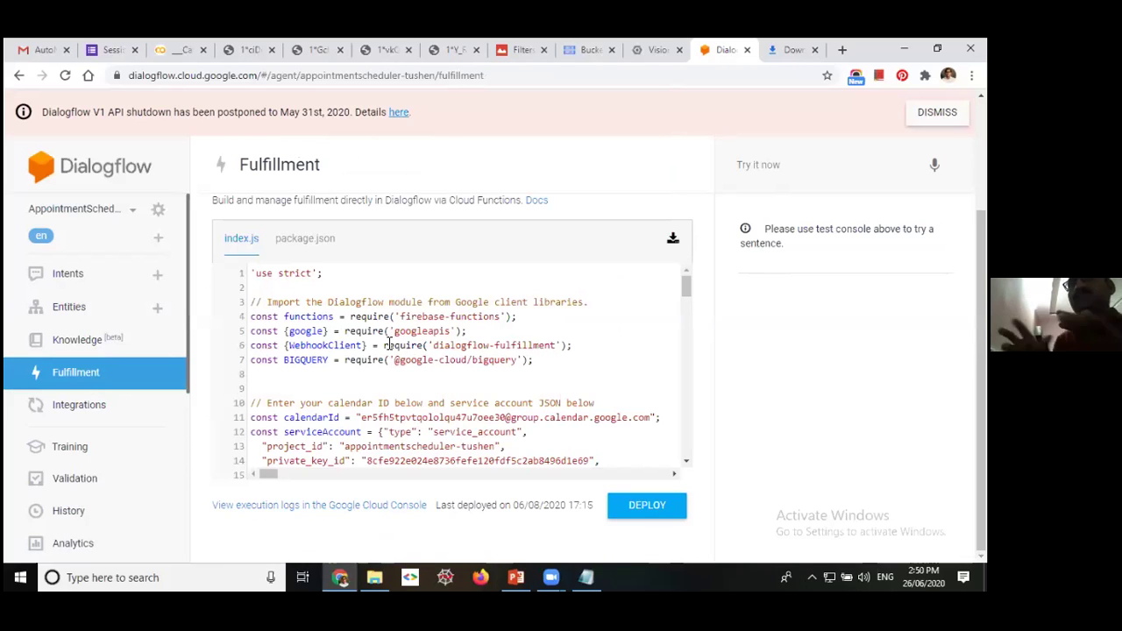
click(298, 240)
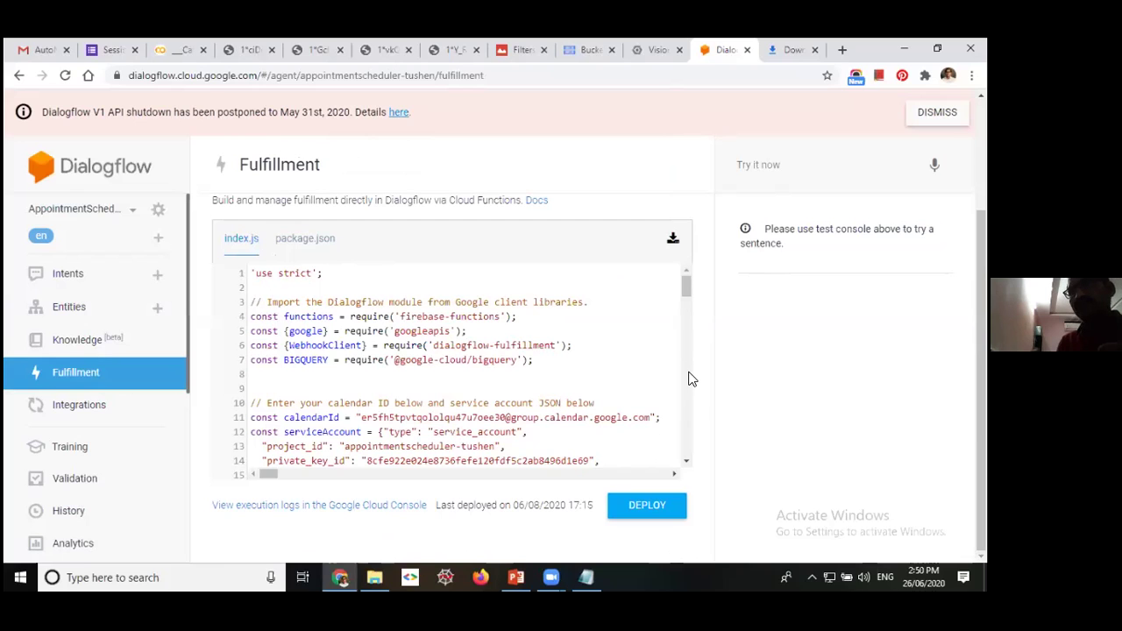
scroll(688, 378, down, 3)
scroll(691, 417, up, 3)
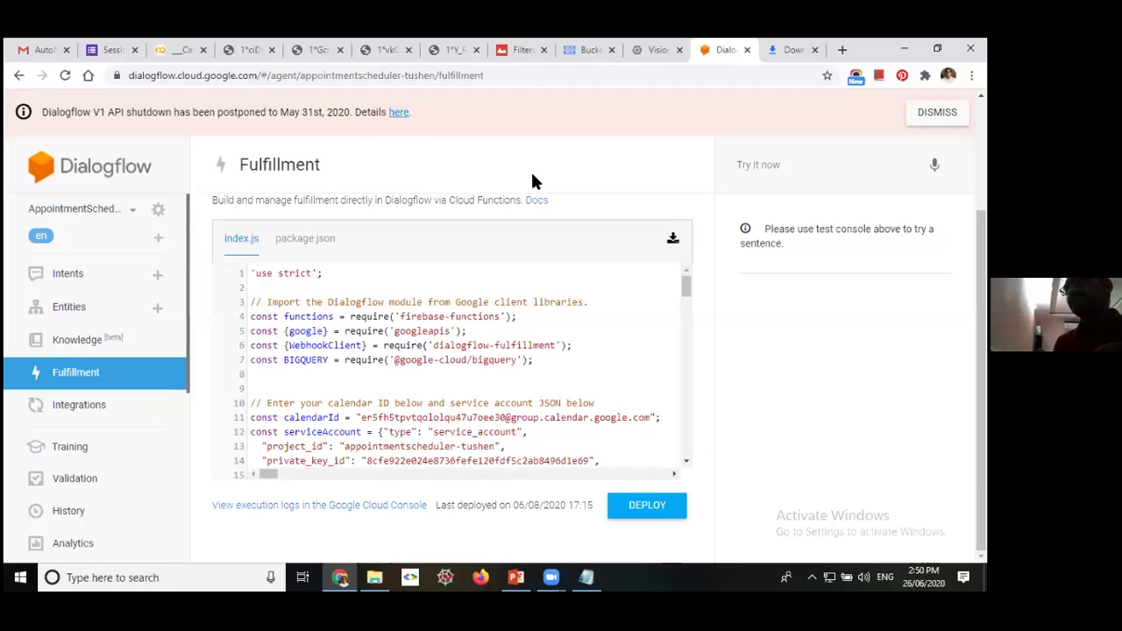
- Close the Vision dataset, Cats & Dogs Classifier notebook, convolution image, Filters and Downloads pages, keeping the mail, quiz, bucket and Dialogflow pages open
click(673, 50)
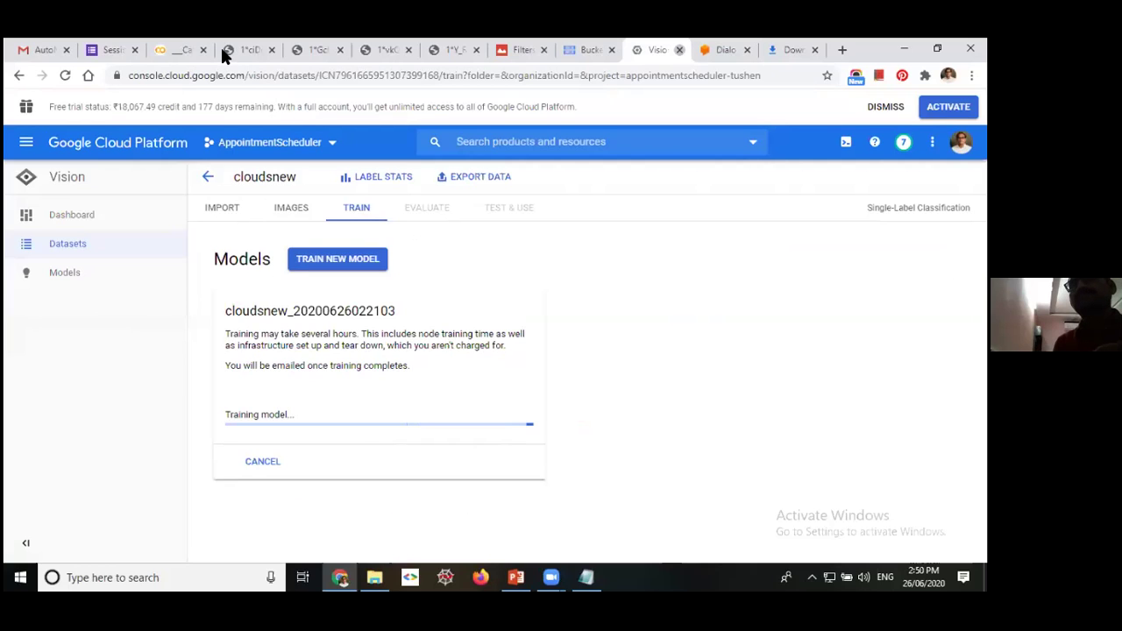
key(ctrl+w)
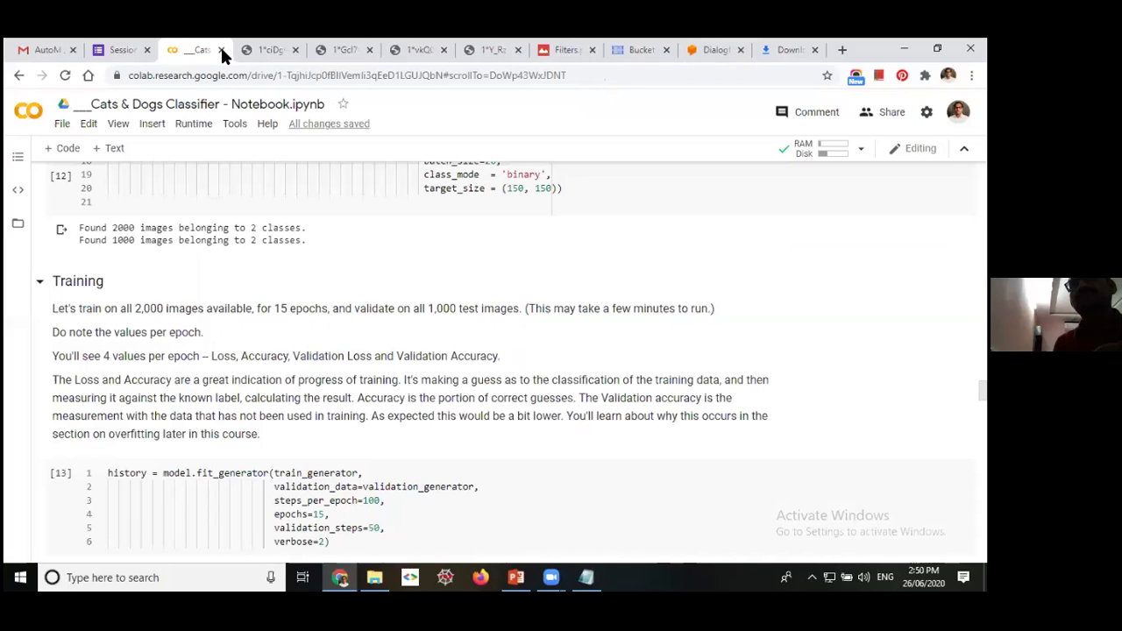
click(221, 50)
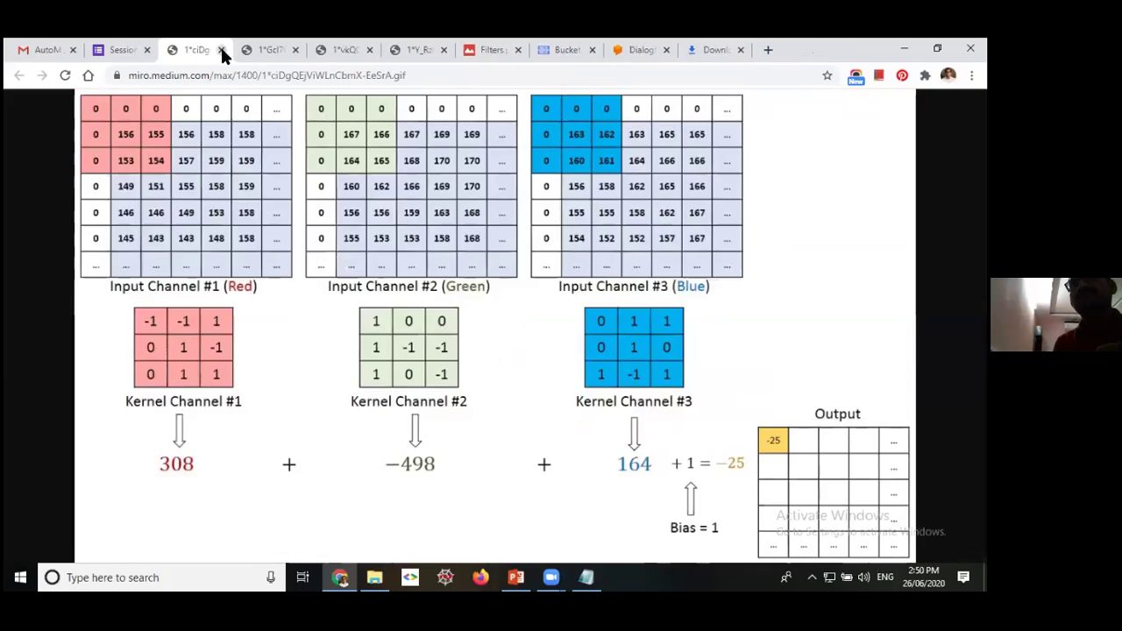
click(221, 50)
click(221, 50)
click(221, 50)
click(221, 50)
click(221, 50)
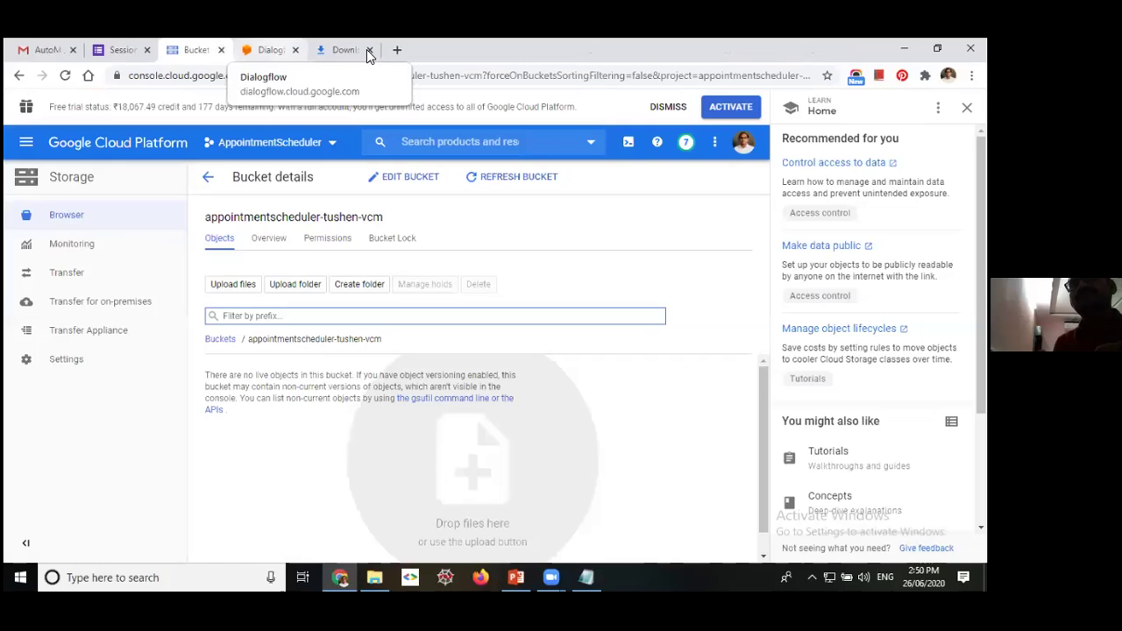
middle_click(314, 51)
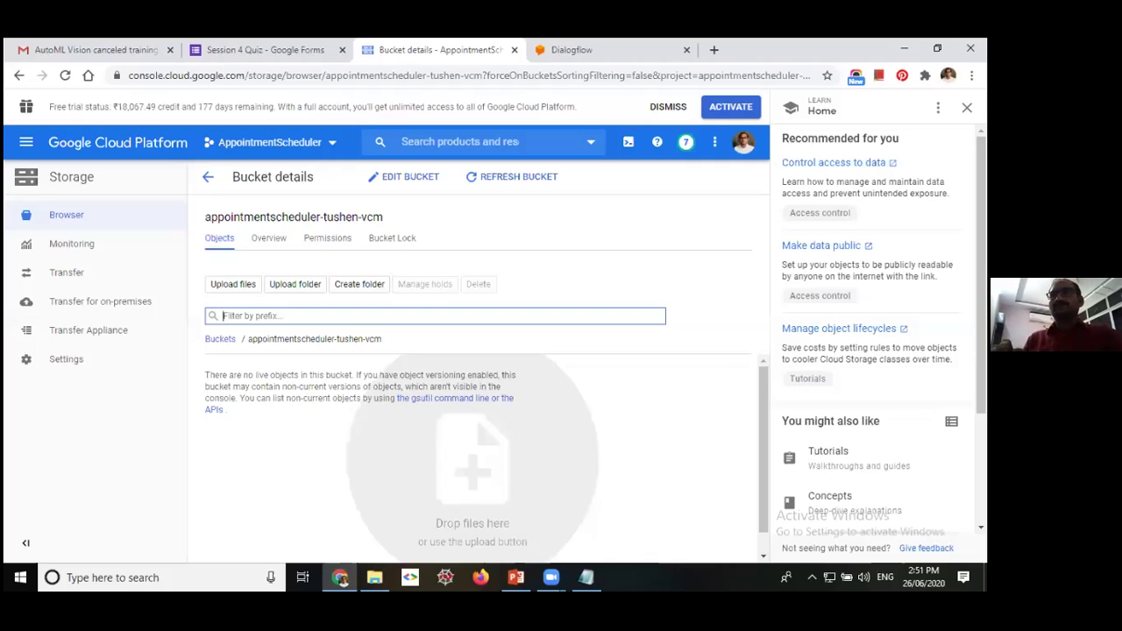
click(570, 230)
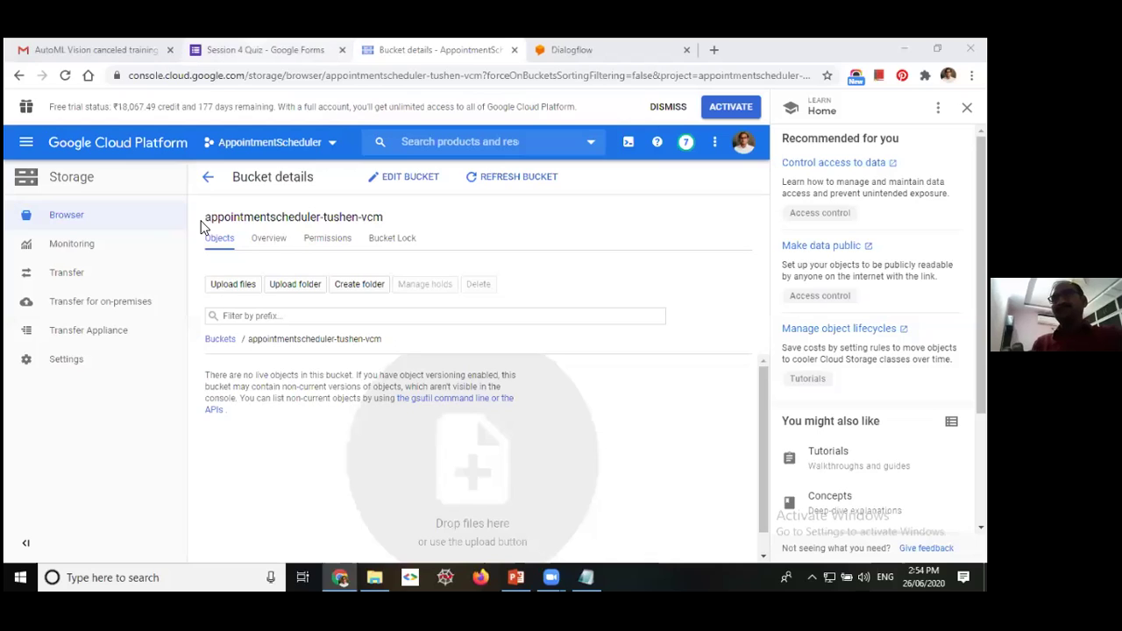
- Switch to the Session 4 Quiz form and review its response summary, including the frequently missed questions and the Q1 wget answers
key(ctrl+shift+Tab)
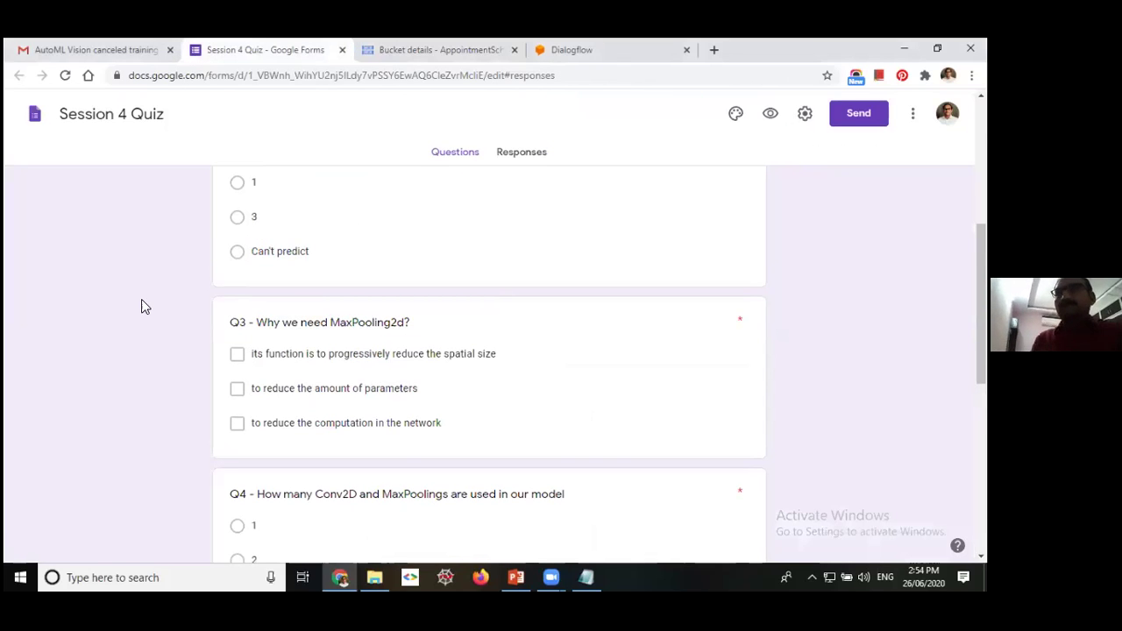
click(522, 152)
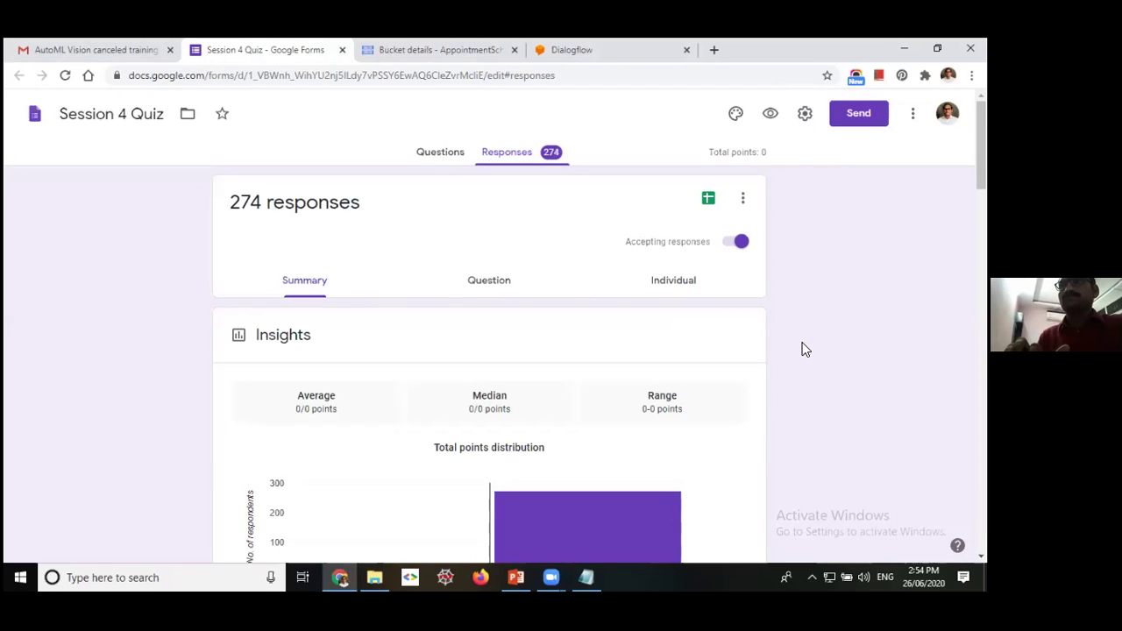
scroll(804, 350, down, 1)
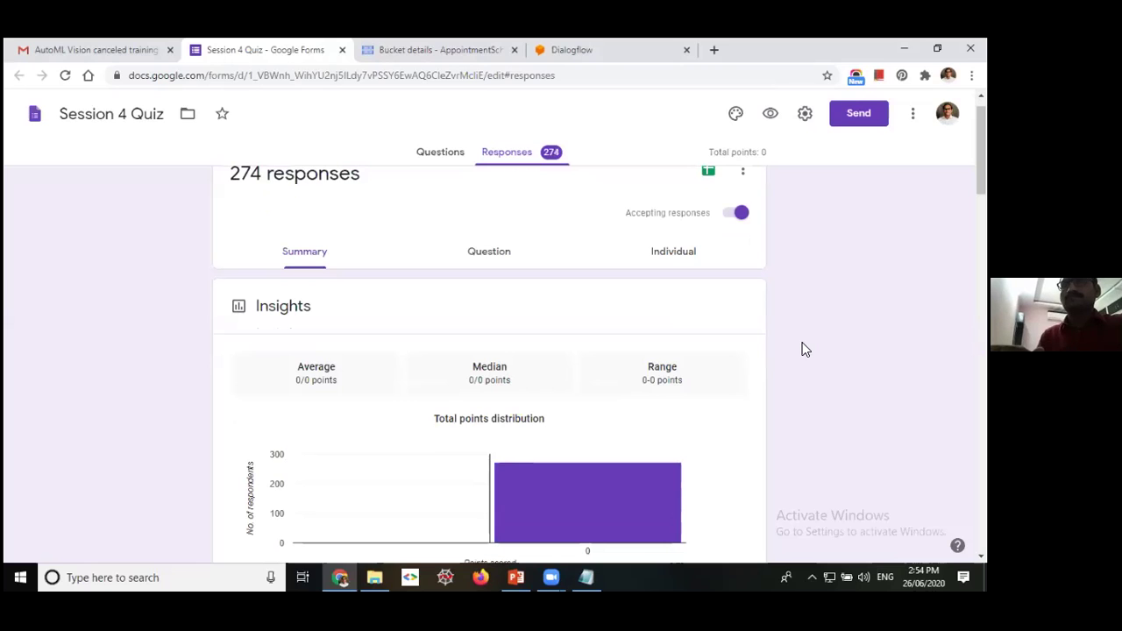
scroll(804, 350, down, 2)
scroll(804, 349, down, 2)
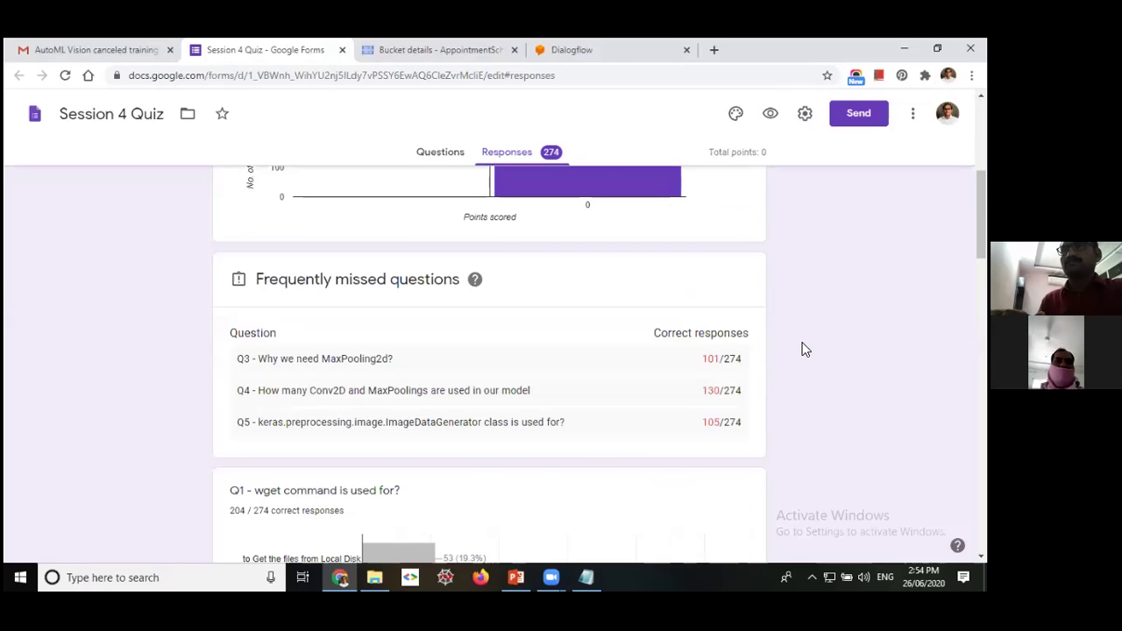
scroll(804, 349, down, 1)
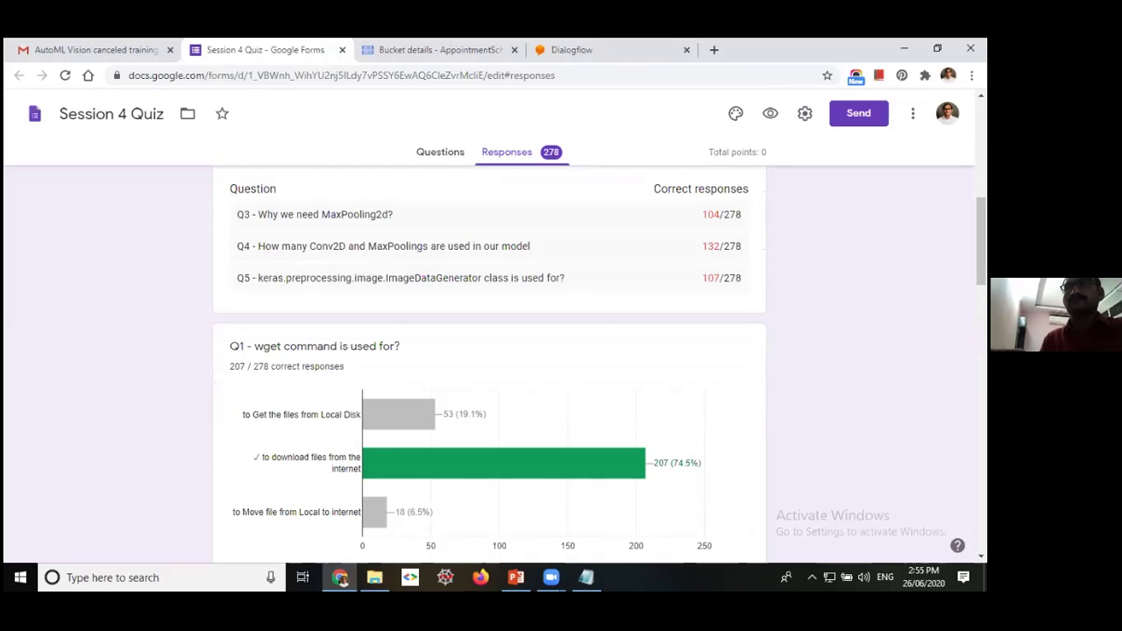
scroll(489, 368, down, 1)
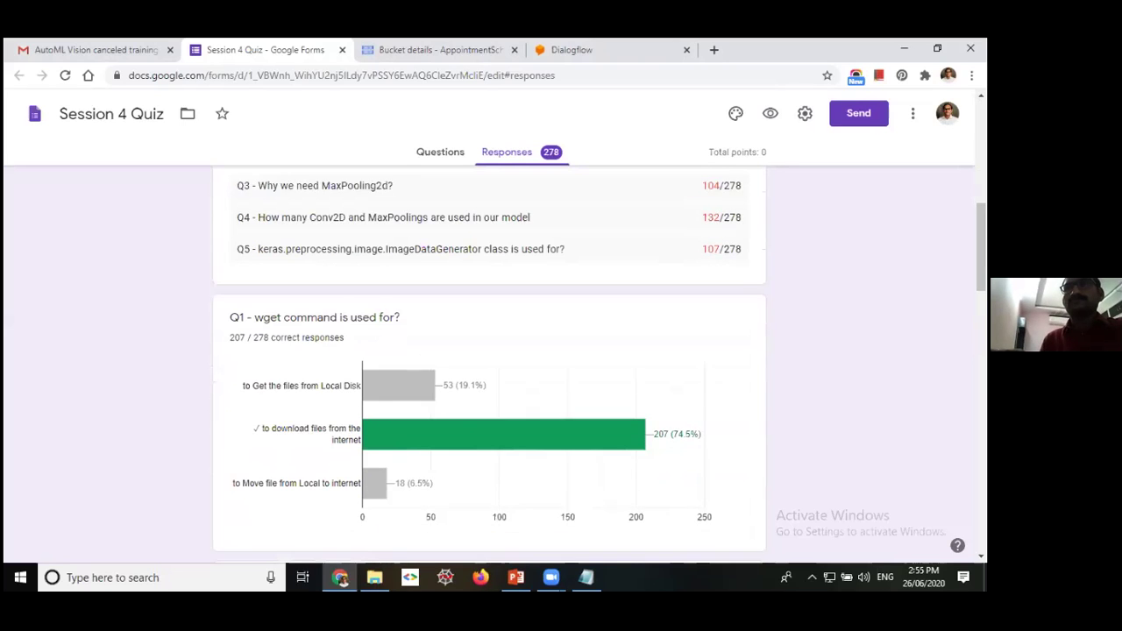
scroll(489, 368, down, 1)
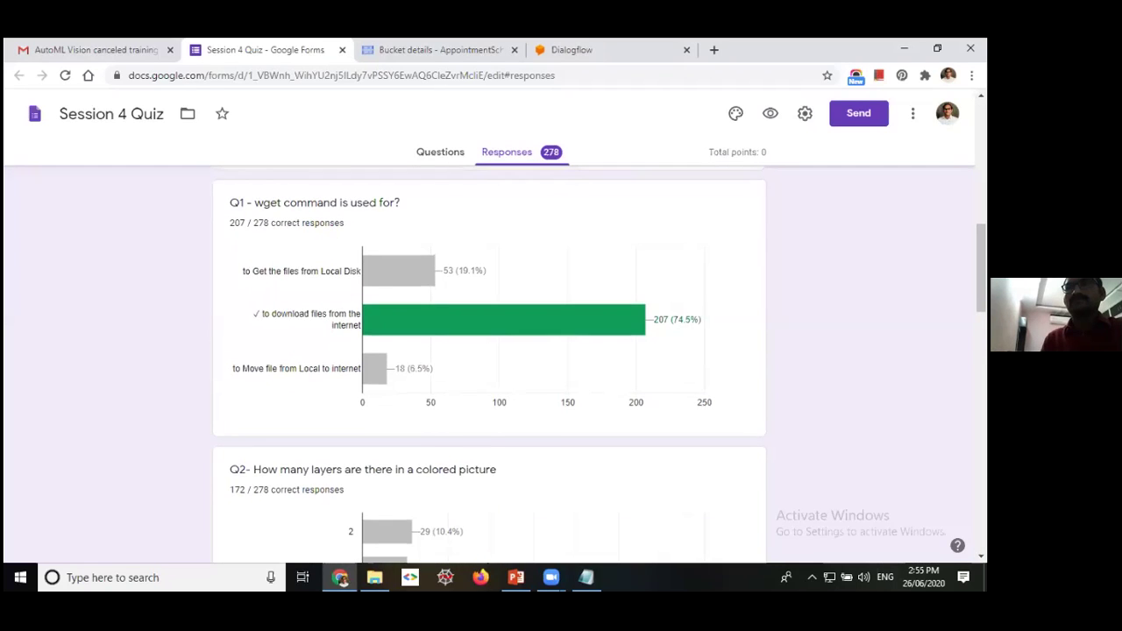
scroll(489, 368, up, 3)
scroll(489, 368, up, 5)
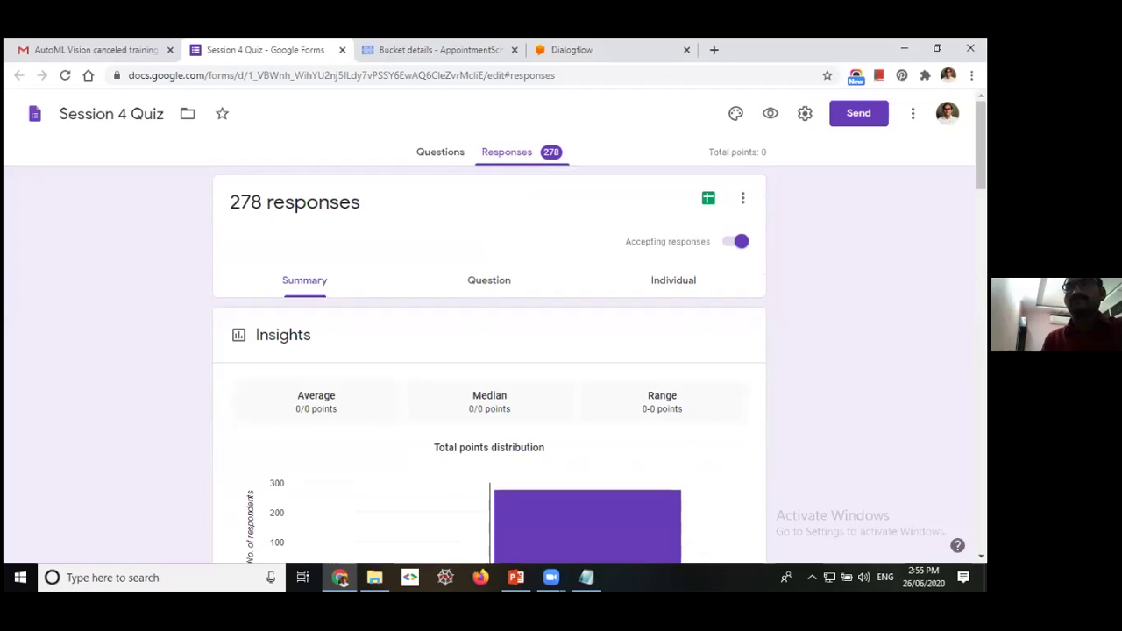